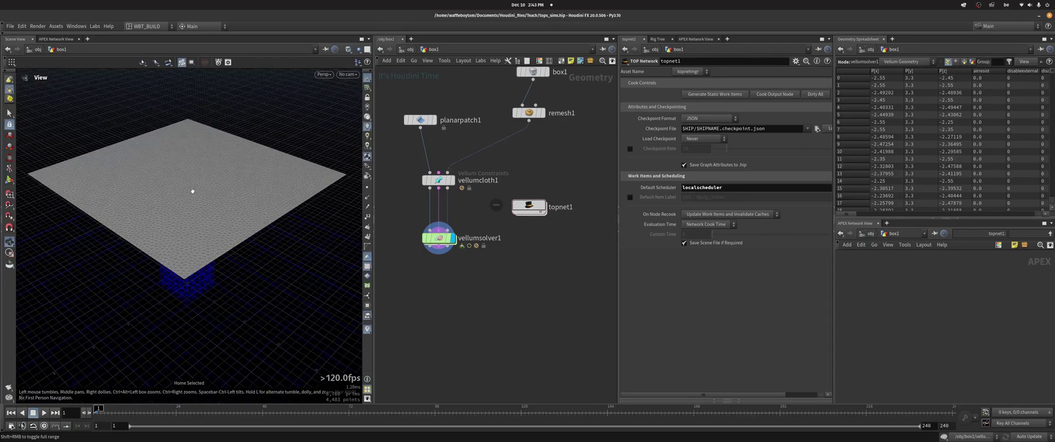
Orbit around the cloth plane and blue box, play the cloth simulation, then stop at frame 1
left_click_drag(174, 179, 198, 170)
mouse_move(523, 77)
middle_mouse_down()
mouse_move(517, 126)
mouse_move(535, 78)
middle_mouse_up()
left_click_drag(165, 148, 308, 154)
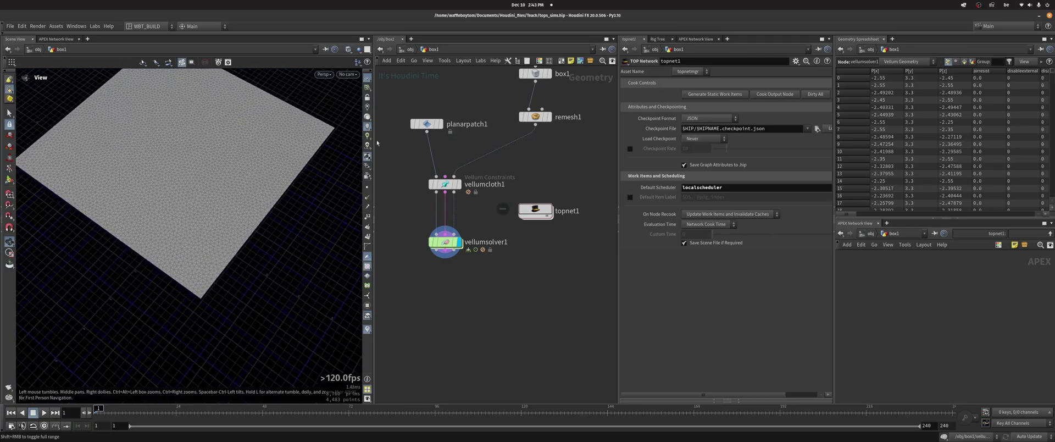
left_click_drag(217, 158, 195, 150)
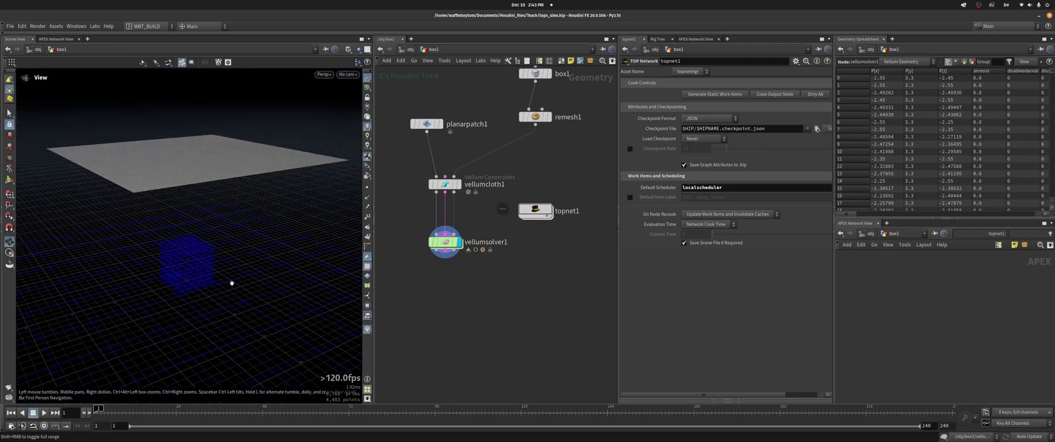
key("Up")
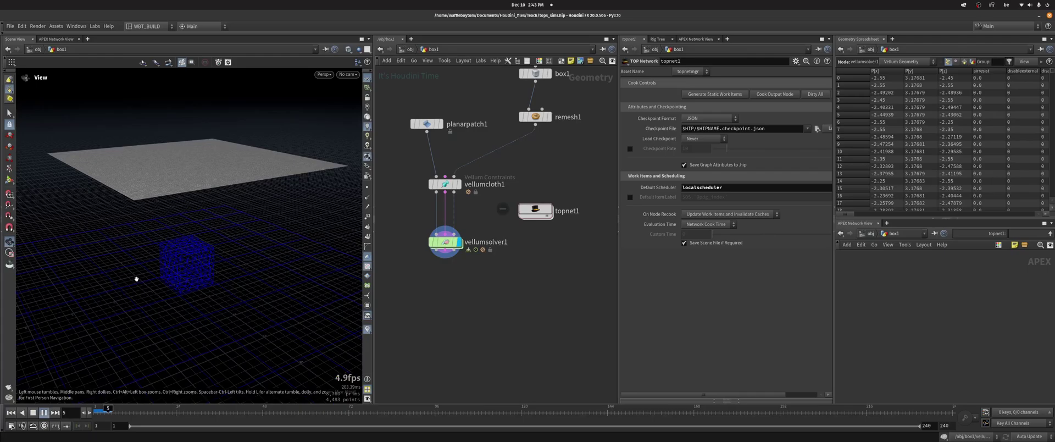
left_click_drag(156, 240, 157, 245)
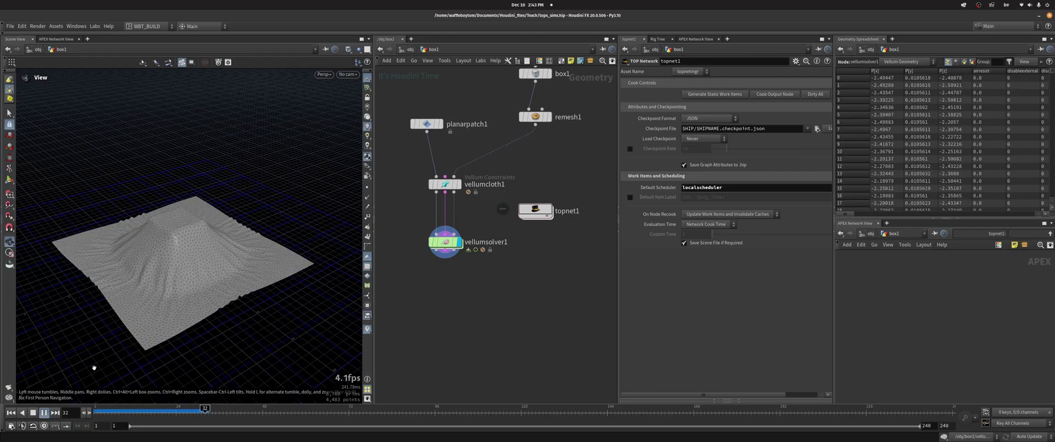
left_click(44, 414)
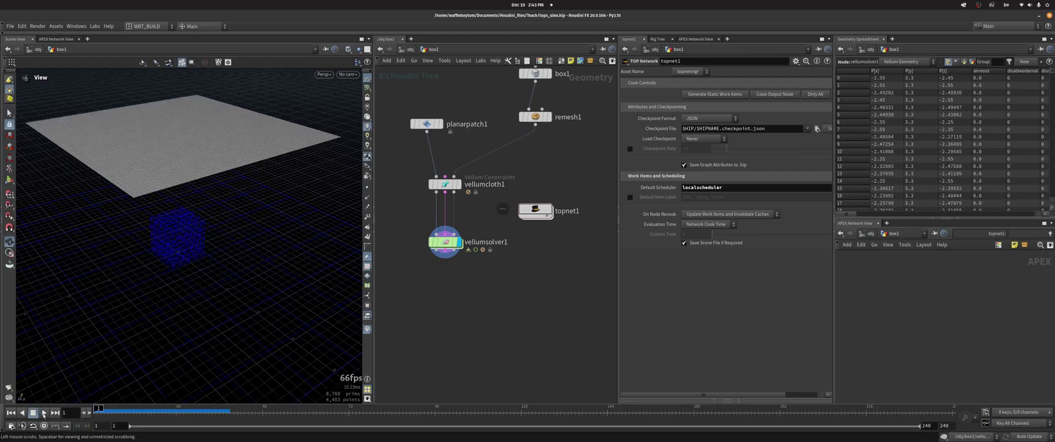
Inspect vellumsolver1's parameters and vellumcloth1's constraint parameters
mouse_move(446, 242)
middle_mouse_down()
mouse_move(436, 241)
mouse_move(459, 252)
middle_mouse_up()
left_click(434, 240)
left_click(431, 213)
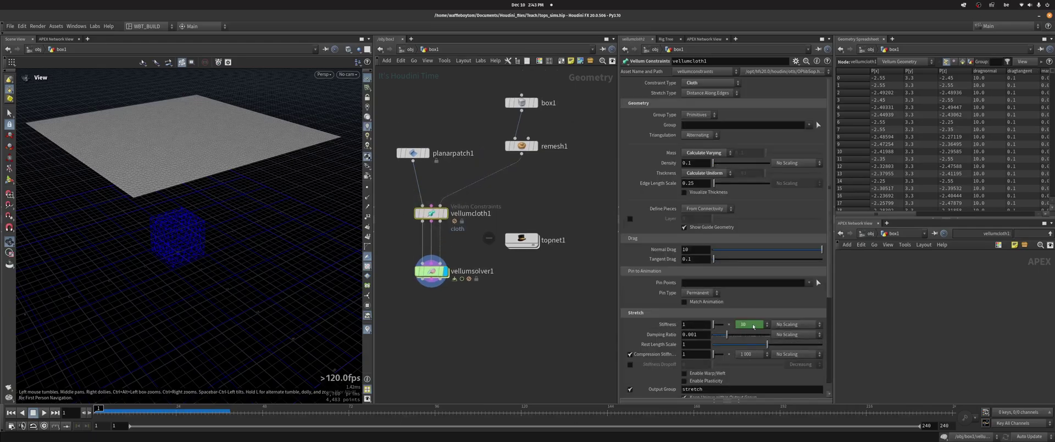
scroll(828, 273, "down", 4)
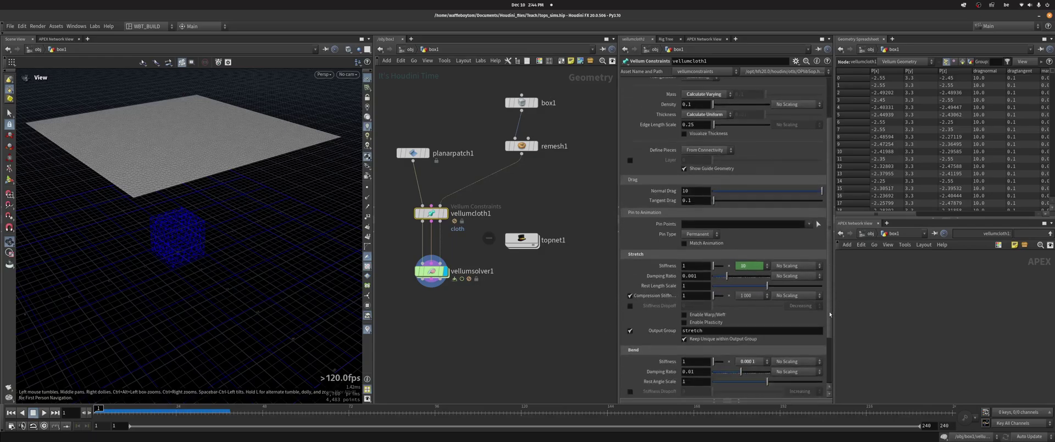
scroll(571, 160, "up", 3)
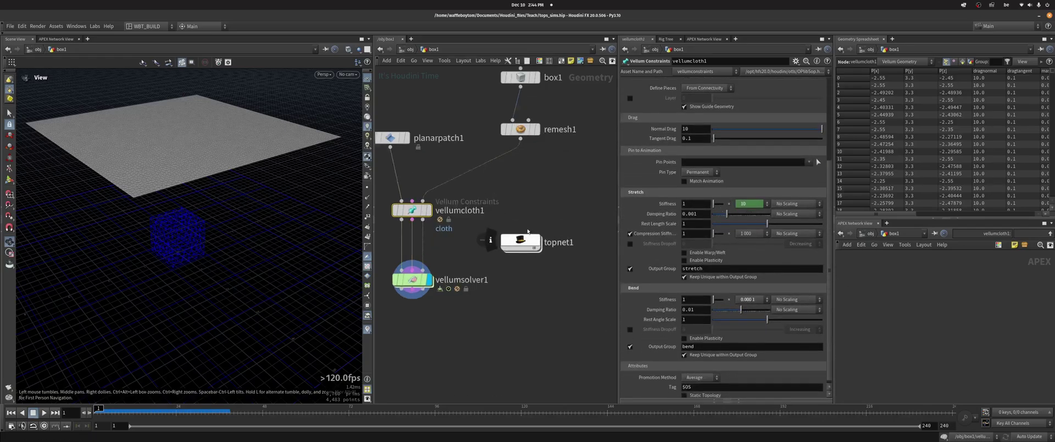
Check wedge1 inside topnet1, then back in box1 show vellumcloth1's Stretch Stiffness presets
middle_click_drag(572, 161, 541, 159)
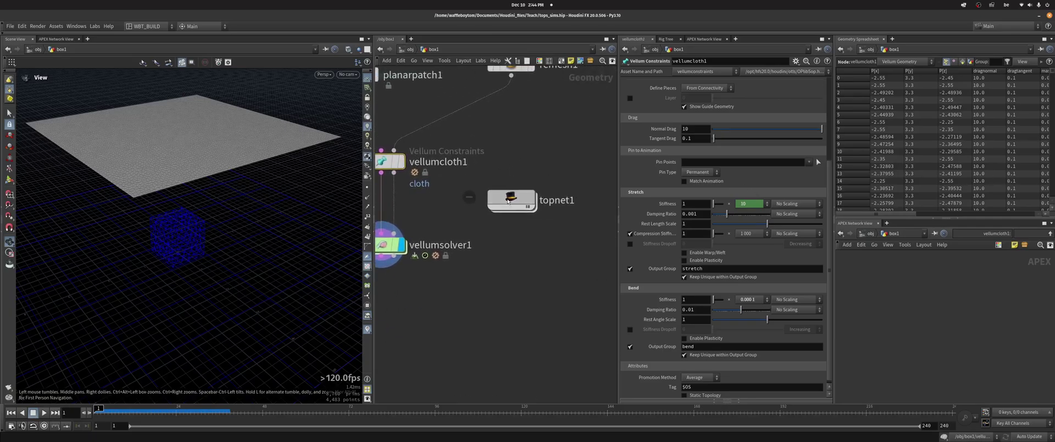
double_click(537, 196)
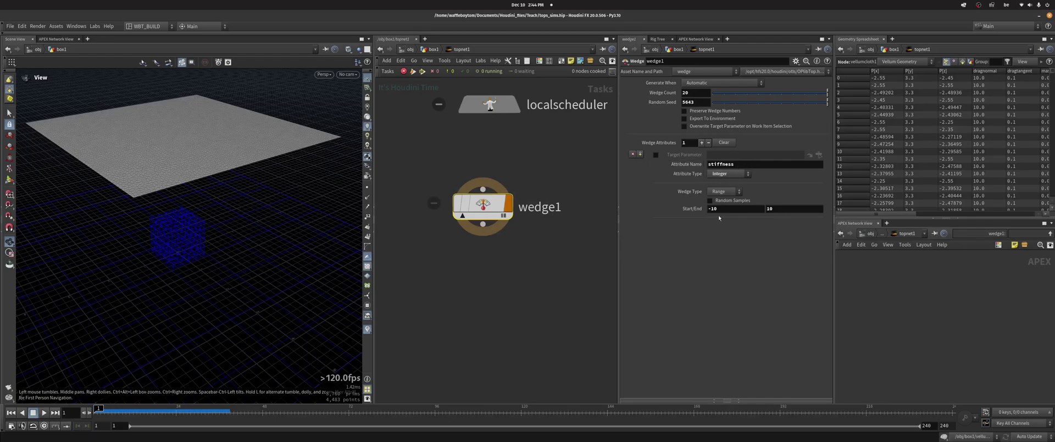
left_click(434, 49)
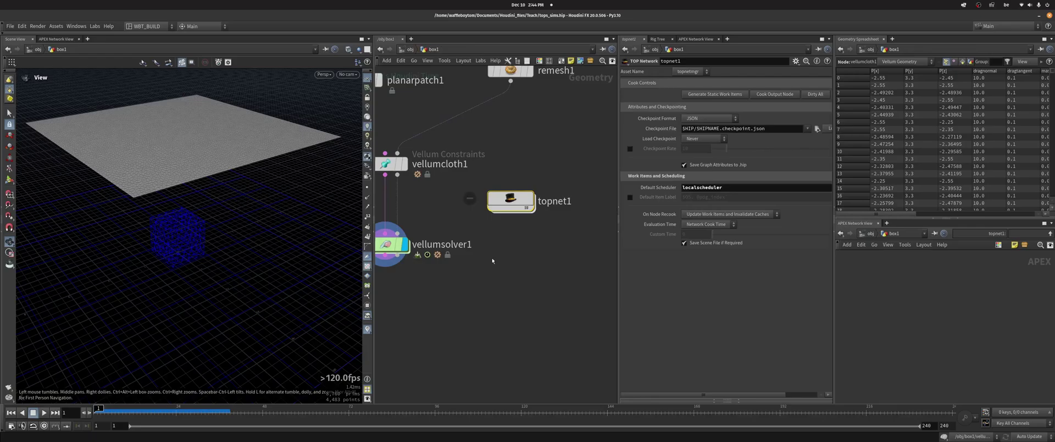
left_click(417, 232)
left_click(415, 150)
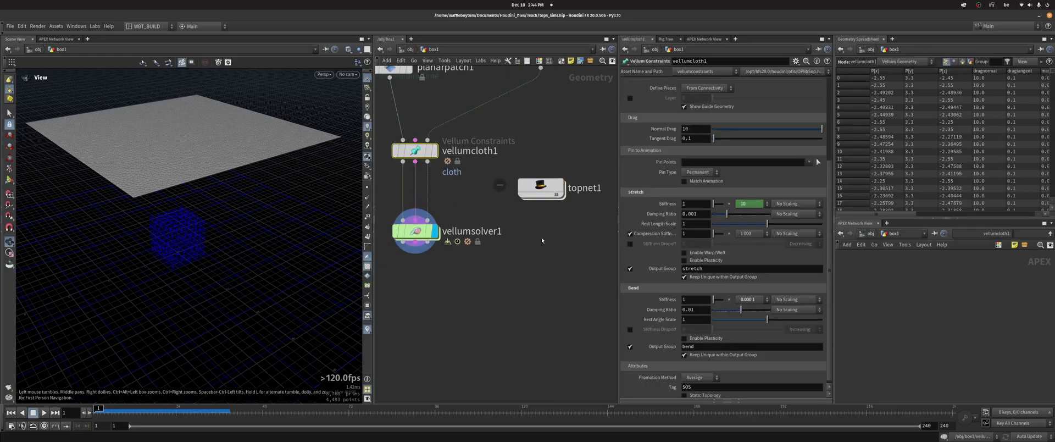
left_click(742, 204)
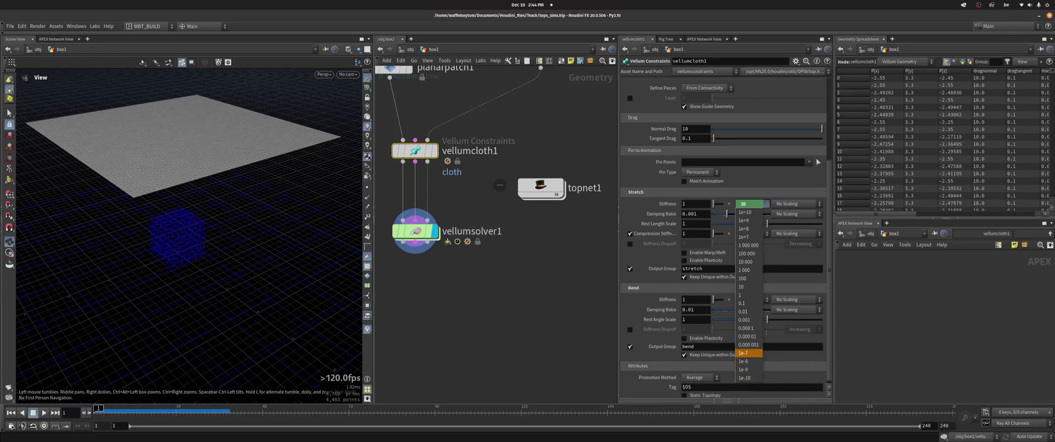
Open the Stretch Stiffness multiplier's expression for editing
key("Escape")
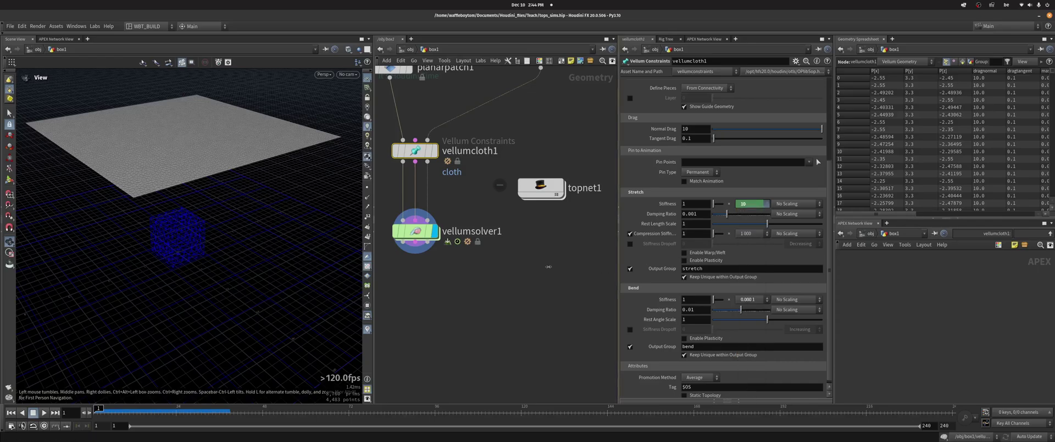
right_click(749, 204)
mouse_move(769, 233)
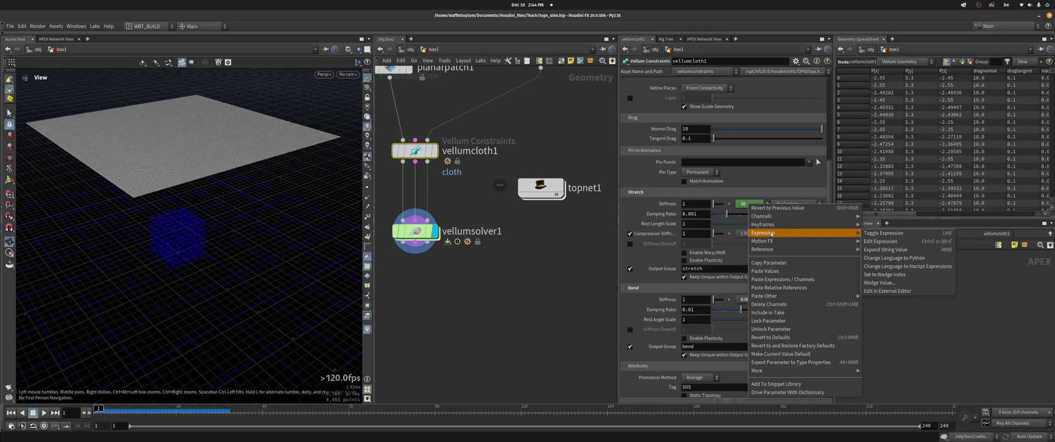
key("Escape")
right_click(761, 203)
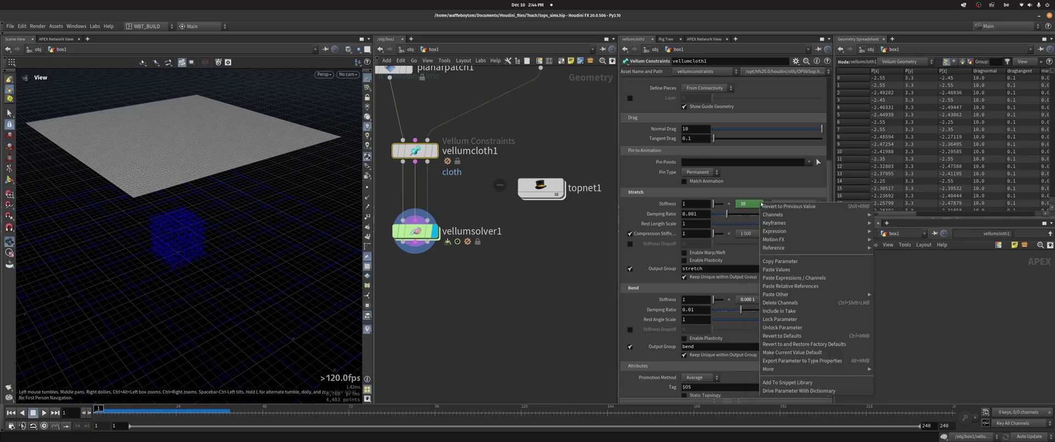
mouse_move(805, 236)
left_click(912, 239)
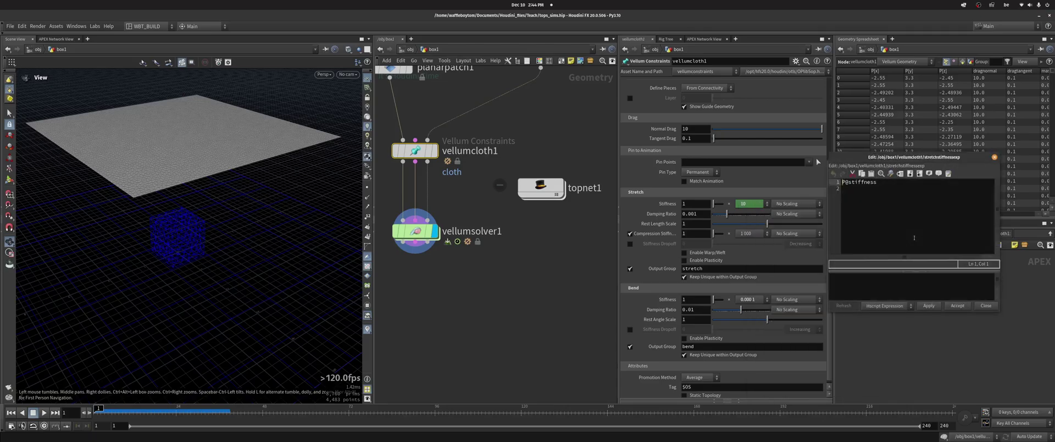
left_click_drag(912, 157, 323, 145)
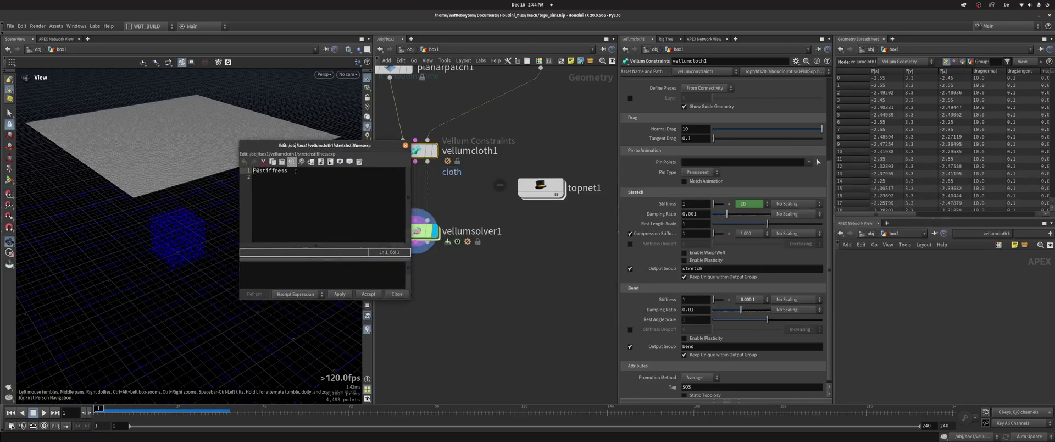
left_click_drag(295, 172, 237, 174)
left_click(397, 294)
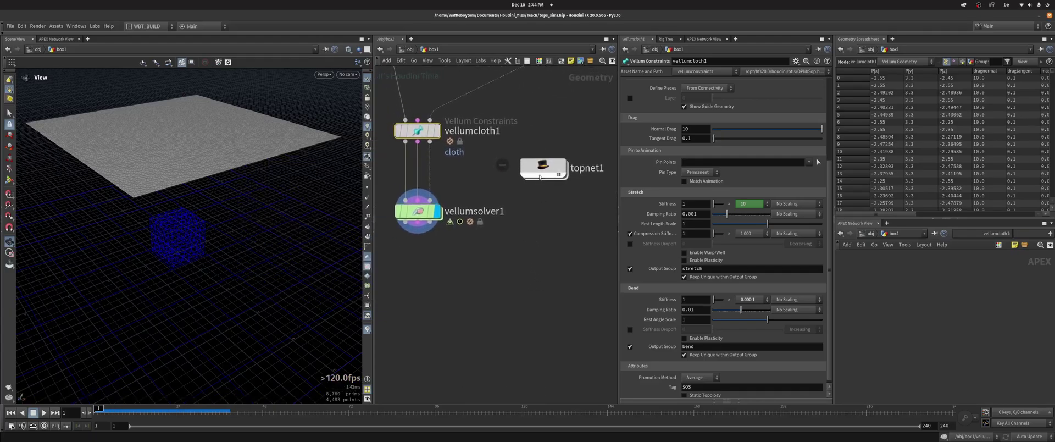
left_click(541, 170)
double_click(541, 170)
Cook wedge1 to generate its work items, then reselect vellumcloth1 in box1
right_click(478, 205)
left_click(498, 244)
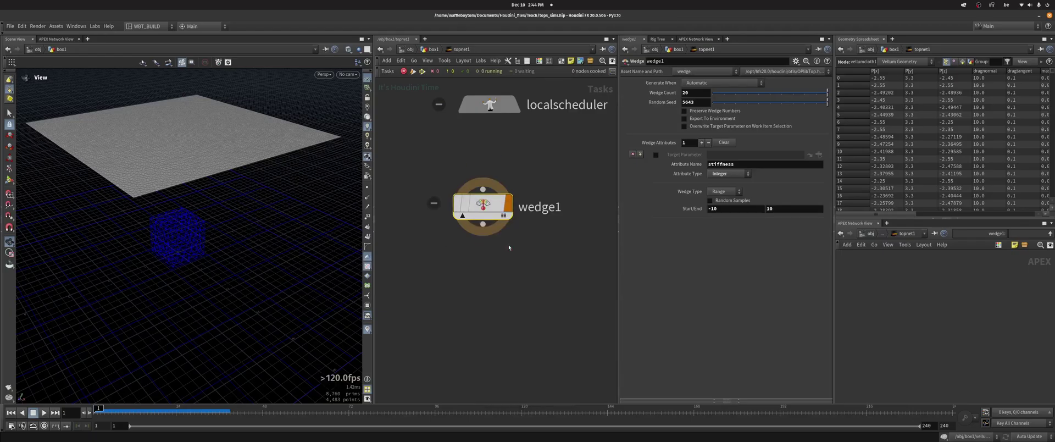
key("u")
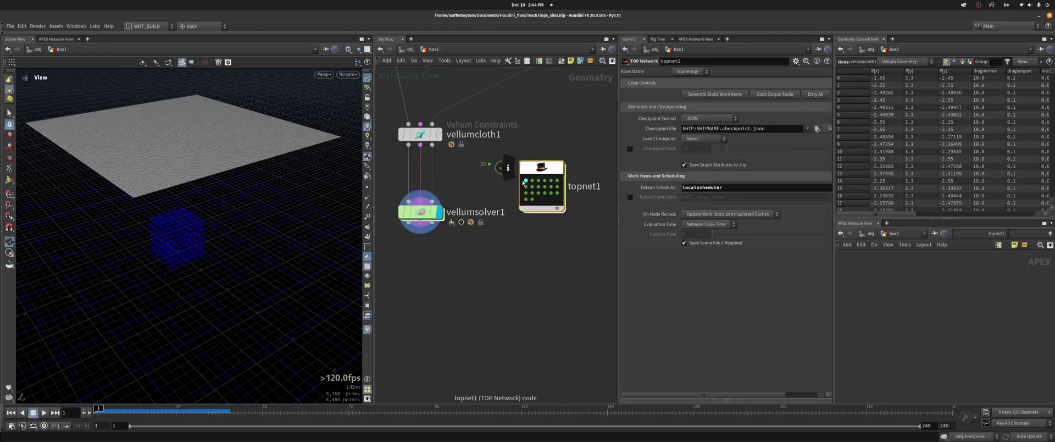
left_click(437, 170)
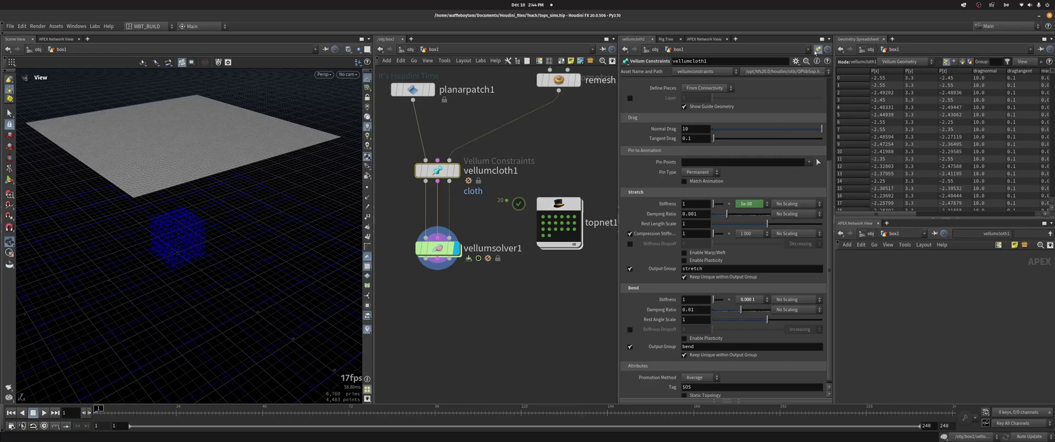
Preview vellumcloth1's Stretch Stiffness per wedge (e.g. 0.1, 1e+7) by selecting topnet1 work items
left_click(541, 223)
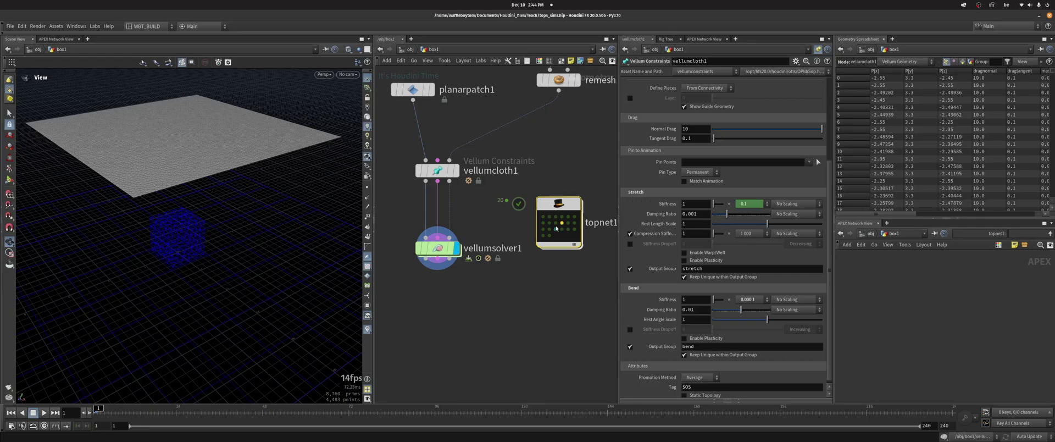
left_click(556, 228)
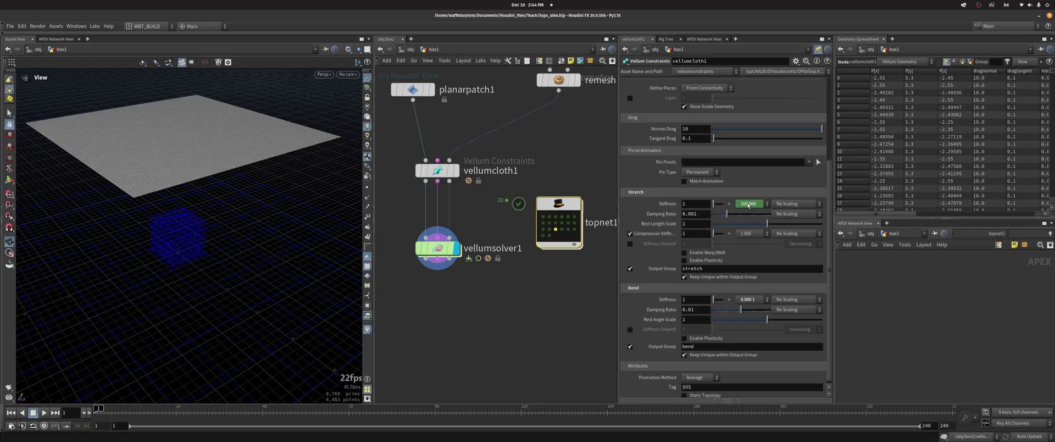
left_click(545, 217)
left_click(561, 217)
Add a ROP Geometry Output node, rop_geometry1, below vellumsolver1
middle_click_drag(484, 286, 472, 250)
left_click(437, 236)
key("Tab")
type("ropge")
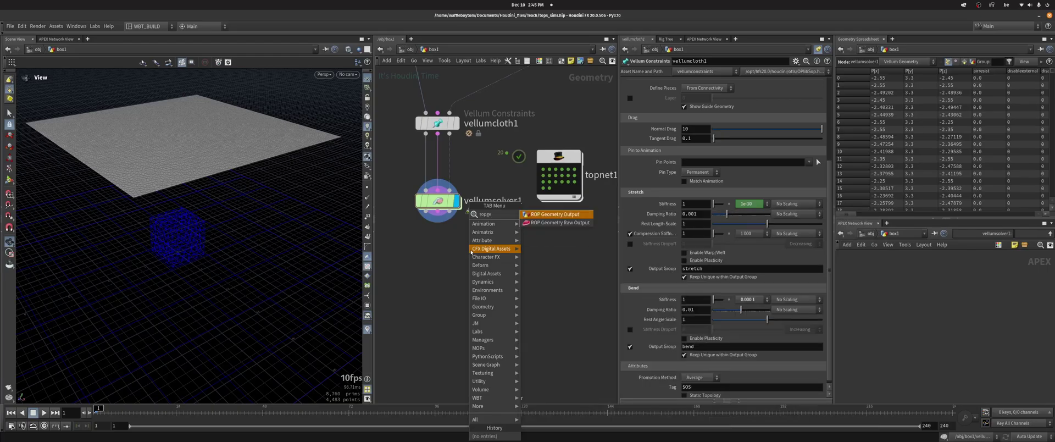
key("Return")
left_click(425, 302)
middle_click_drag(464, 259, 475, 196)
left_click(818, 49)
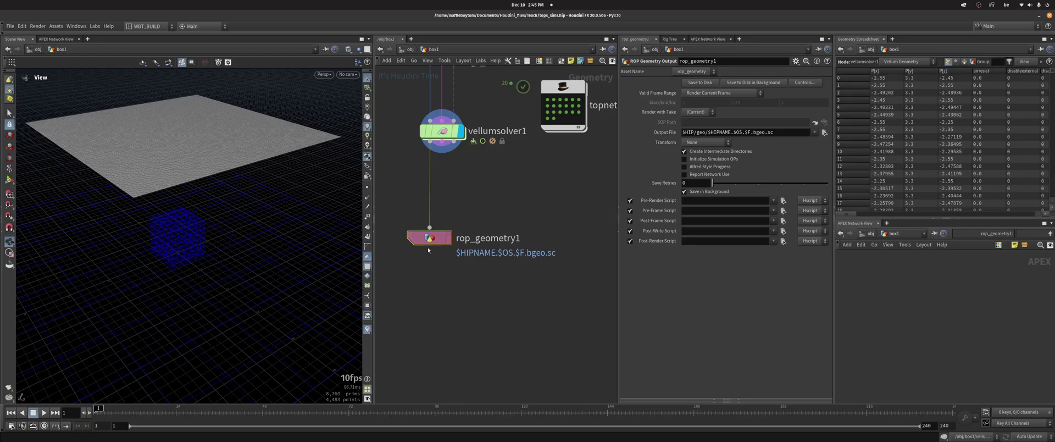
left_click_drag(434, 242, 435, 301)
Insert an Attribute Delete node between solver and output, check its info, then delete it
key("Tab")
type("attribdel")
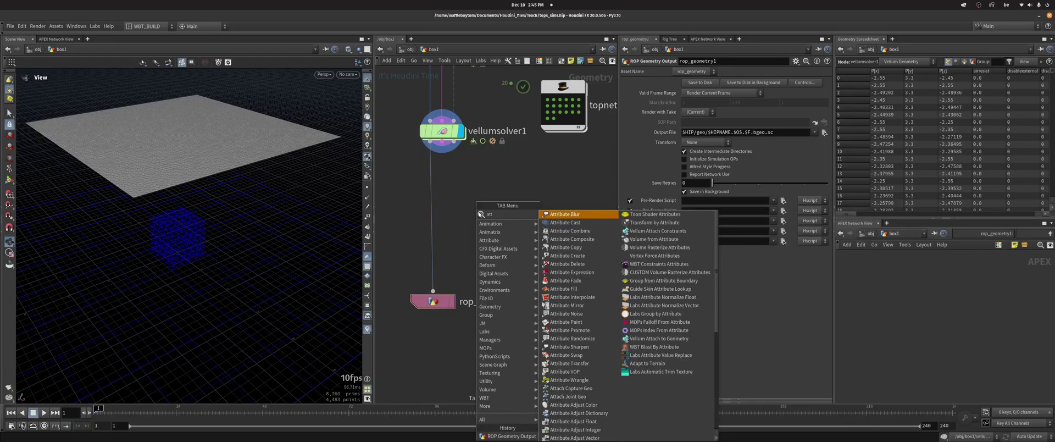
key("Return")
left_click(478, 212)
left_click_drag(480, 213, 454, 211)
middle_click(436, 210)
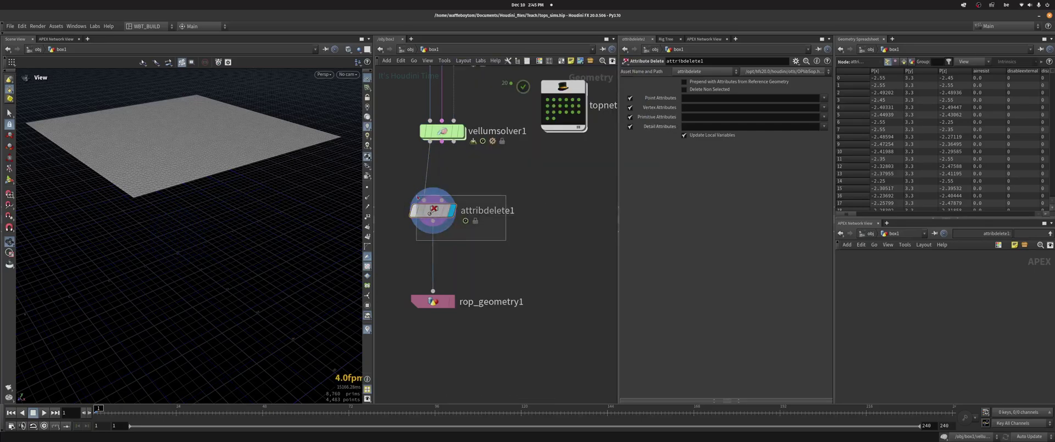
key("Delete")
Insert a Clean node, clean1, on the solver-to-output wire
key("Tab")
type("clean")
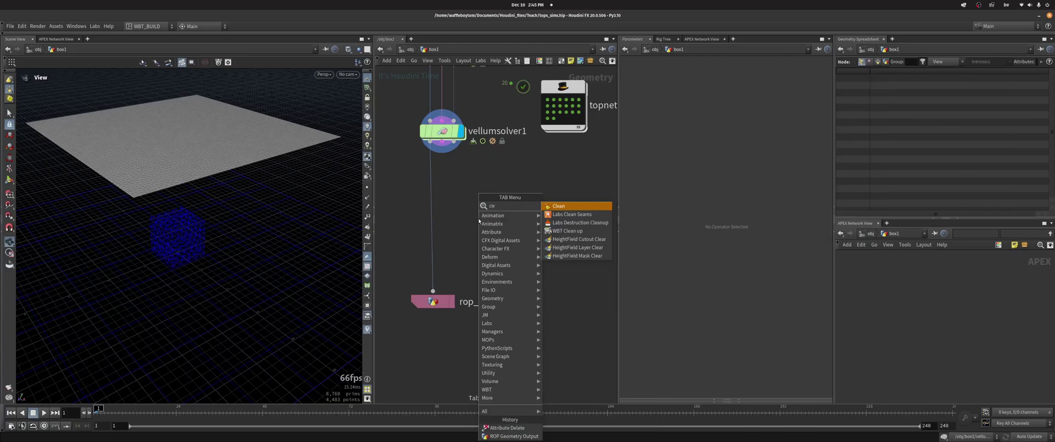
key("Return")
left_click(425, 203)
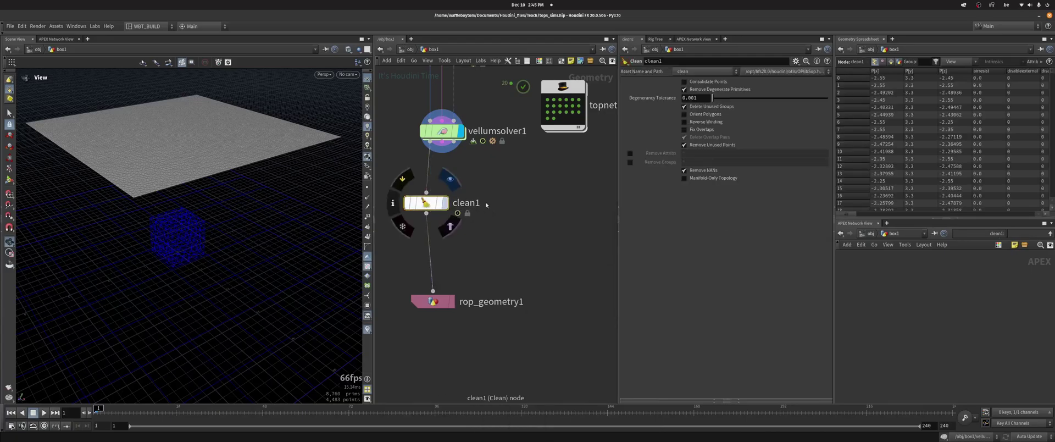
On clean1 disable degenerate removal, enable Remove Attribs and Remove Groups with *, and check its info
left_click(736, 90)
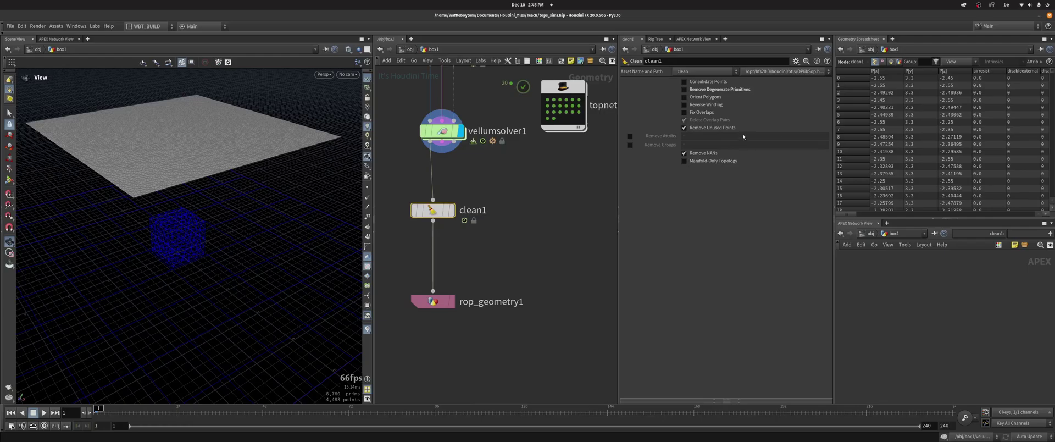
left_click(630, 136)
left_click(630, 144)
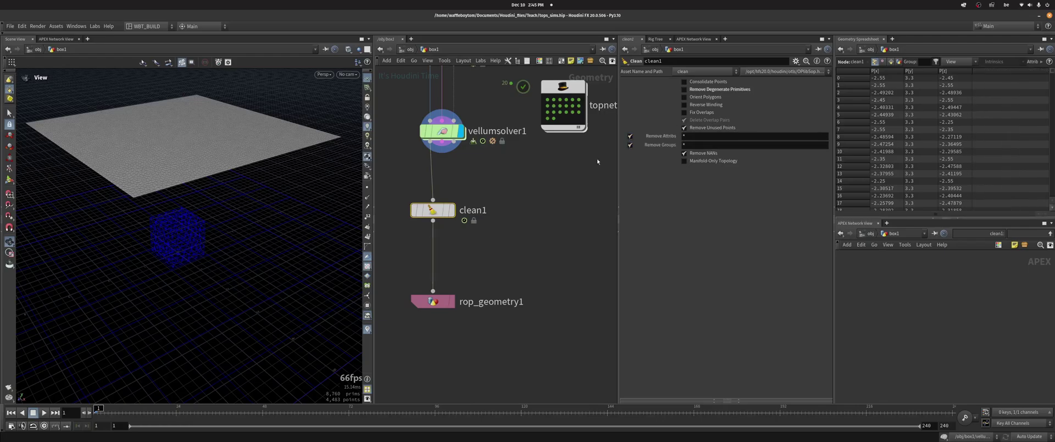
middle_click(439, 211)
scroll(523, 256, "down", 1)
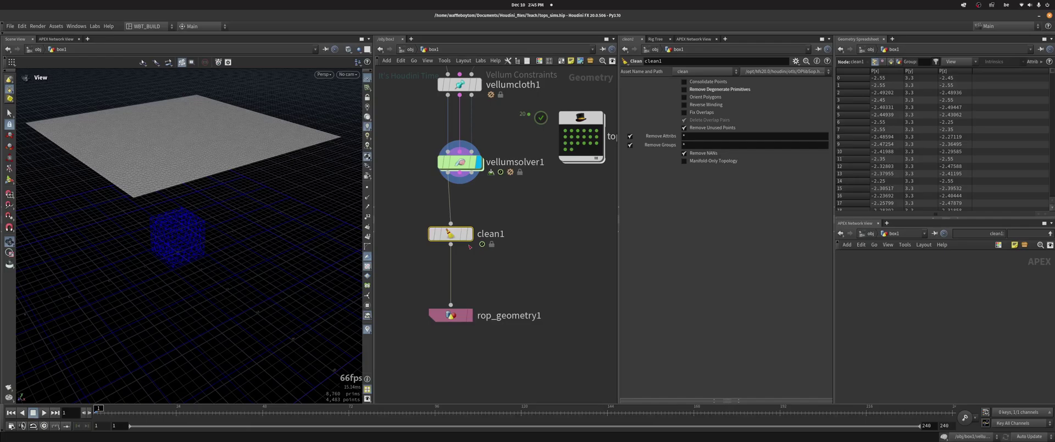
middle_click(455, 235)
Set rop_geometry1 to Render Frame Range with frames 1 to 24
left_click(434, 295)
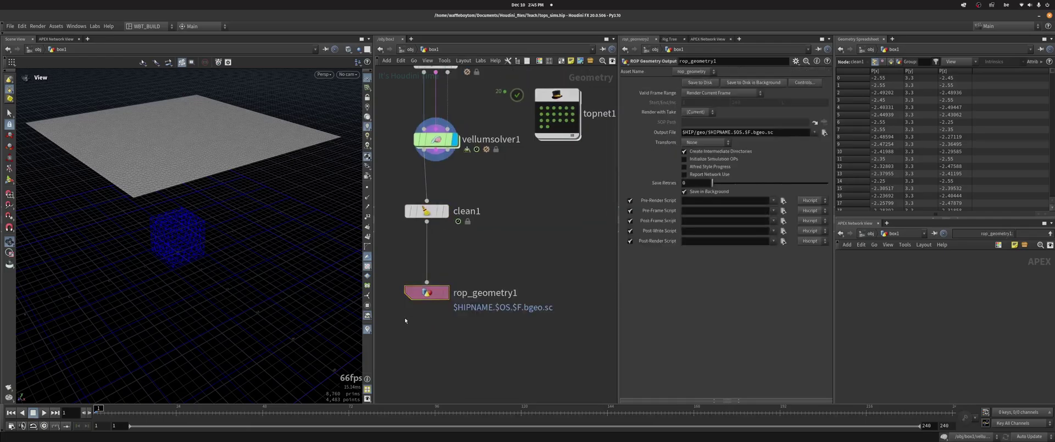
left_click(737, 93)
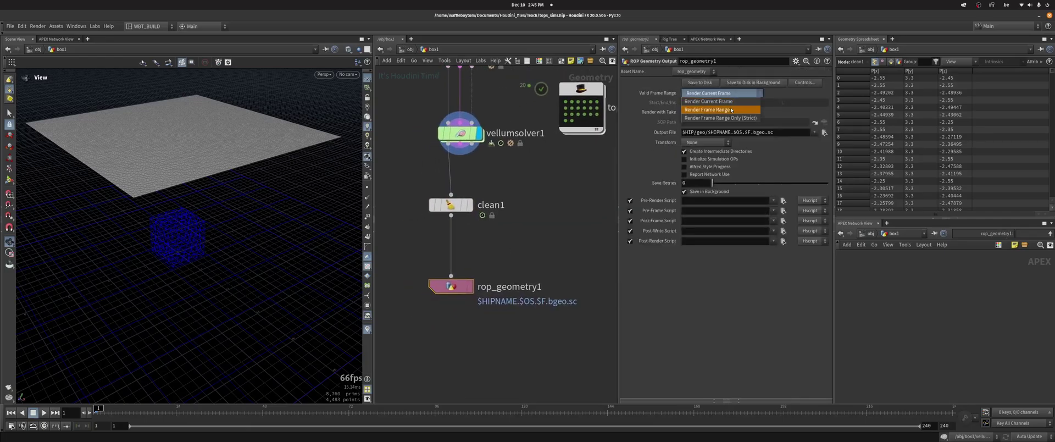
left_click(738, 101)
right_click(757, 104)
double_click(742, 104)
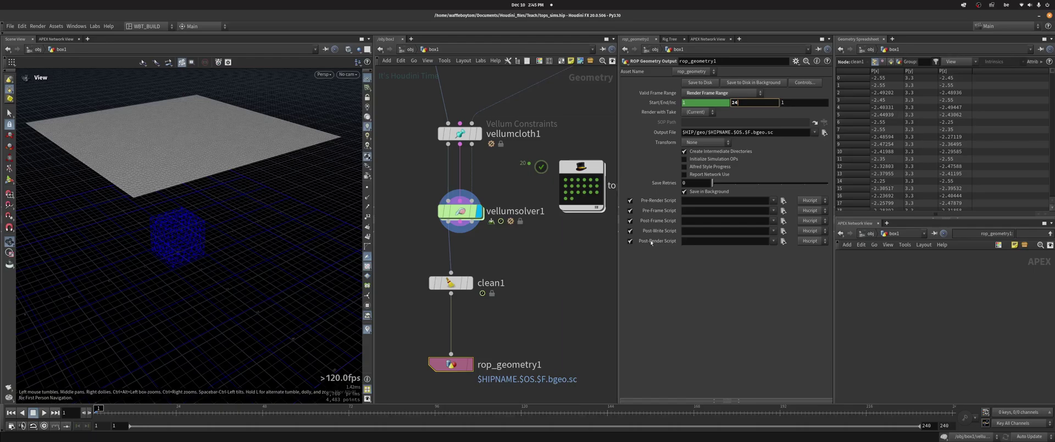
key("Return")
Lower planarpatch1's Center Y from 3.3 to 1.25
left_click(395, 158)
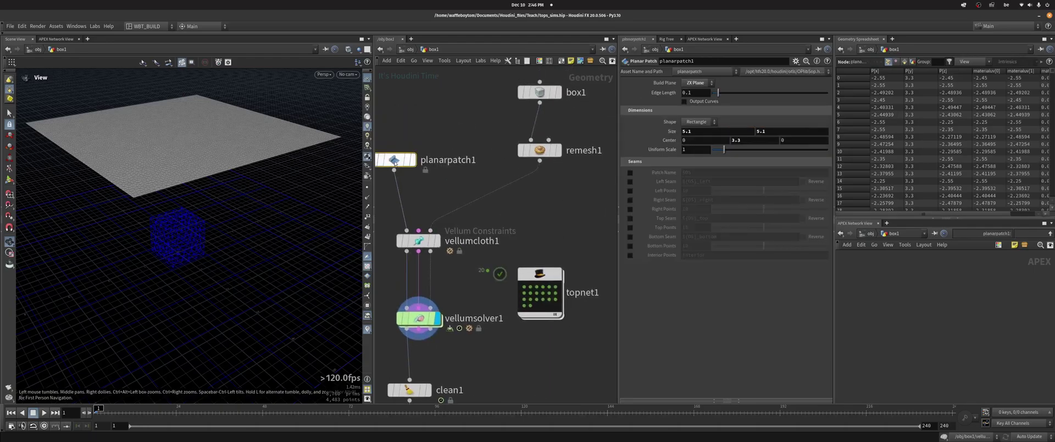
double_click(750, 140)
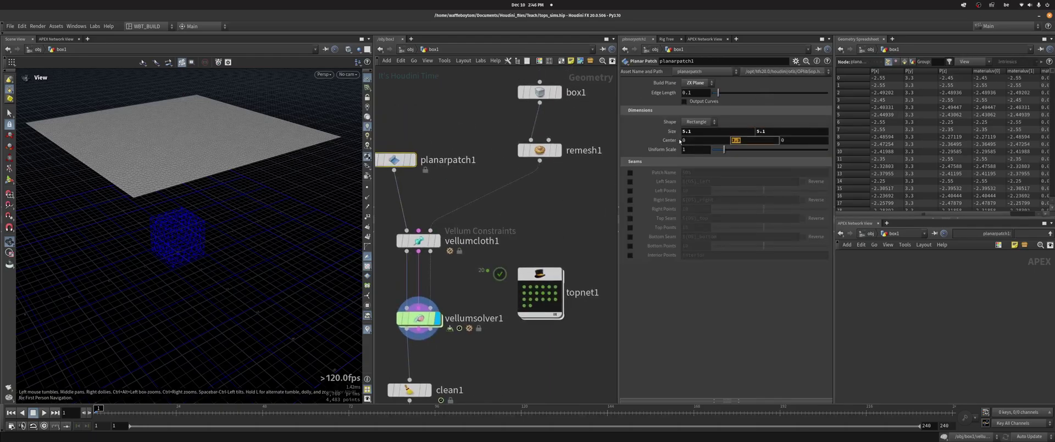
type("1.25")
key("Return")
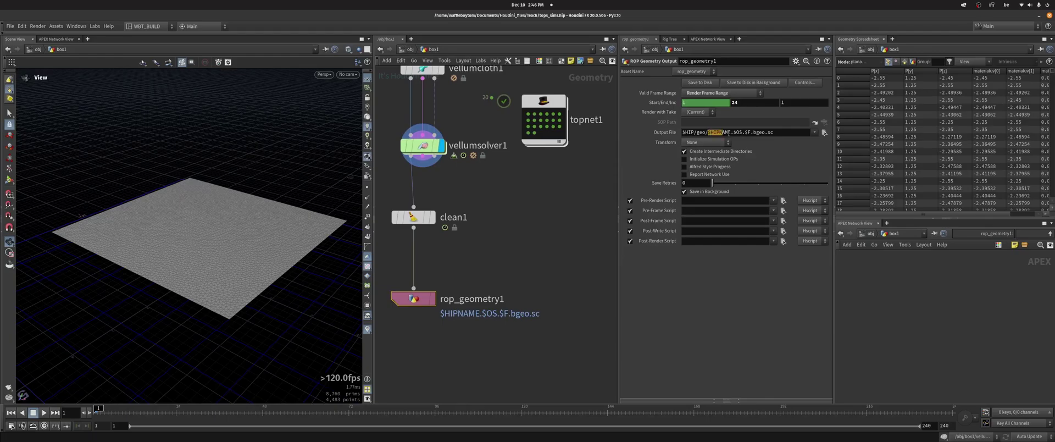
left_click_drag(729, 133, 746, 133)
type("test")
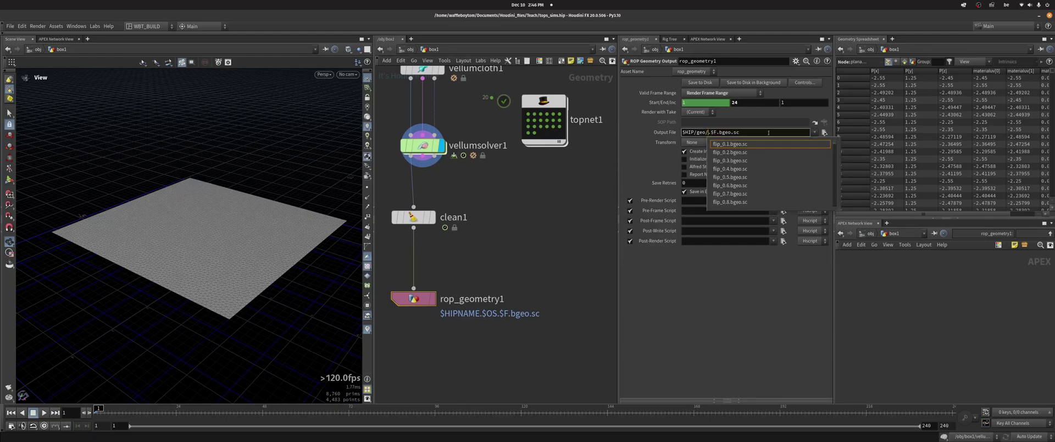
type("vellum")
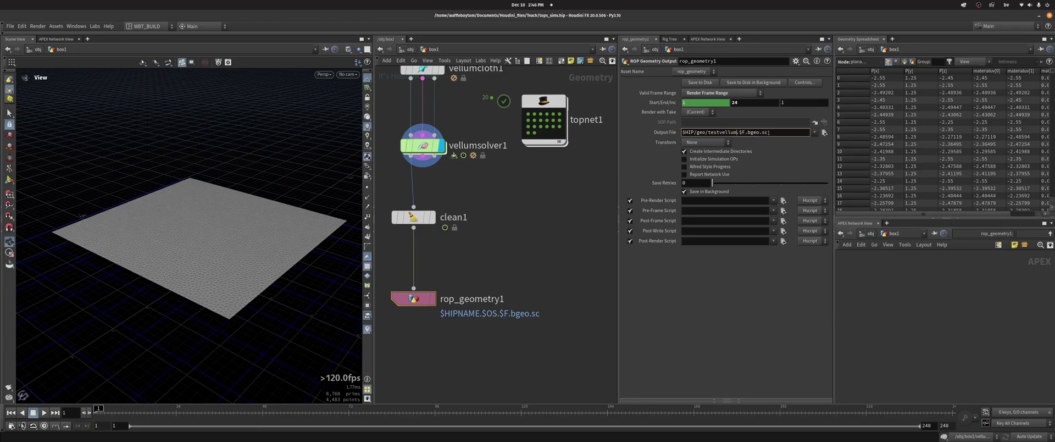
type("_")
key("BackSpace")
type("`")
type("Powe")
type("dgeindex")
type("`")
key("Return")
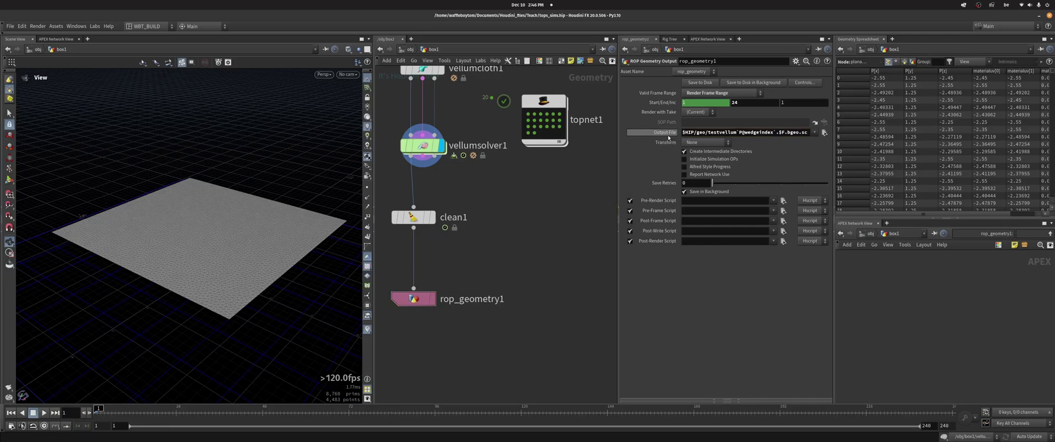
Preview the expanded output path for the first wedge, then go inside topnet1 to add a node
left_click(668, 135)
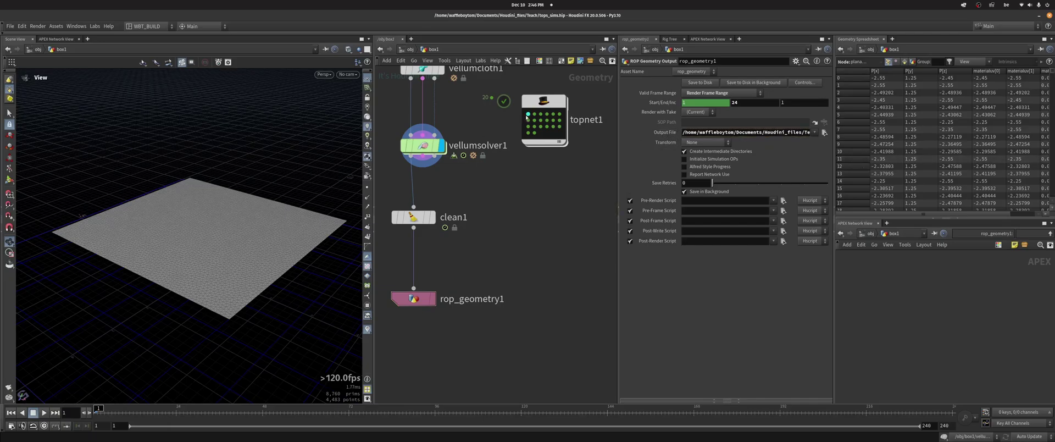
left_click_drag(835, 151, 928, 151)
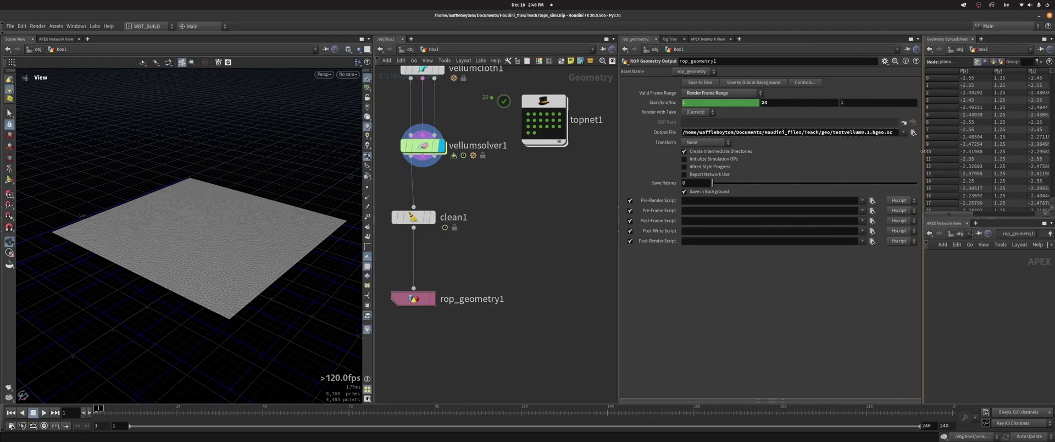
left_click(529, 115)
left_click(410, 298)
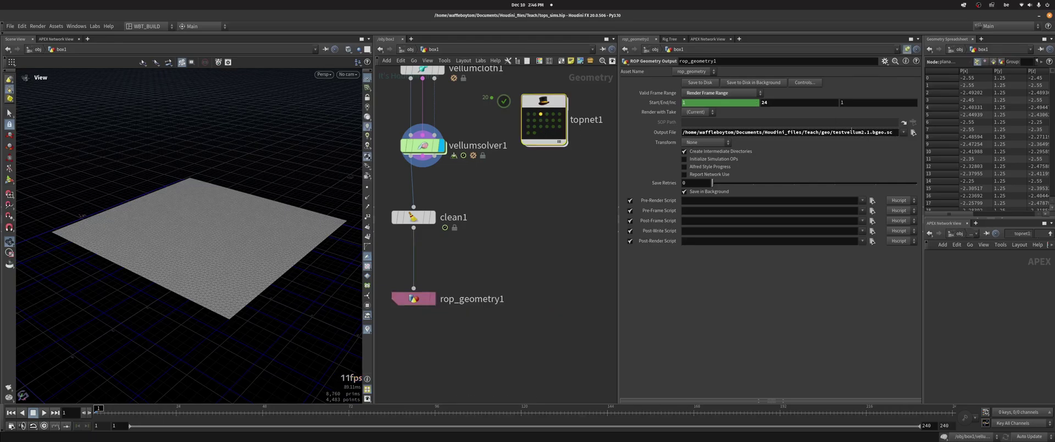
left_click(528, 115)
middle_click_drag(516, 230, 520, 243)
key("i")
key("Tab")
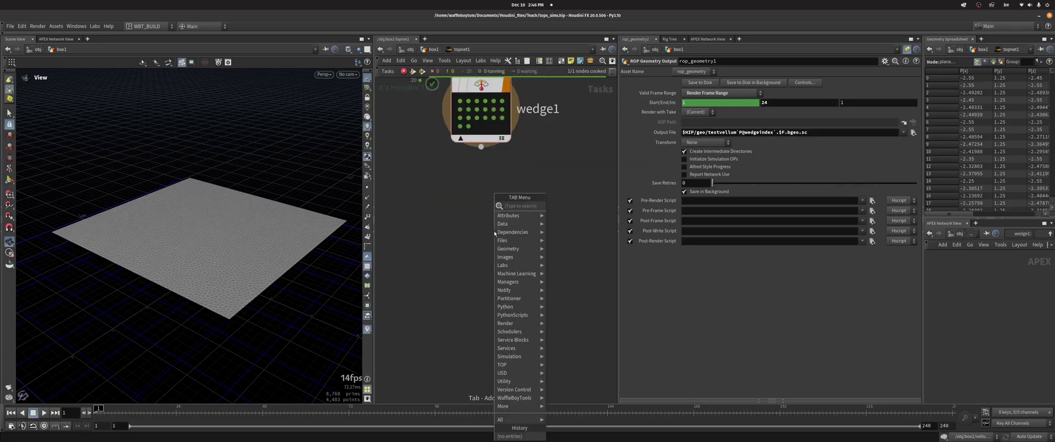
Add ropfetch1 wired below wedge1 inside topnet1
left_click(572, 205)
left_click(496, 233)
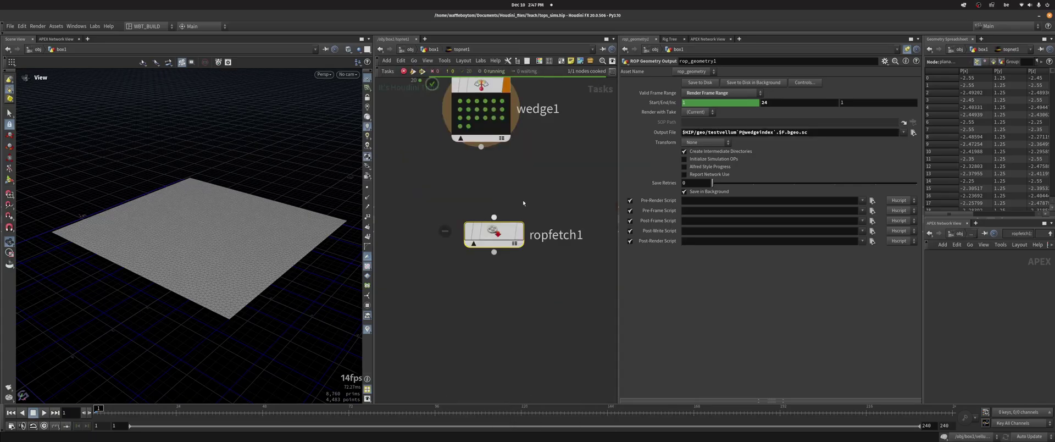
middle_click_drag(523, 200, 506, 259)
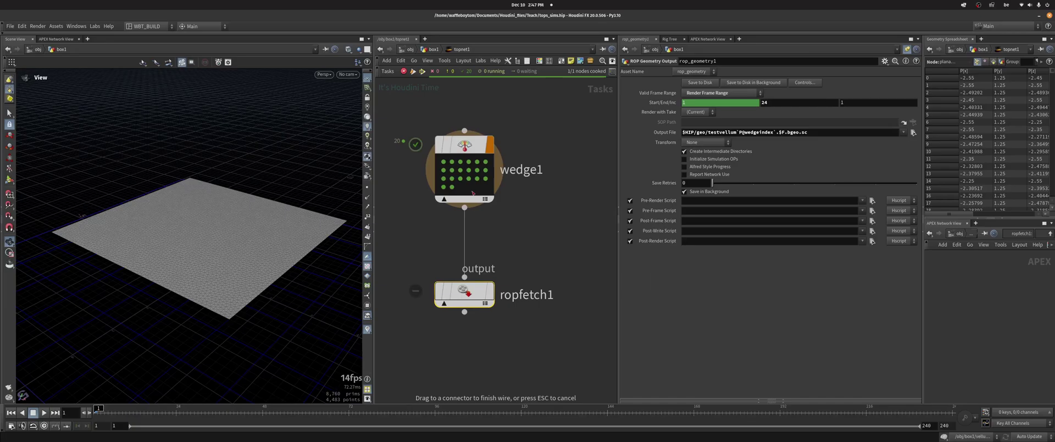
middle_click_drag(456, 351, 452, 288)
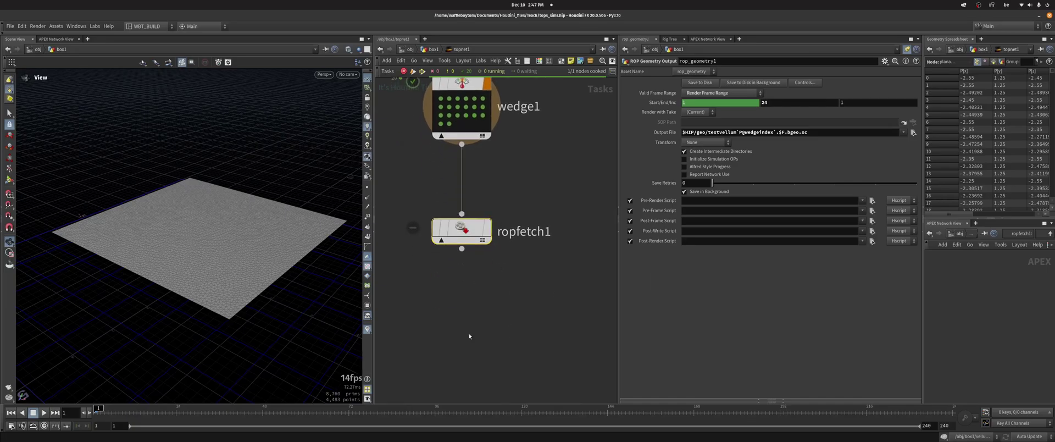
middle_click_drag(470, 336, 523, 312)
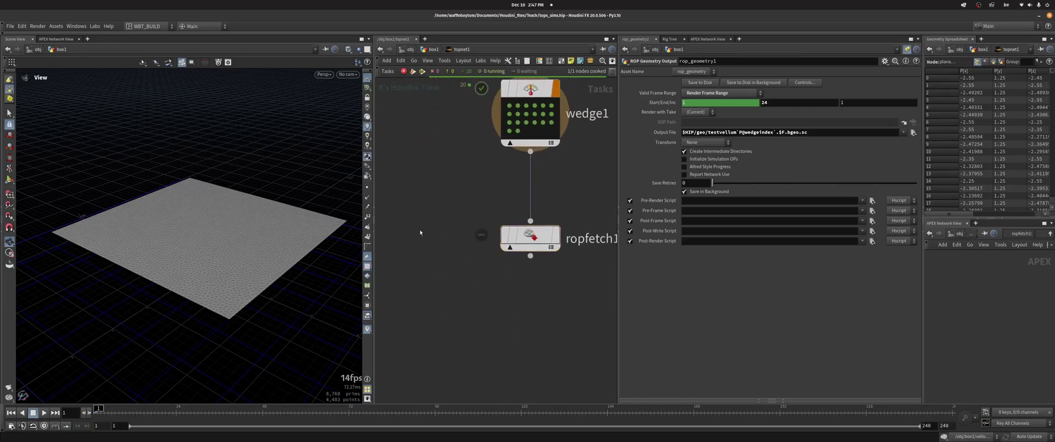
Add a ROP Network node, look inside it, then delete it
key("Tab")
type("ropne")
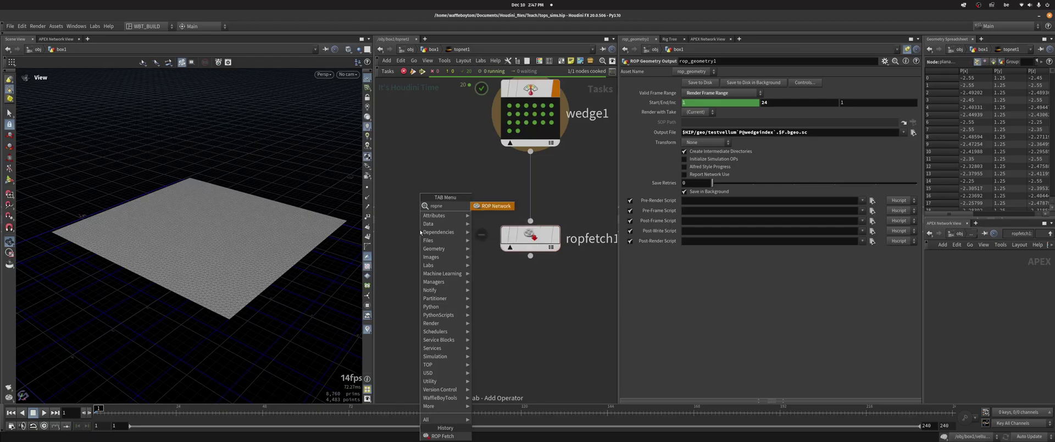
key("Return")
left_click(424, 230)
double_click(421, 229)
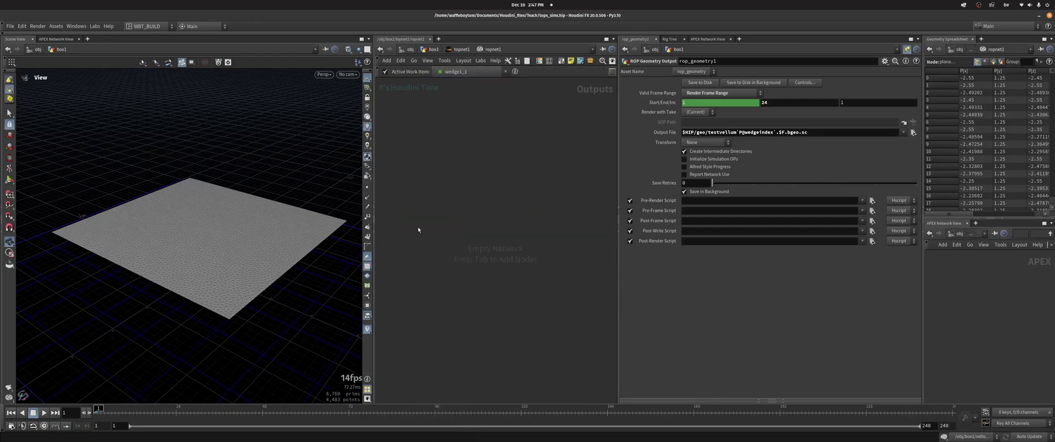
left_click(449, 50)
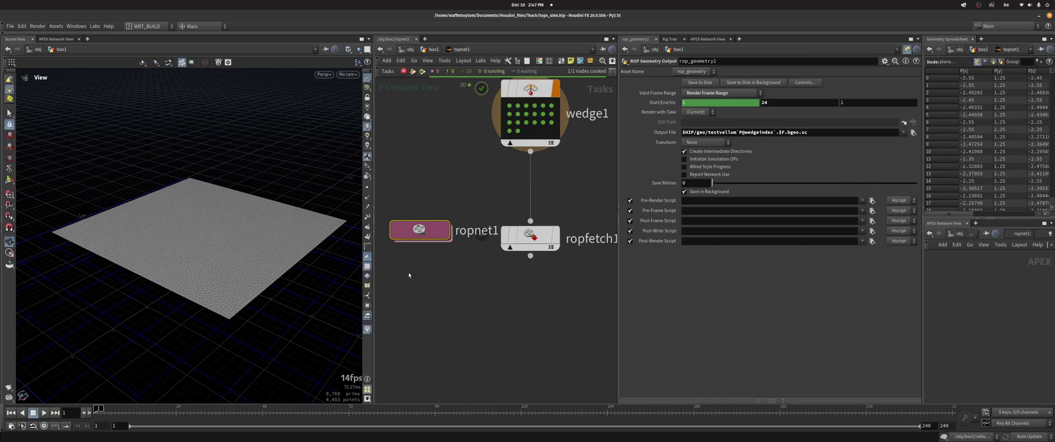
key("Delete")
Add a ROP Geometry TOP node, ropgeometry1, beside wedge1 and inspect its contents
key("Tab")
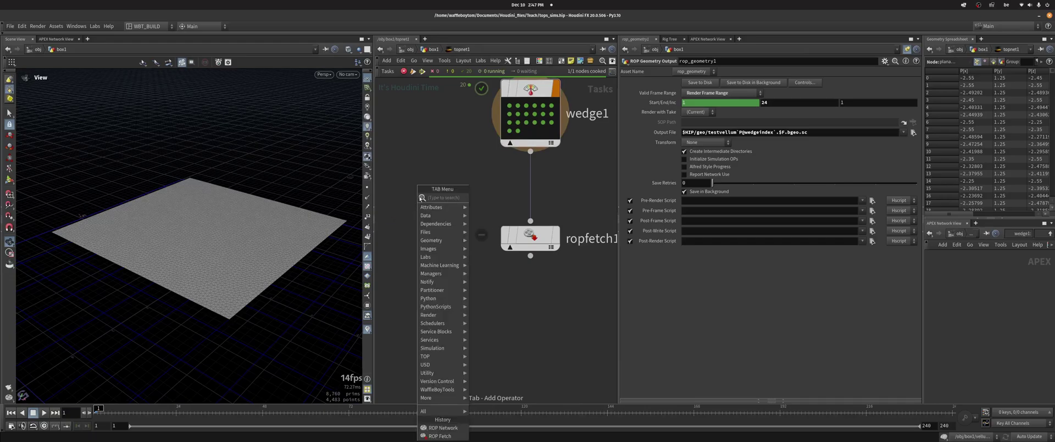
type("rop geo")
key("Return")
left_click(419, 198)
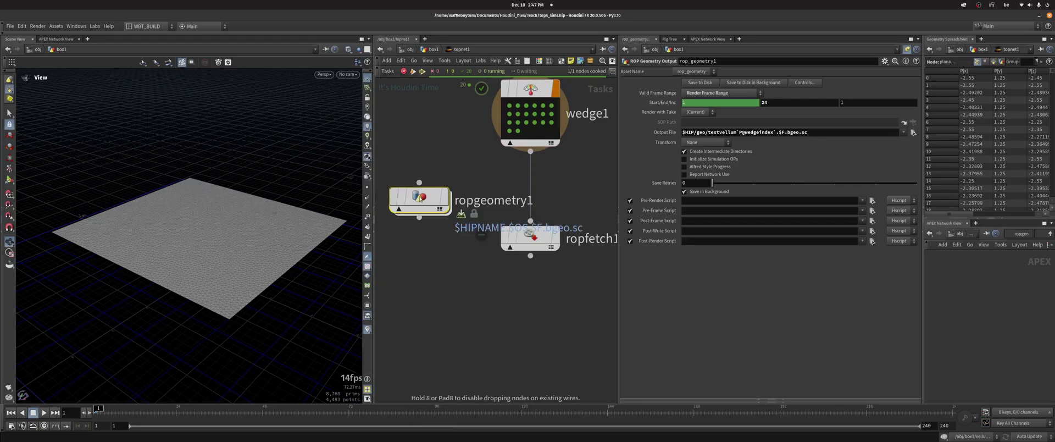
double_click(419, 197)
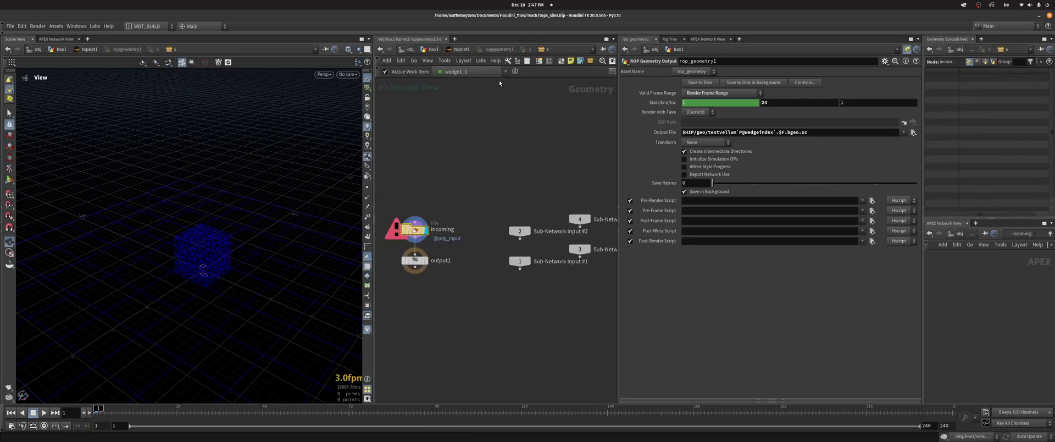
left_click(523, 50)
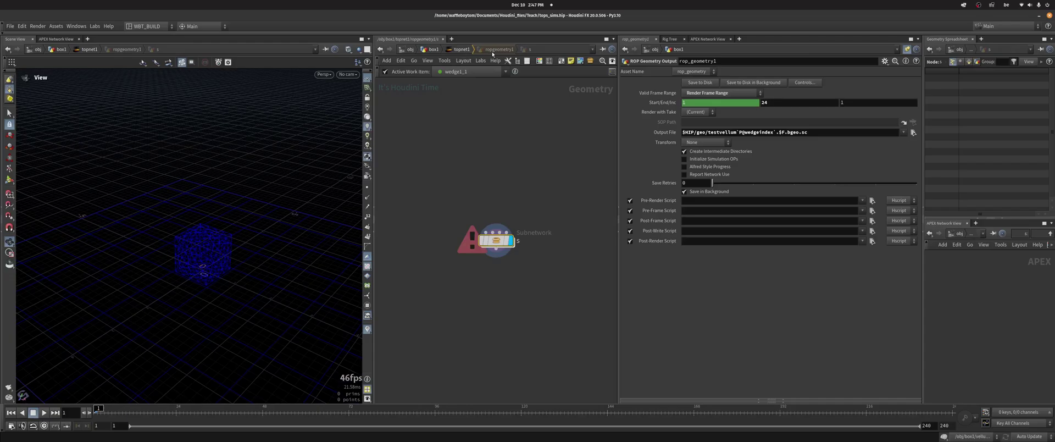
double_click(466, 247)
key("u")
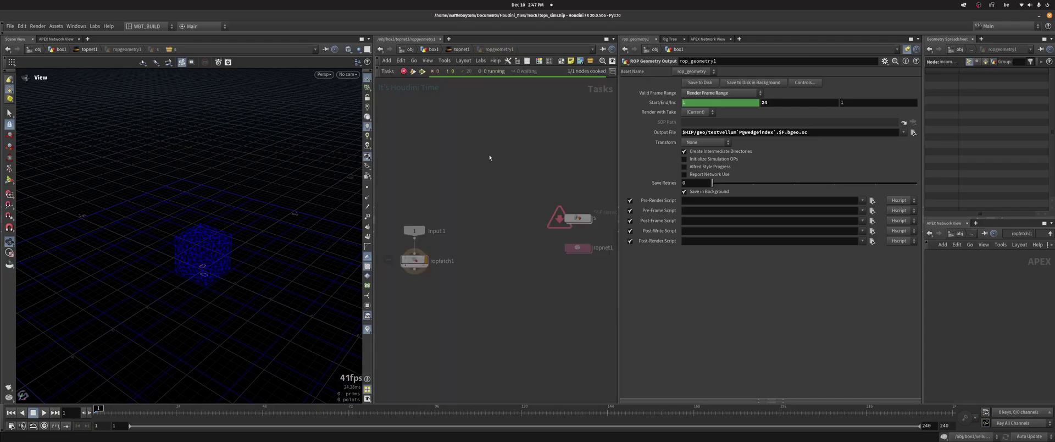
Look at geometry1 inside ropnet1, then return to object level and enter box1
left_click_drag(464, 200, 562, 234)
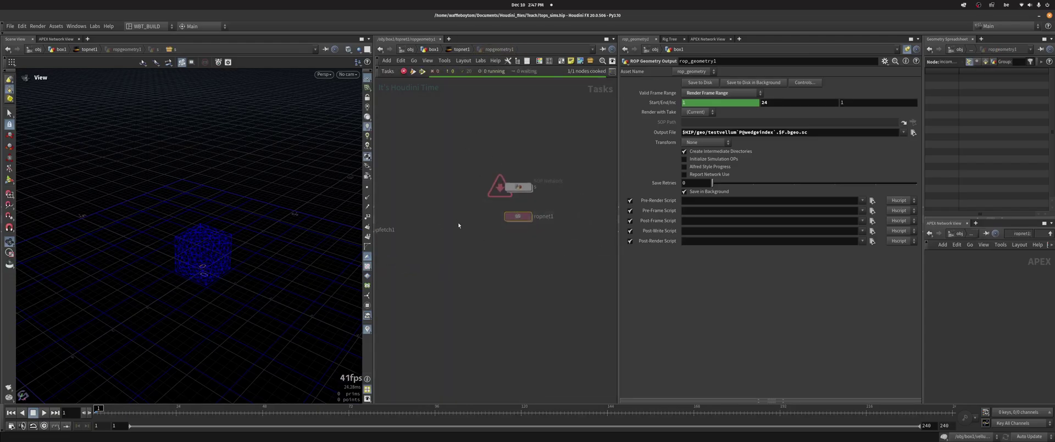
middle_click_drag(457, 222, 504, 207)
double_click(571, 202)
left_click_drag(443, 188, 565, 281)
left_click(464, 50)
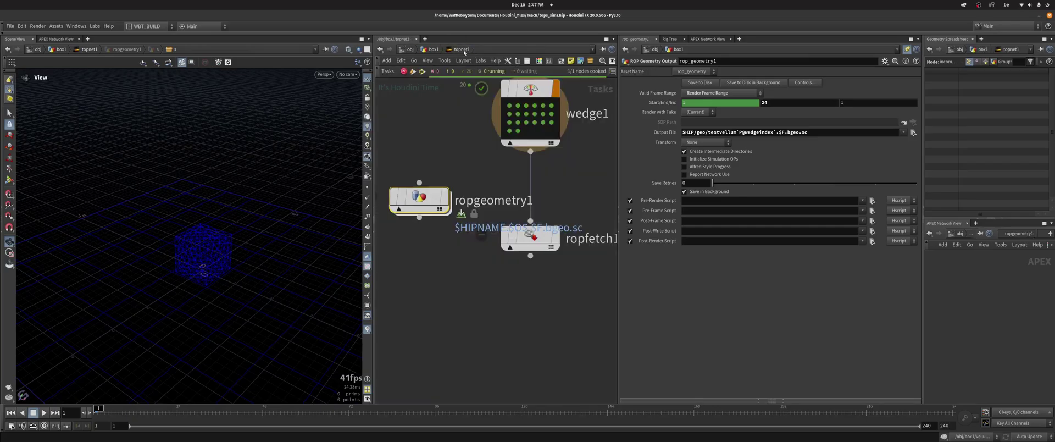
key("u")
key("u")
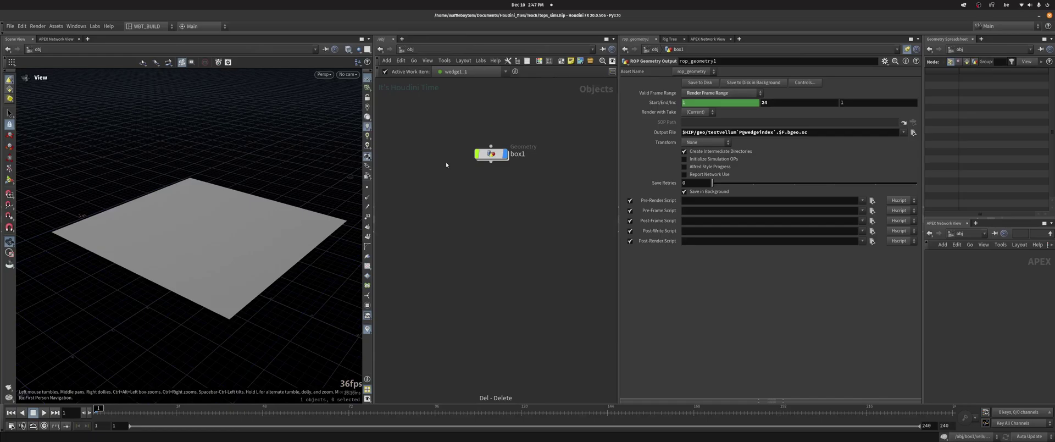
double_click(487, 155)
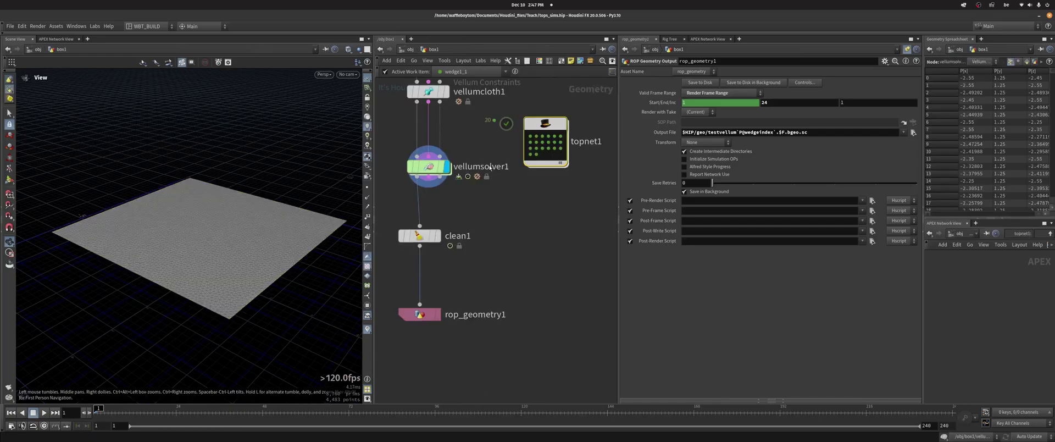
Frame wedge1 and ropfetch1 inside topnet1, then return to box1
double_click(541, 150)
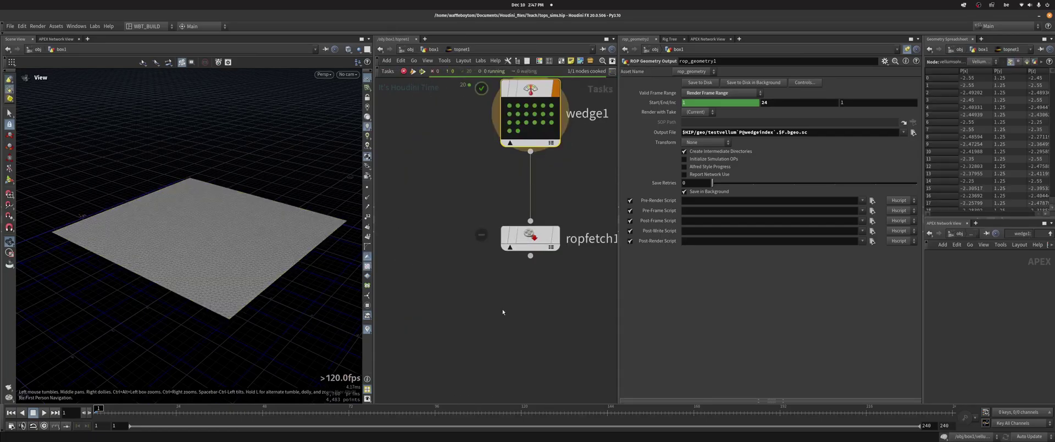
left_click(907, 49)
key("h")
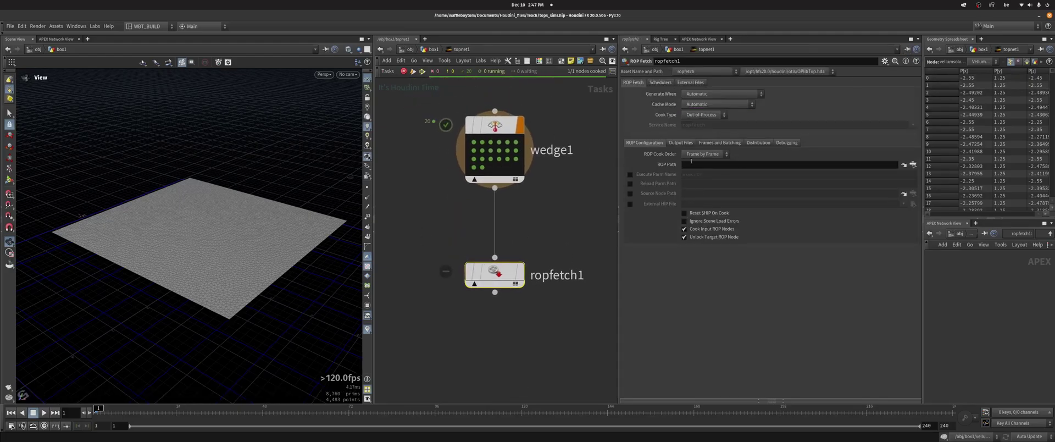
left_click(433, 49)
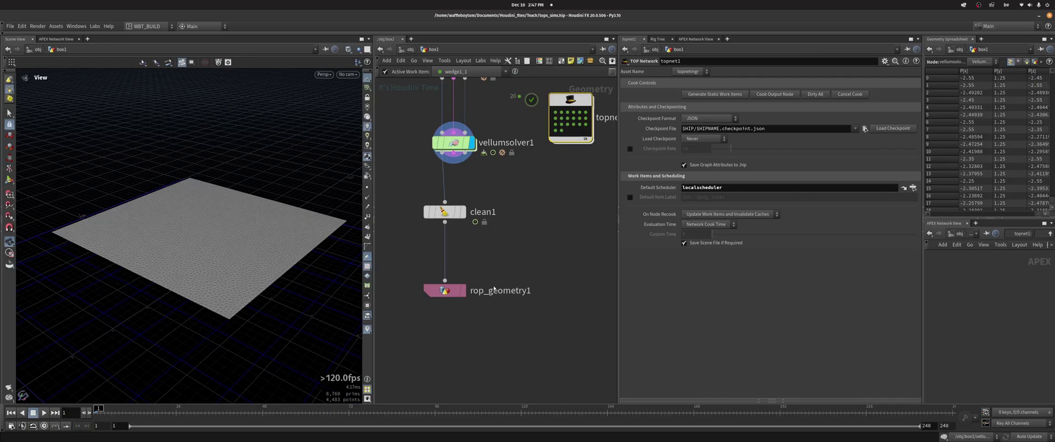
Rename rop_geometry1 to CACHE_SIM and copy the node
double_click(503, 290)
type("cache")
key("BackSpace")
key("BackSpace")
key("BackSpace")
key("BackSpace")
key("BackSpace")
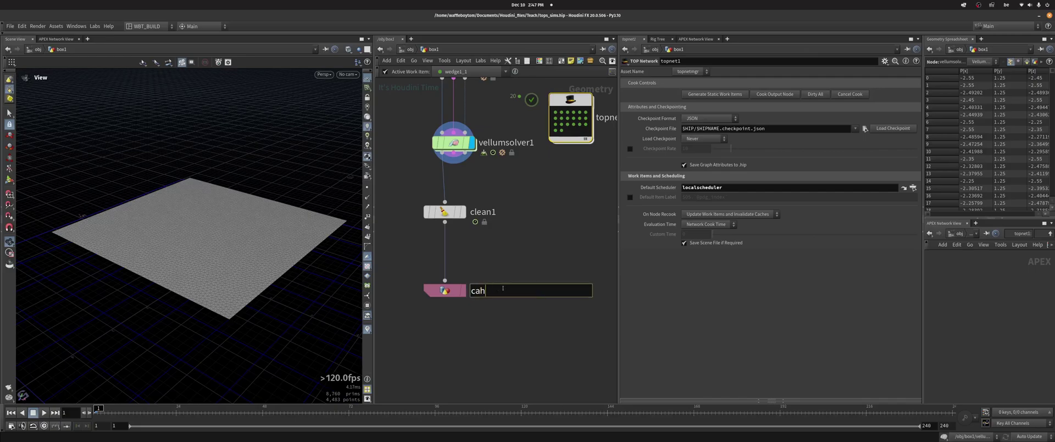
type("CACHE_SIM")
key("Return")
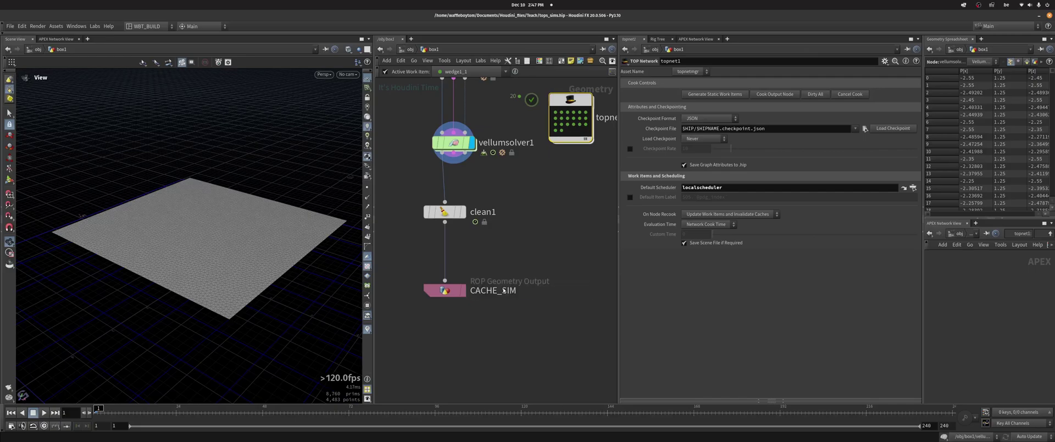
left_click(446, 290)
key("ctrl+c")
Paste /obj/box1/CACHE_SIM into ropfetch1's ROP Path inside topnet1
left_click(576, 112)
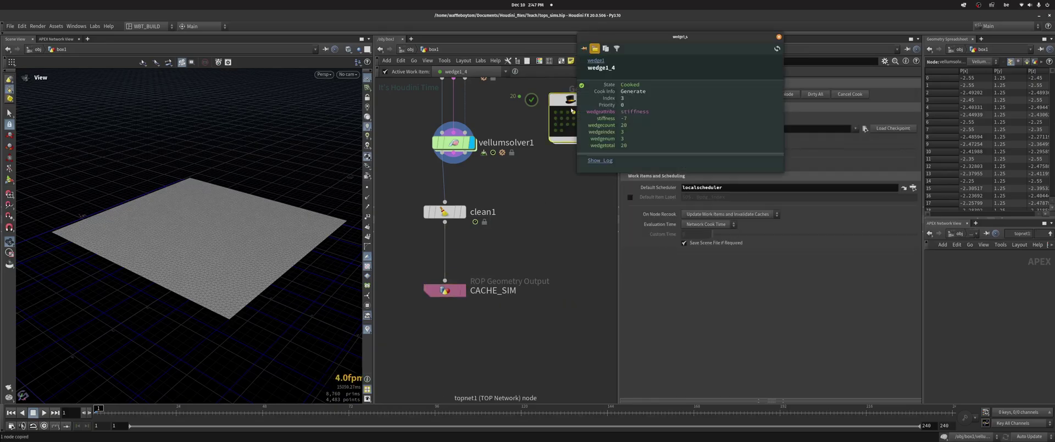
double_click(569, 103)
left_click(779, 37)
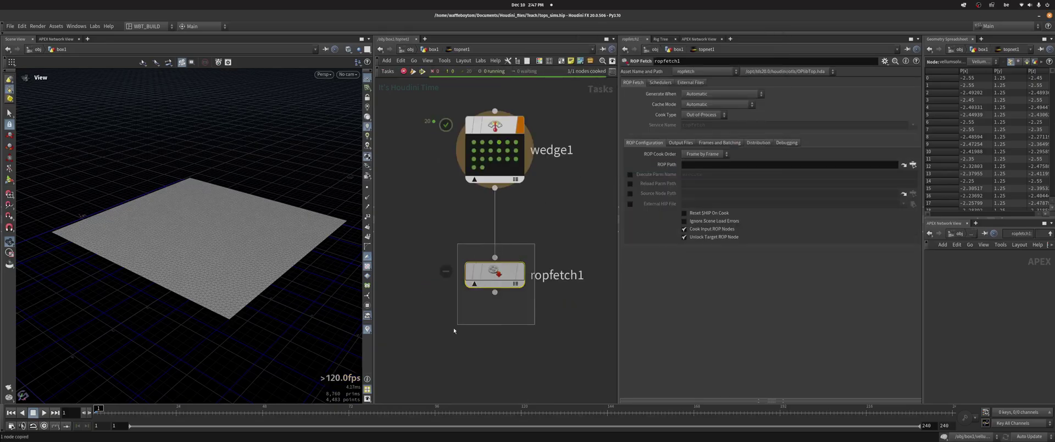
left_click(762, 164)
key("ctrl+v")
Confirm the ROP path and set ropfetch1's ROP Cook Order to Node by Node
key("Return")
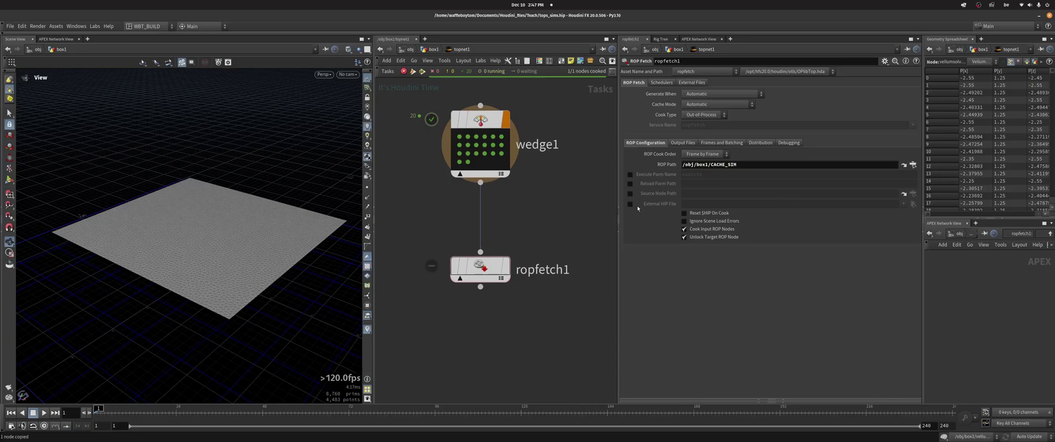
left_click(702, 156)
left_click(701, 164)
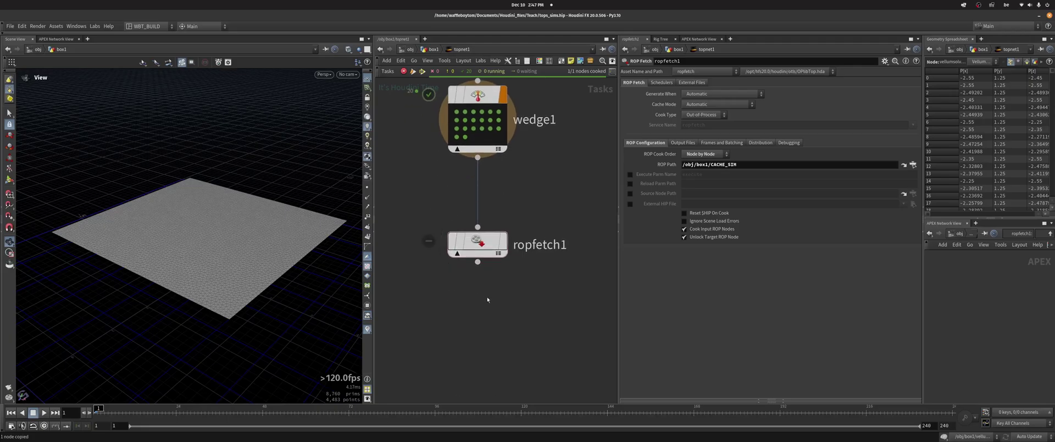
Add a test ROP Fetch below ropfetch1, delete it, and reselect ropfetch1
key("Tab")
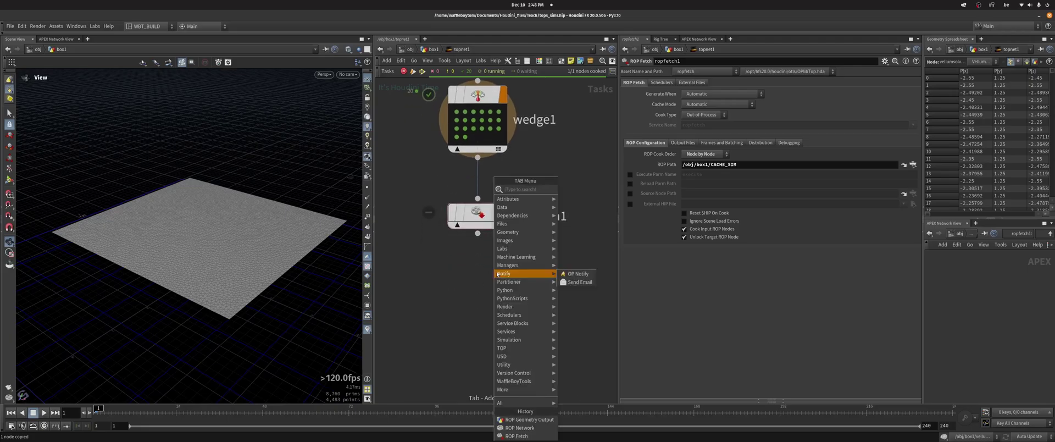
type("rop")
key("Return")
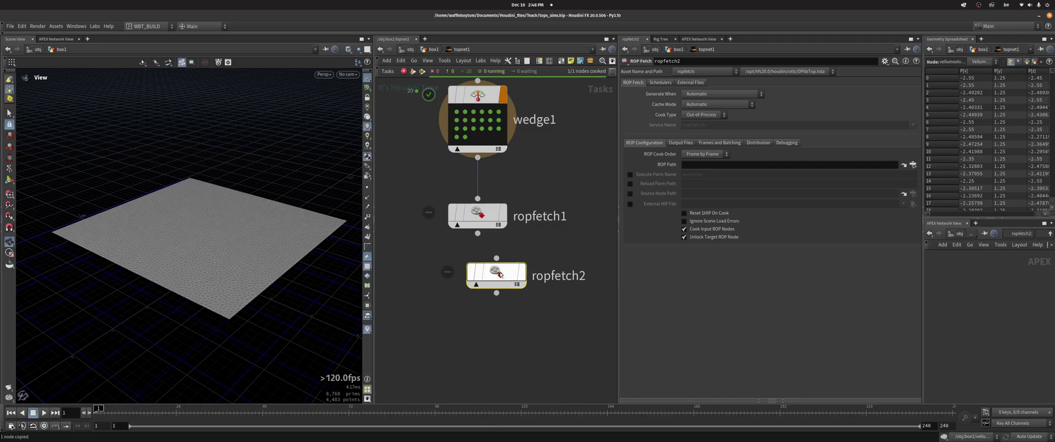
left_click(487, 296)
left_click_drag(487, 297, 478, 297)
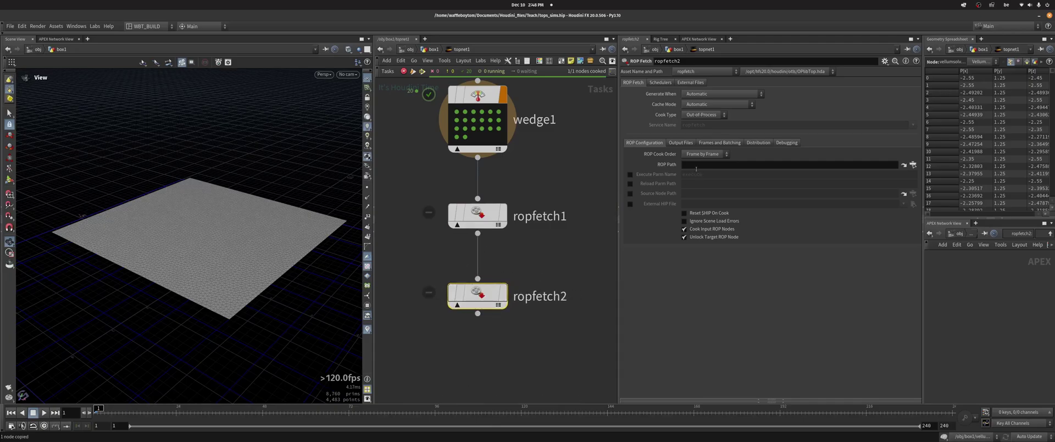
key("Delete")
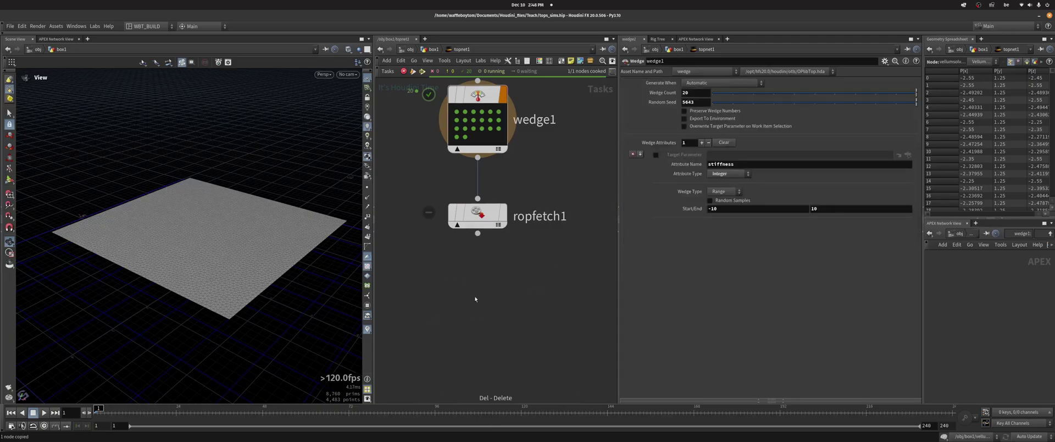
left_click_drag(556, 252, 419, 205)
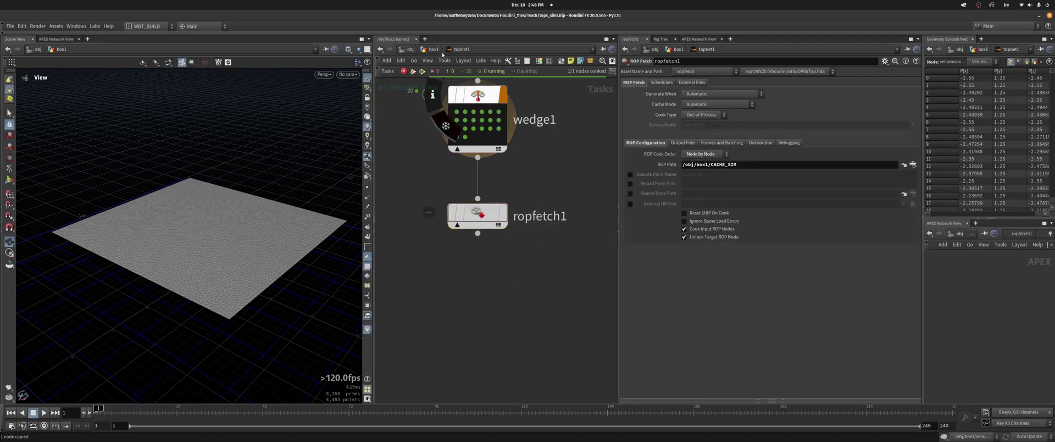
Return to the box1 network, view vellumsolver1's settings, and bring remesh1 and box1 into view
key("u")
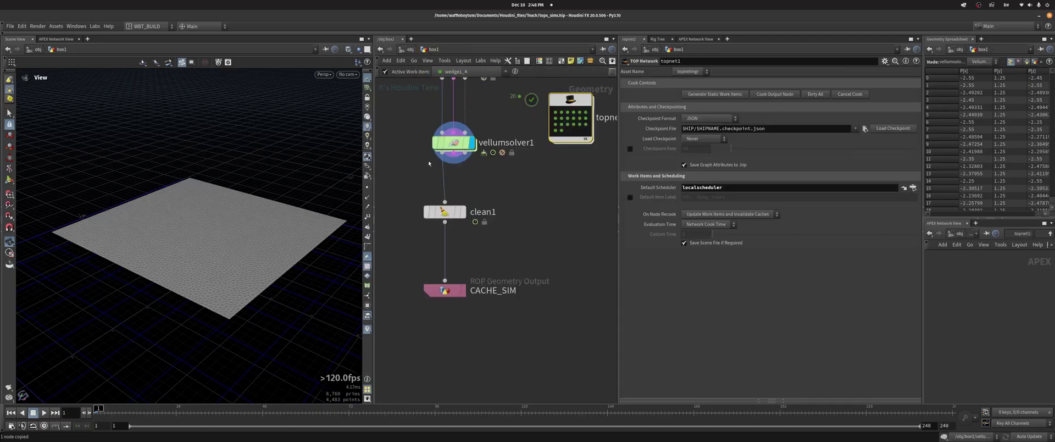
scroll(487, 255, "down", 2)
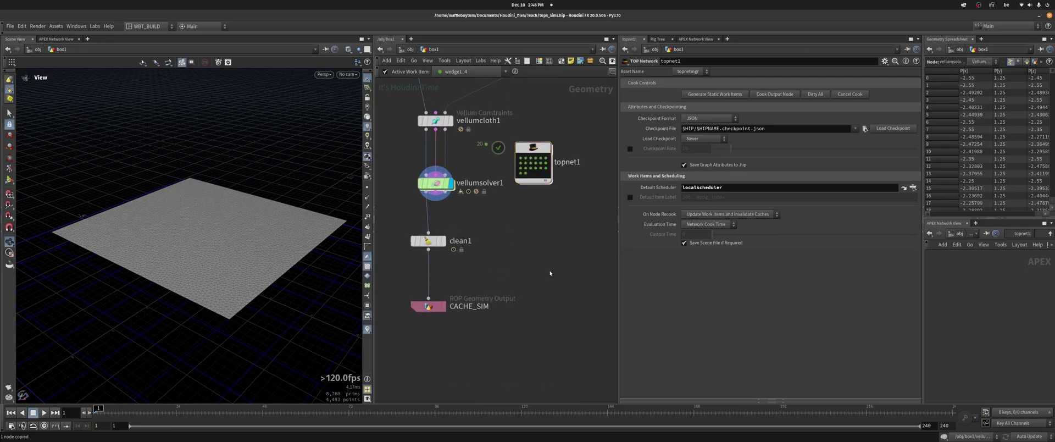
middle_click_drag(508, 236, 521, 276)
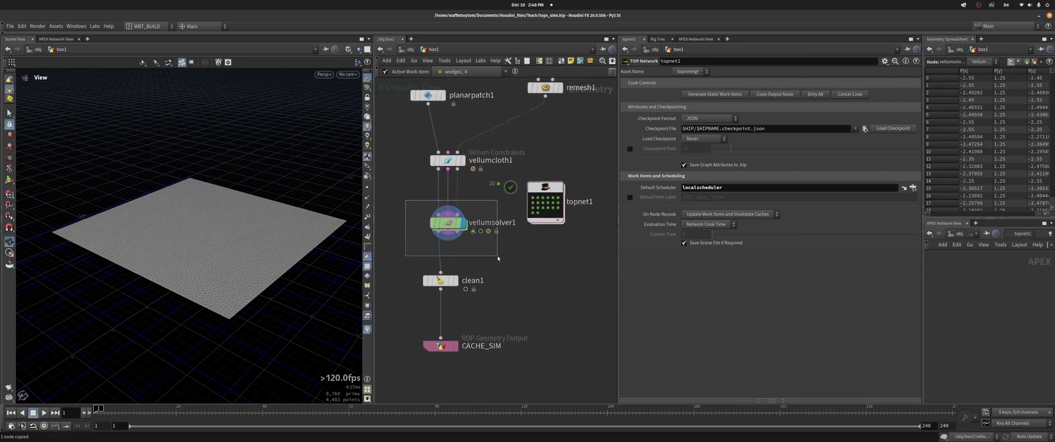
left_click(448, 222)
middle_click_drag(532, 295, 506, 228)
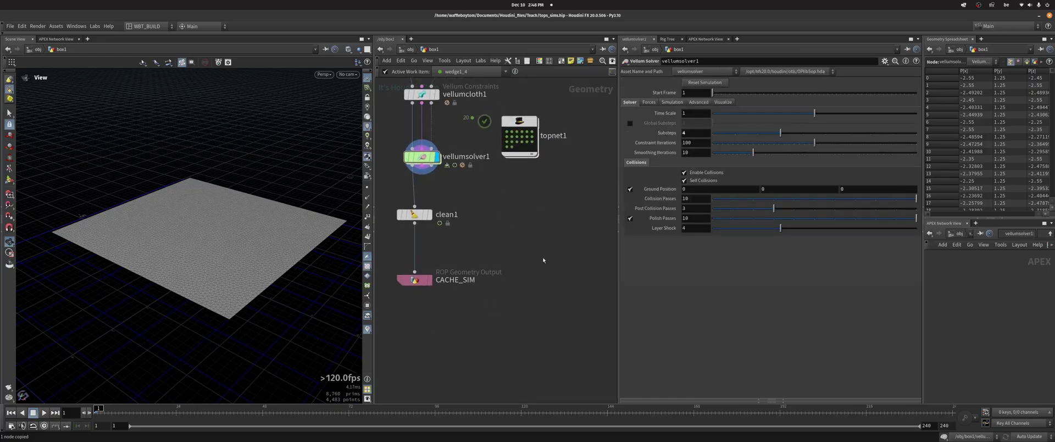
middle_click_drag(543, 257, 543, 286)
middle_click_drag(537, 171, 550, 226)
scroll(550, 225, "down", 2)
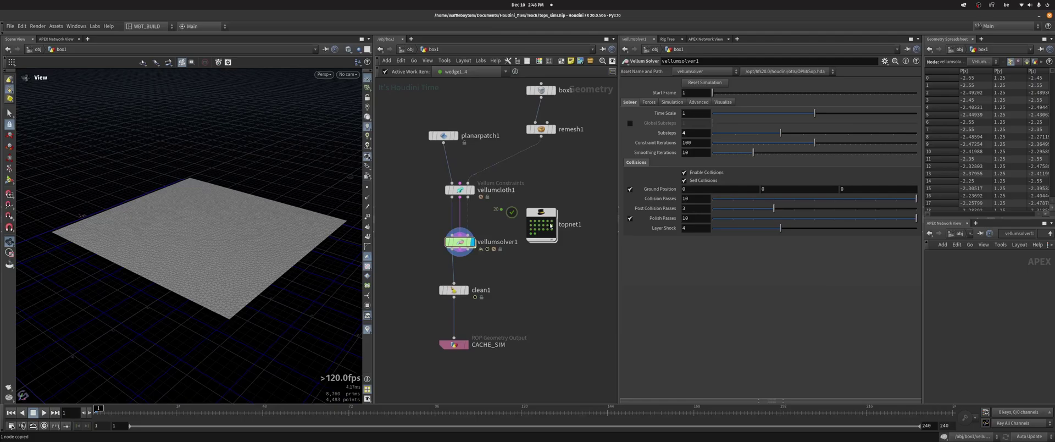
Move remesh1 and box1 lower, closer to the Vellum chain, then reframe the network
left_click_drag(542, 130, 535, 153)
left_click_drag(542, 90, 535, 111)
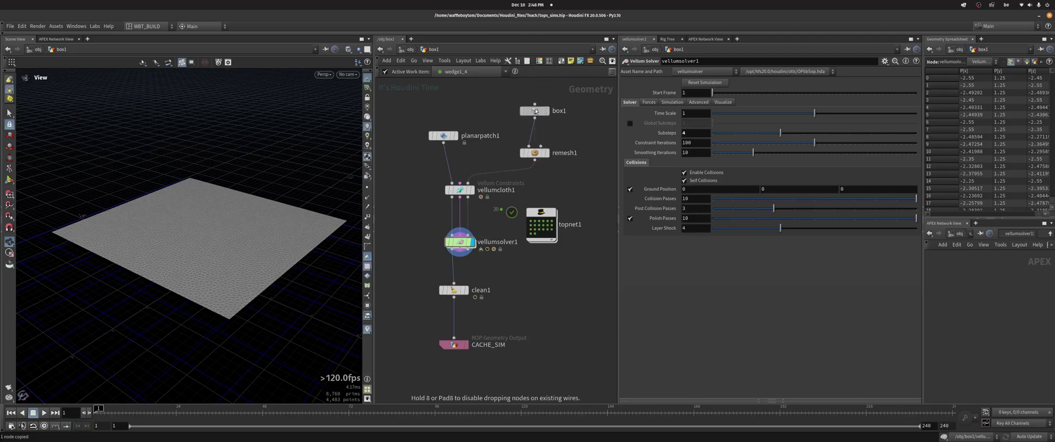
middle_click_drag(544, 259, 454, 209)
scroll(552, 216, "up", 2)
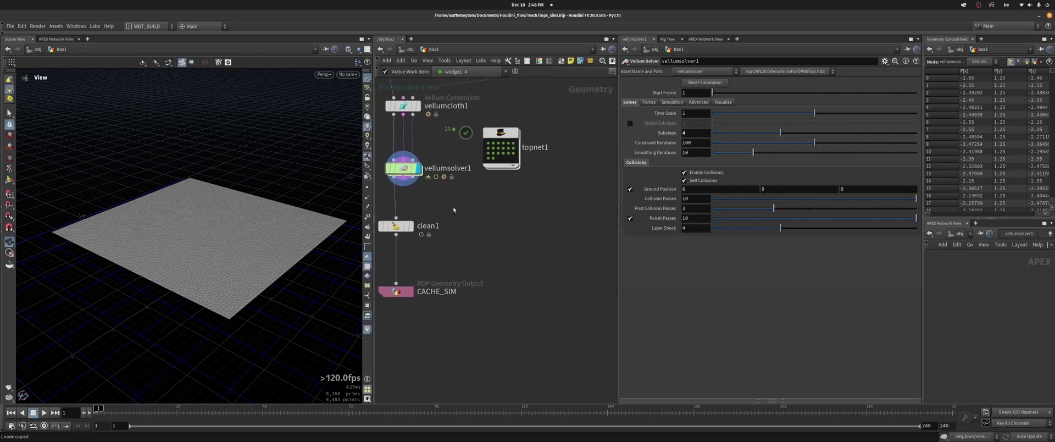
left_click_drag(427, 194, 554, 260)
left_click_drag(475, 213, 551, 302)
middle_click_drag(483, 214, 506, 243)
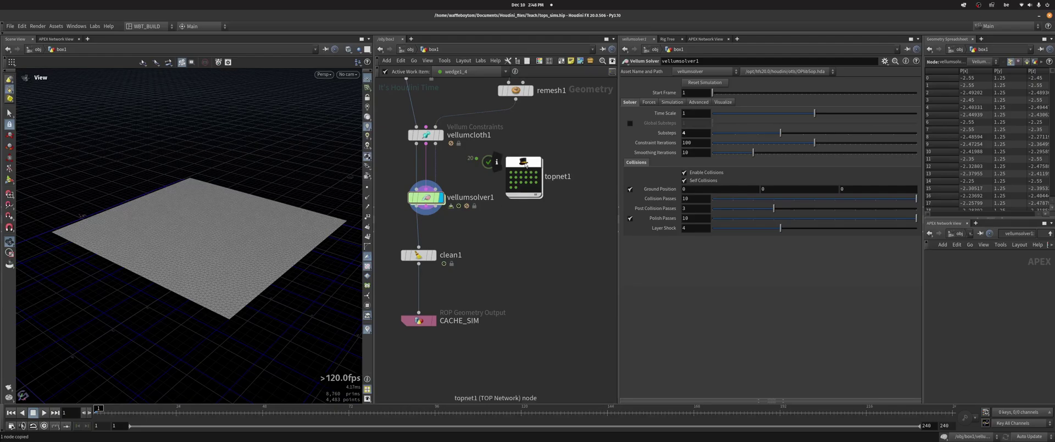
middle_click_drag(469, 222, 468, 204)
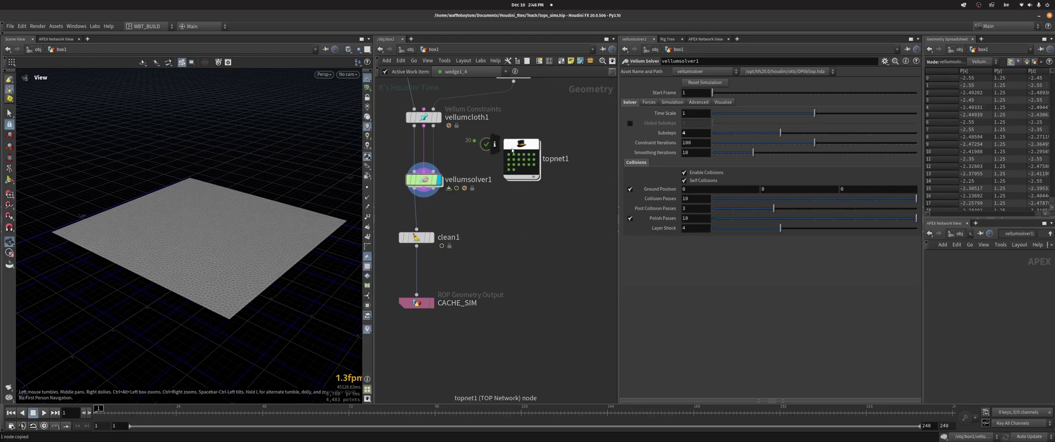
Inside topnet1, turn on ropfetch1's Reset $HIP On Cook and save the scene
double_click(504, 175)
middle_click_drag(506, 248, 471, 264)
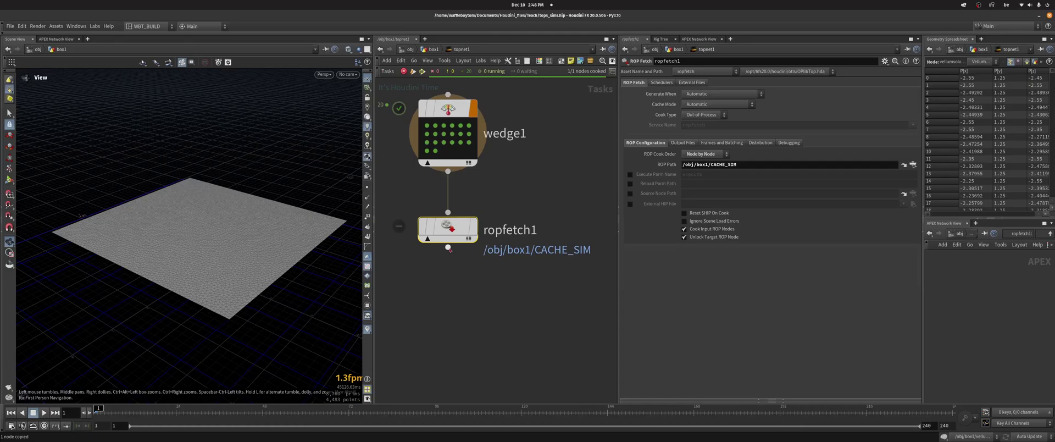
left_click_drag(203, 236, 232, 180)
middle_click_drag(505, 287, 522, 288)
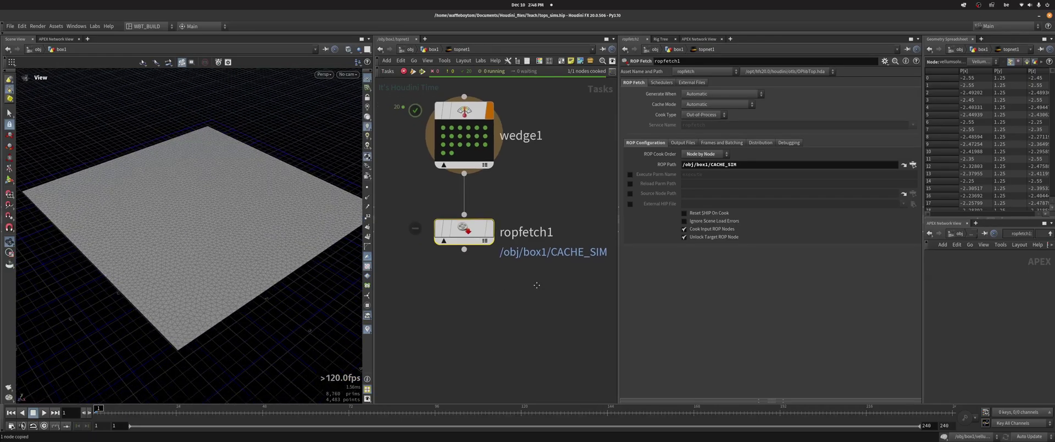
left_click(725, 214)
middle_click_drag(473, 277, 477, 304)
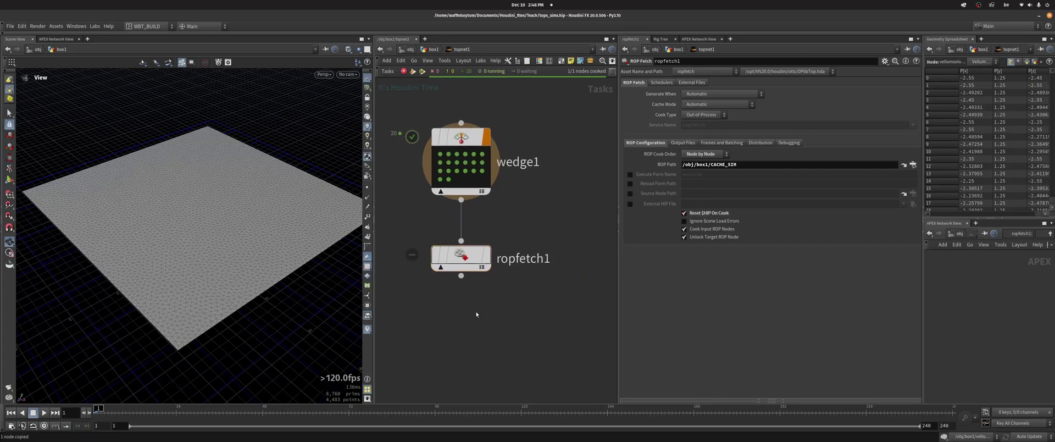
key("ctrl+s")
Keep ropfetch1's output paths from ROP Node Parameters and check CACHE_SIM's output settings
middle_click_drag(412, 137, 428, 138)
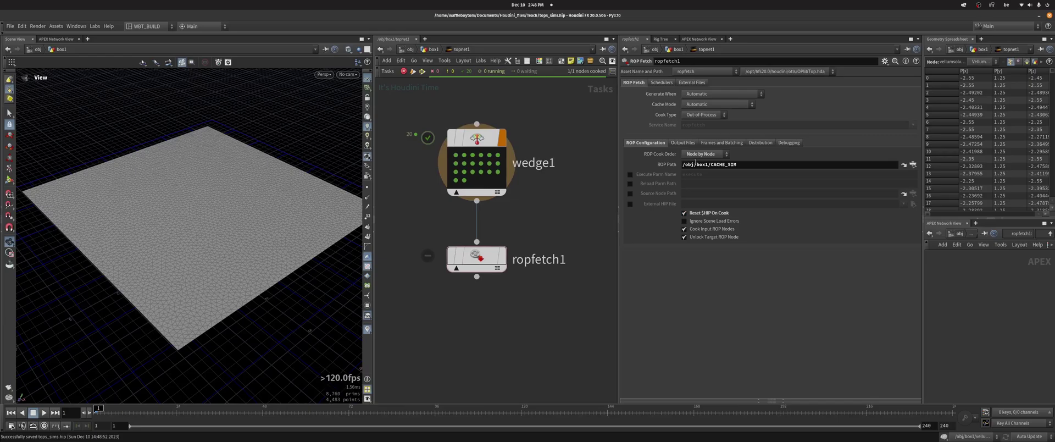
left_click(684, 143)
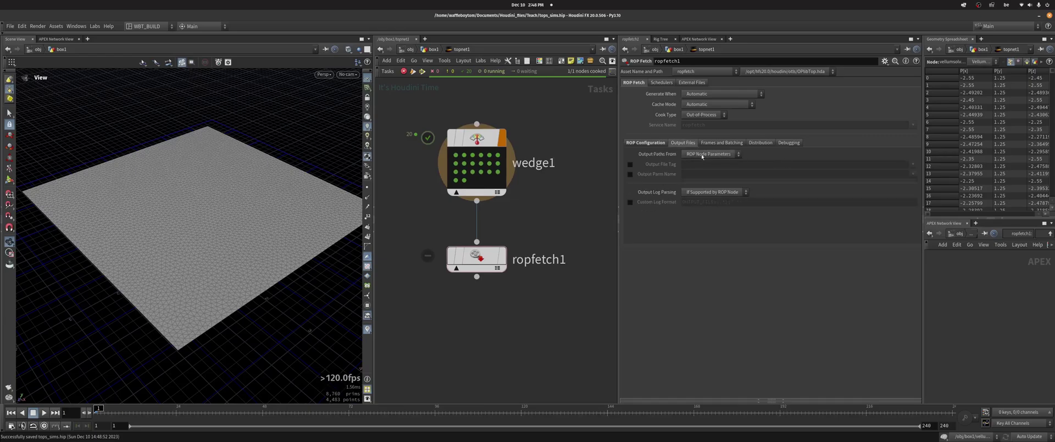
left_click(694, 158)
left_click(712, 158)
left_click(440, 50)
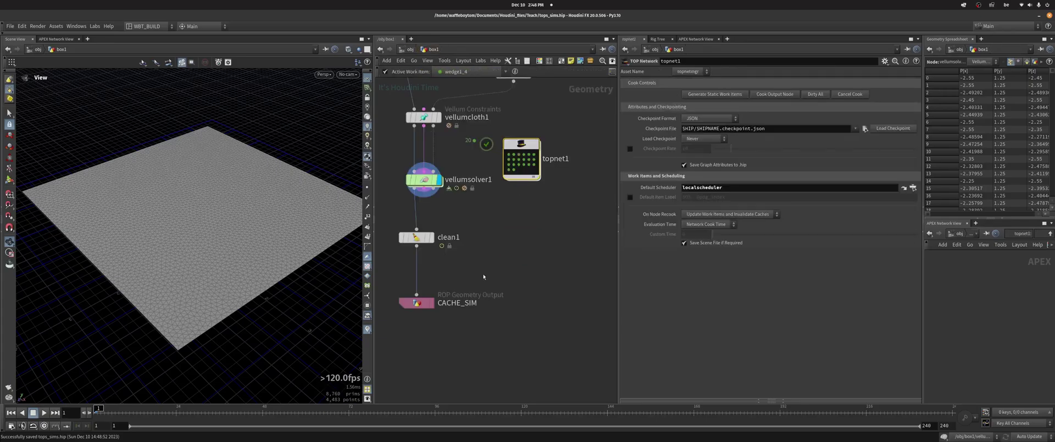
left_click(416, 302)
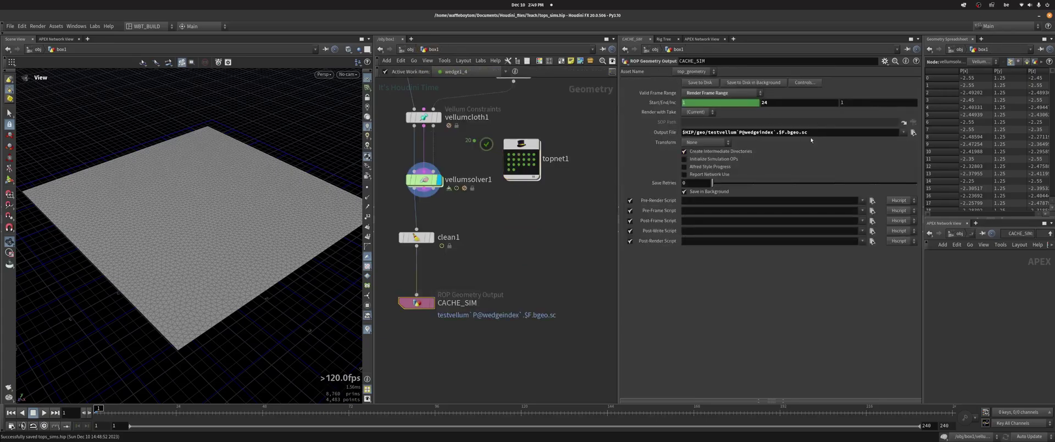
double_click(521, 159)
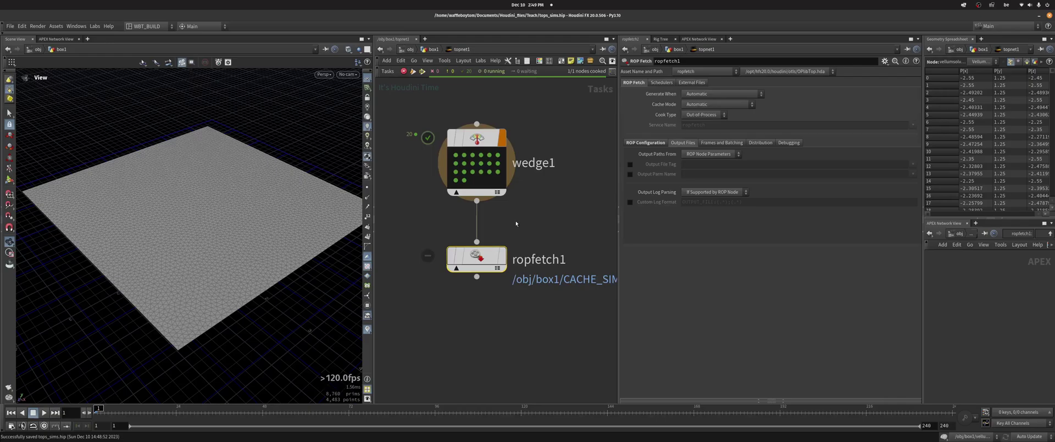
Set ropfetch1's Evaluate Using to Frame Range with end frame 24
left_click(735, 145)
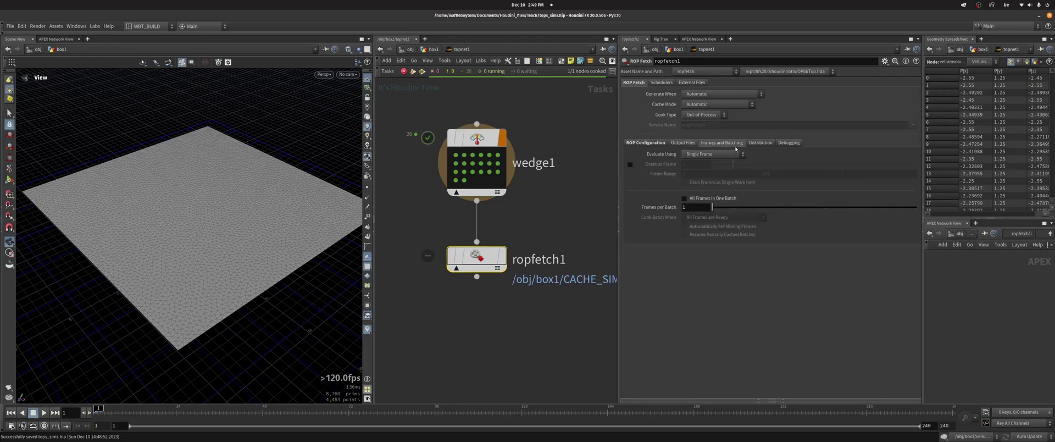
left_click(714, 154)
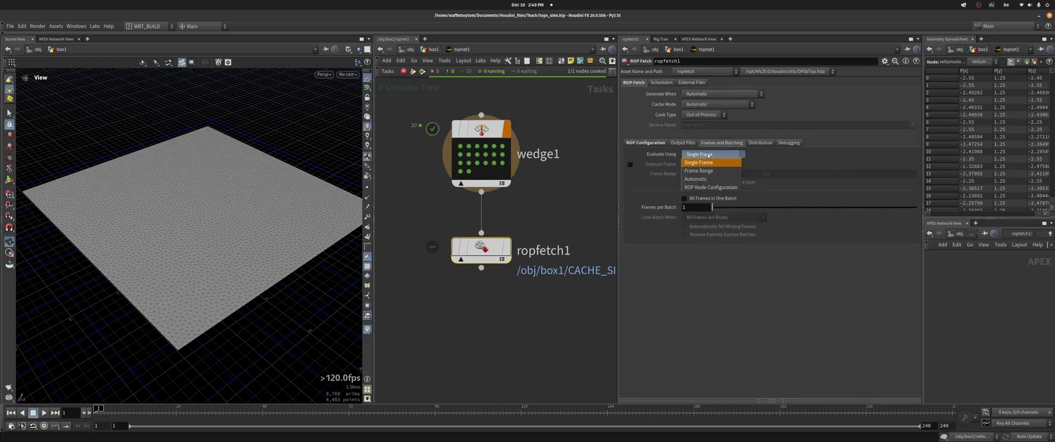
left_click(710, 171)
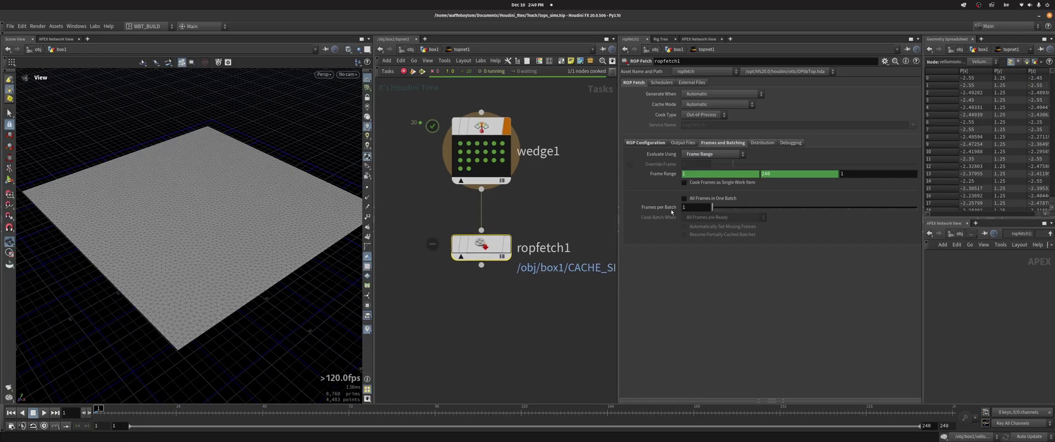
right_click(779, 174)
left_click(803, 253)
right_click(776, 173)
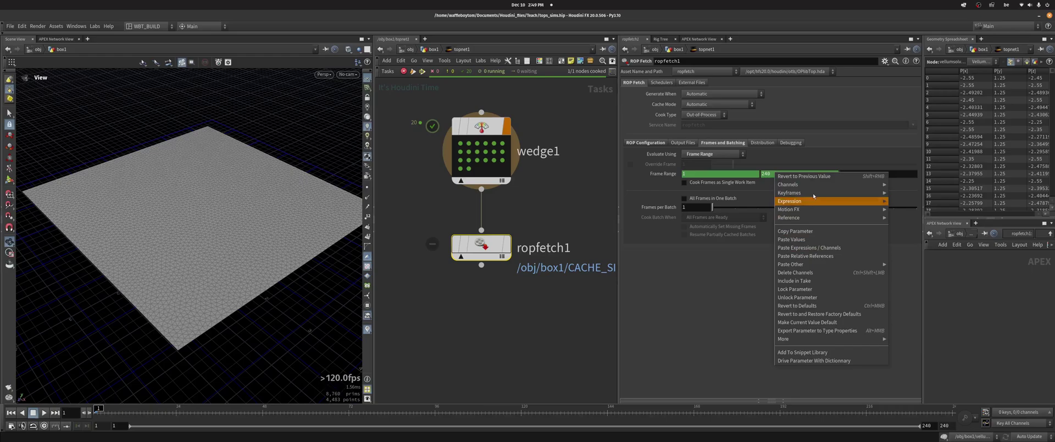
left_click(789, 175)
left_click(788, 175)
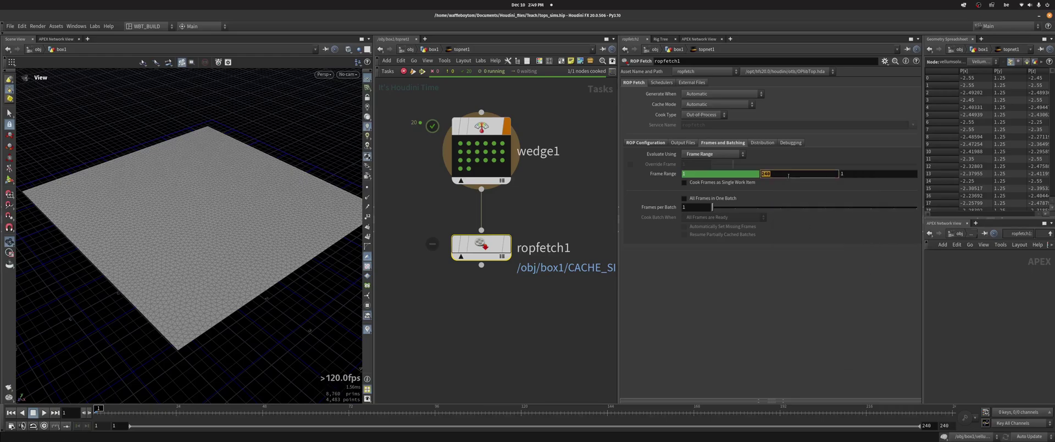
type("24")
key("Return")
Enable All Frames in One Batch on ropfetch1 and tidy the task network view
scroll(611, 224, "down", 1)
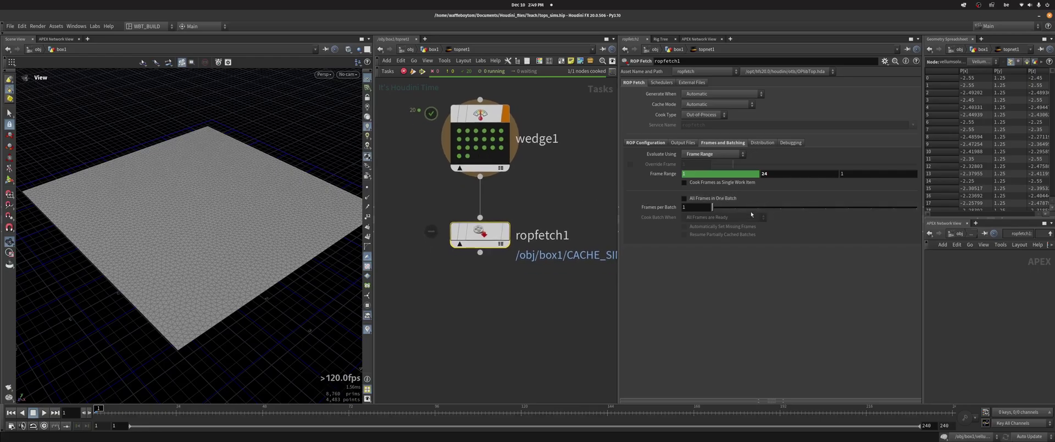
left_click(717, 200)
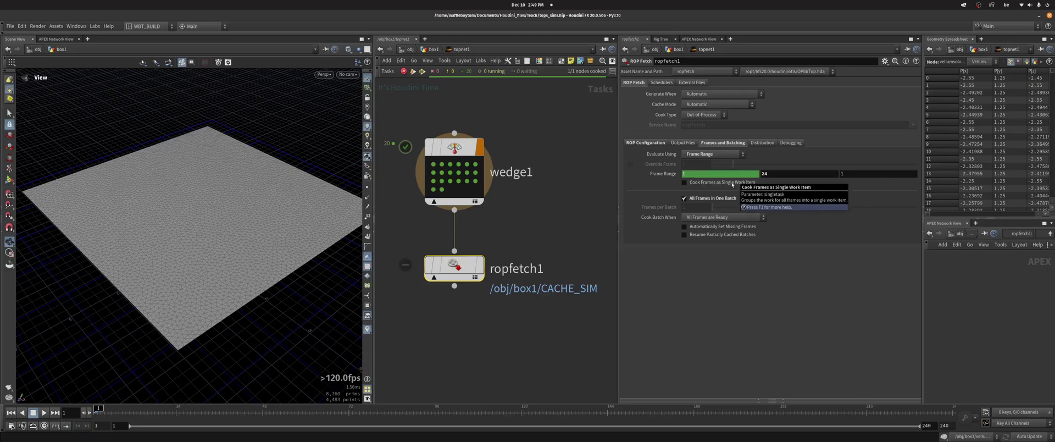
middle_click_drag(523, 211, 507, 194)
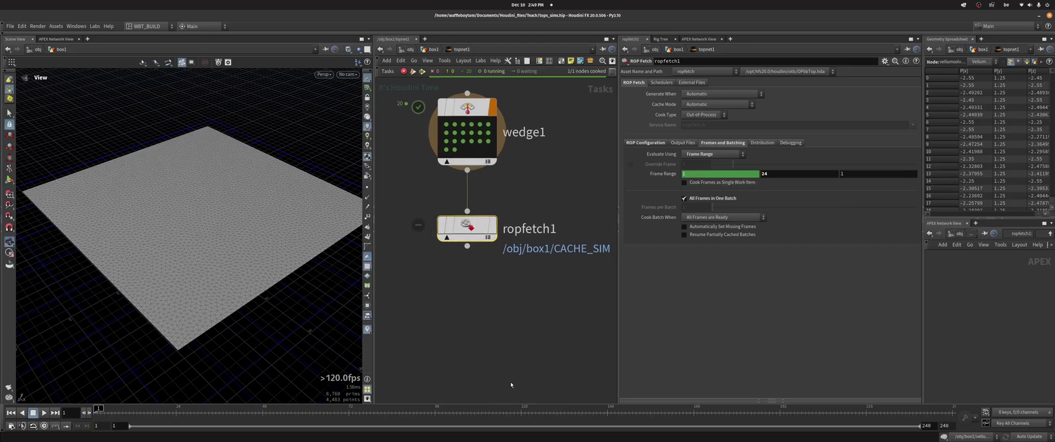
middle_click_drag(459, 298, 460, 310)
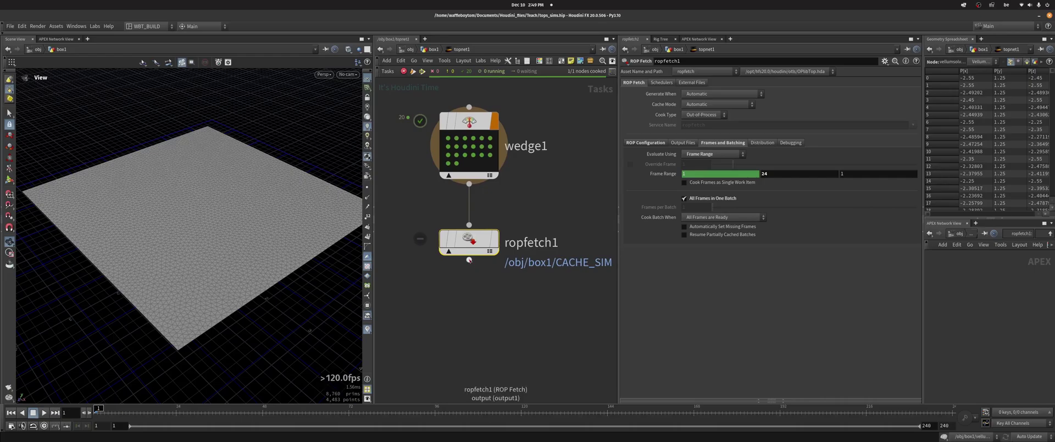
middle_click_drag(469, 258, 481, 243)
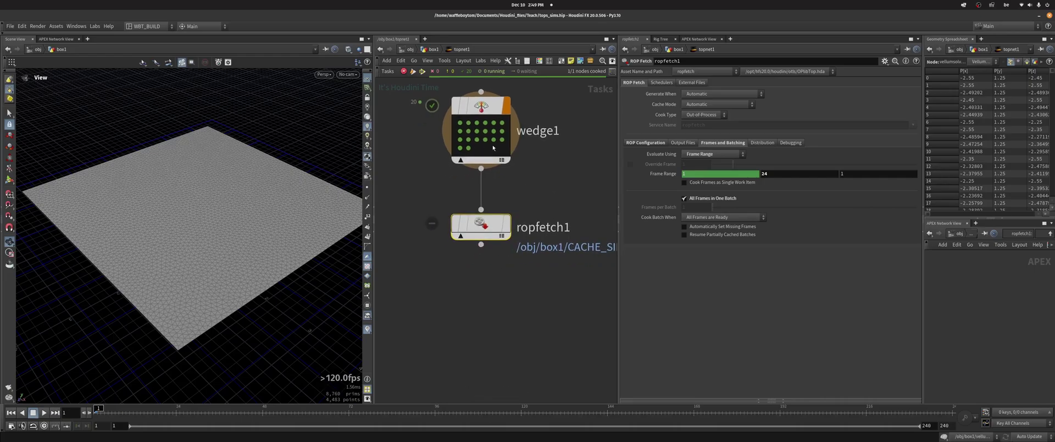
mouse_move(465, 118)
middle_click_drag(465, 118, 452, 144)
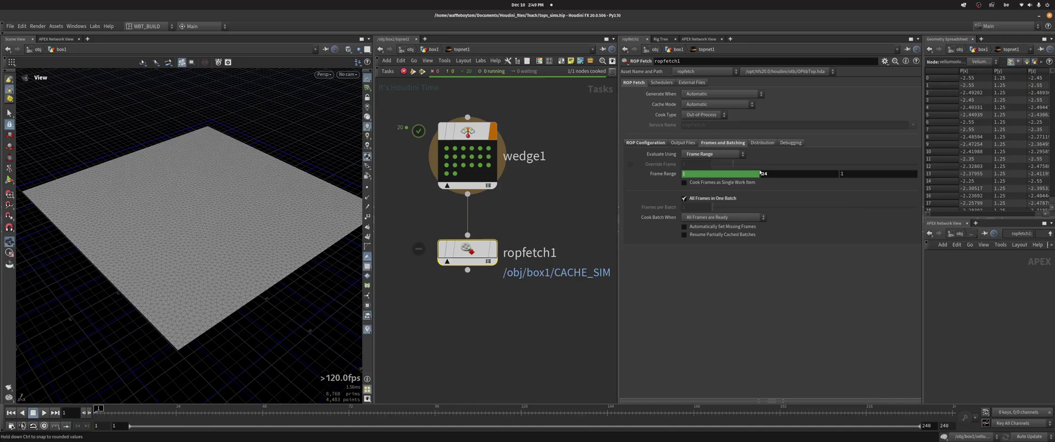
mouse_move(467, 305)
middle_mouse_down()
mouse_move(465, 277)
mouse_move(466, 304)
middle_mouse_up()
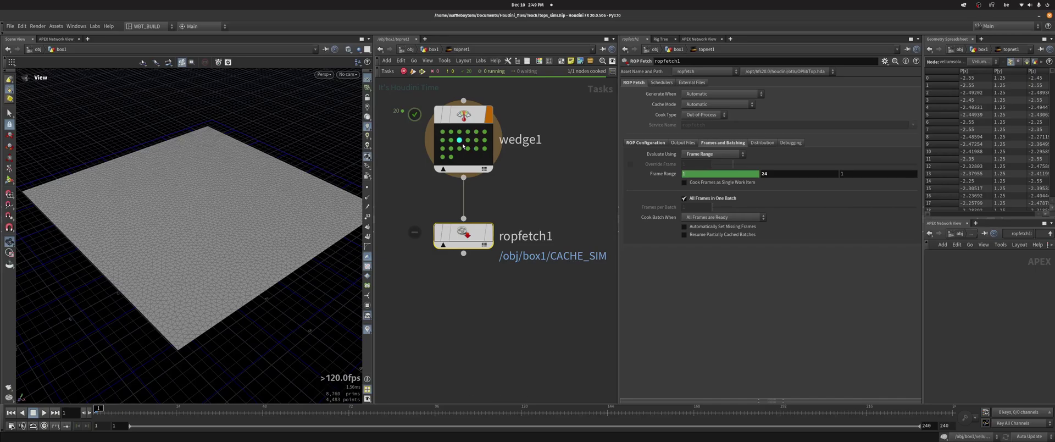
Inspect wedge1's first work item and its wedgeindex attribute, then select ropfetch1
left_click(442, 132)
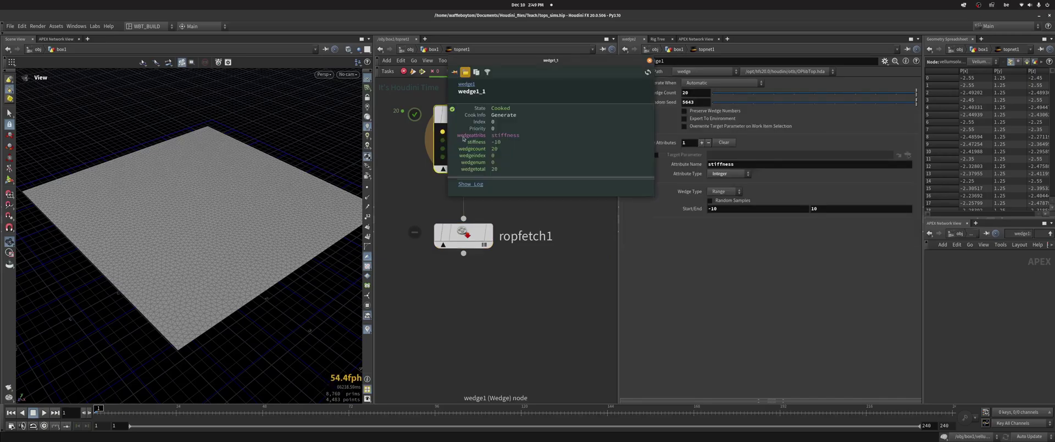
left_click_drag(466, 155, 481, 156)
left_click(463, 233)
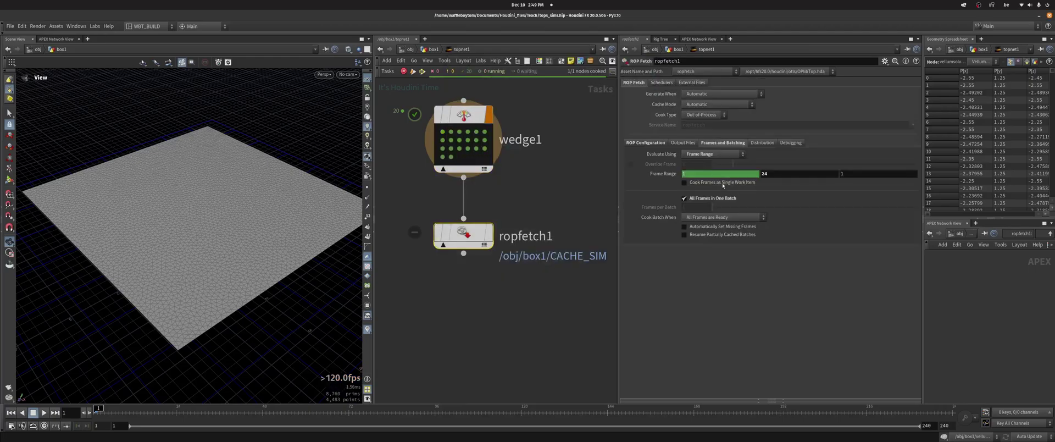
Select the localscheduler node and show its Job Parms settings
middle_click_drag(549, 93, 541, 235)
left_click(462, 158)
middle_click_drag(419, 117, 422, 50)
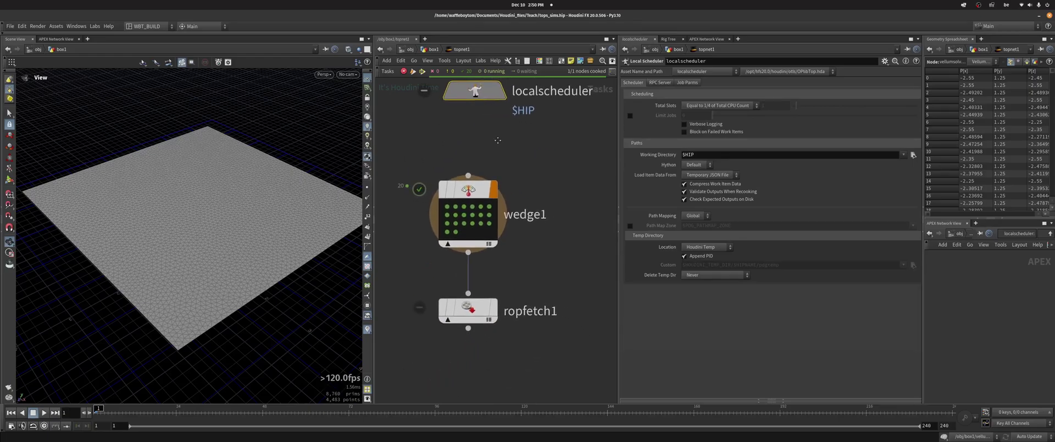
middle_click_drag(508, 124, 499, 168)
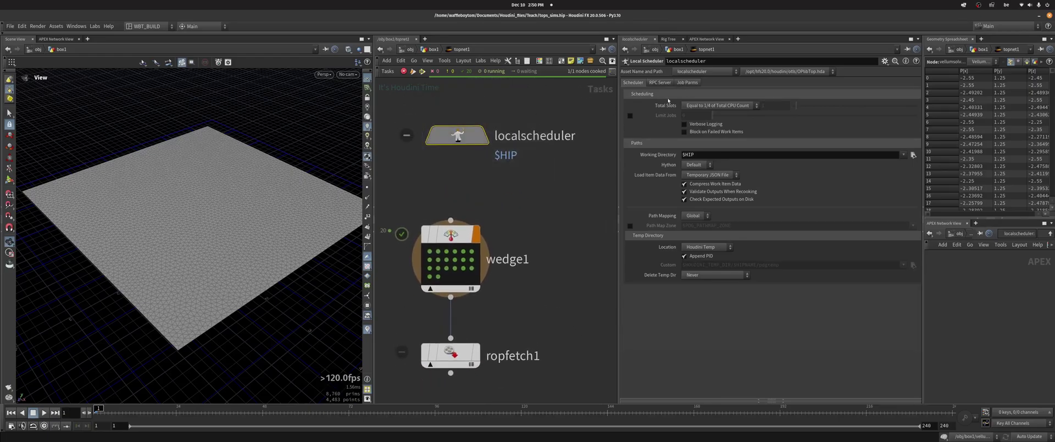
left_click(687, 83)
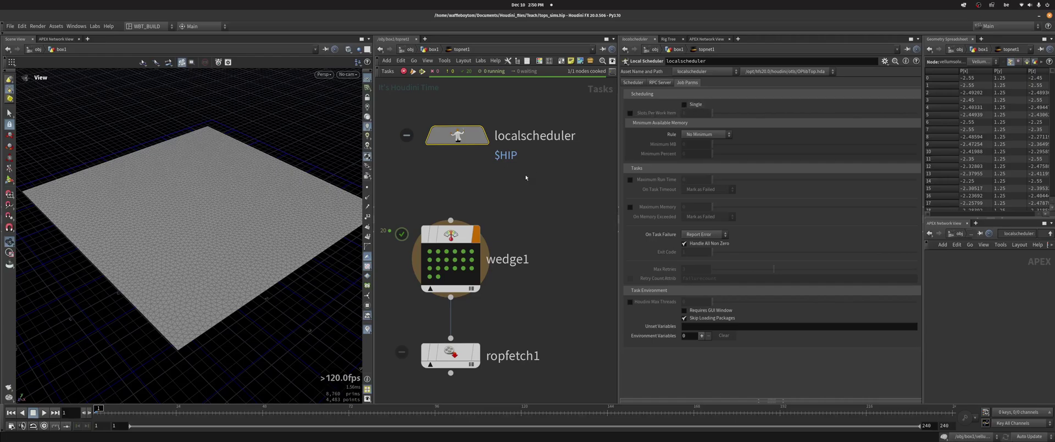
middle_click_drag(526, 177, 527, 141)
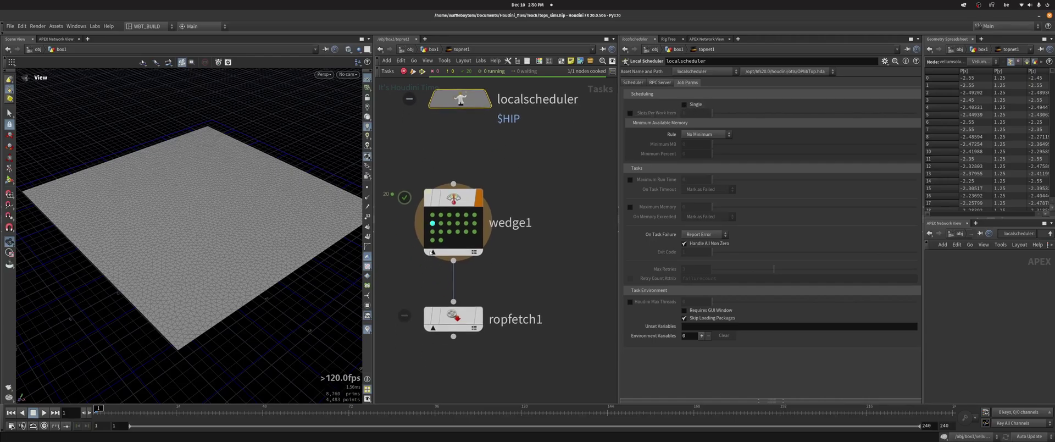
left_click(433, 217)
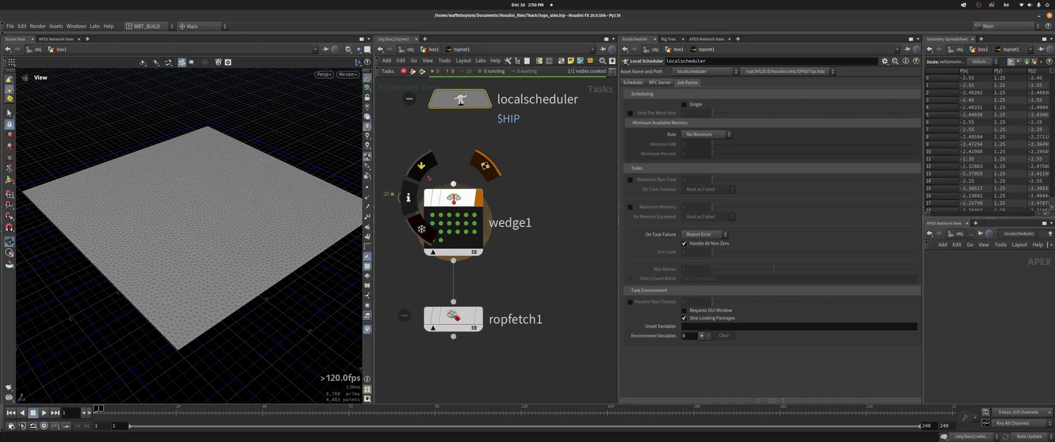
middle_click_drag(441, 240, 471, 226)
middle_click_drag(533, 148, 532, 211)
Tumble the 3D view over the cloth, review ropfetch1, and reselect localscheduler
mouse_move(230, 236)
left_mouse_down()
mouse_move(229, 210)
mouse_move(231, 236)
mouse_move(217, 238)
mouse_move(214, 255)
mouse_move(220, 248)
left_mouse_up()
middle_click_drag(448, 234, 428, 167)
middle_click_drag(535, 226, 523, 238)
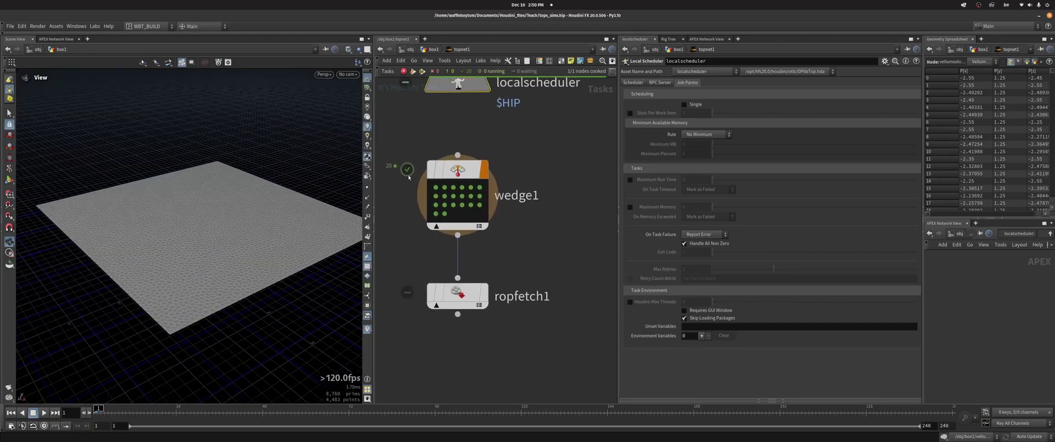
mouse_move(200, 216)
left_mouse_down()
mouse_move(214, 227)
mouse_move(195, 216)
mouse_move(238, 210)
mouse_move(224, 184)
mouse_move(242, 219)
mouse_move(212, 193)
mouse_move(246, 204)
mouse_move(247, 241)
left_mouse_up()
left_click_drag(407, 252, 556, 328)
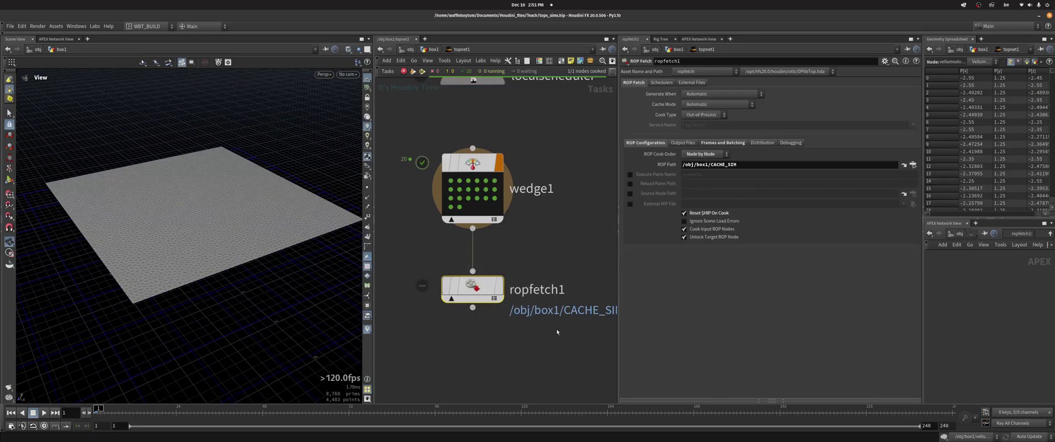
left_click_drag(574, 240, 520, 201)
middle_click_drag(519, 201, 510, 285)
left_click(464, 159)
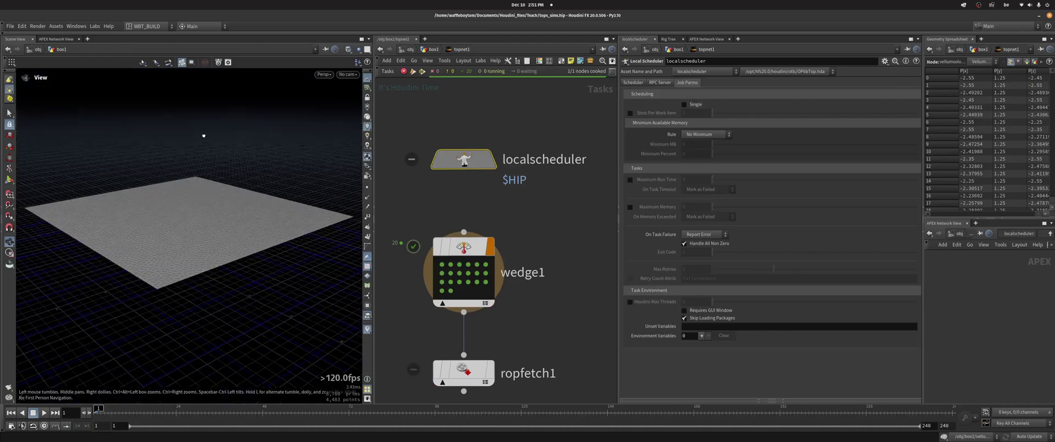
Tilt the 3D view to look down on the cloth plane, then select wedge1
left_click_drag(203, 134, 199, 178)
mouse_move(242, 275)
left_mouse_down()
mouse_move(245, 296)
mouse_move(231, 265)
left_mouse_up()
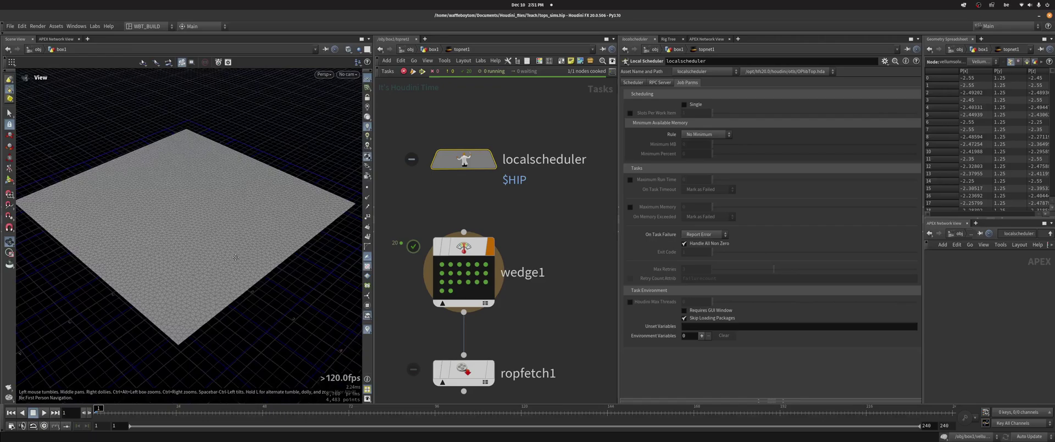
left_click_drag(236, 257, 230, 256)
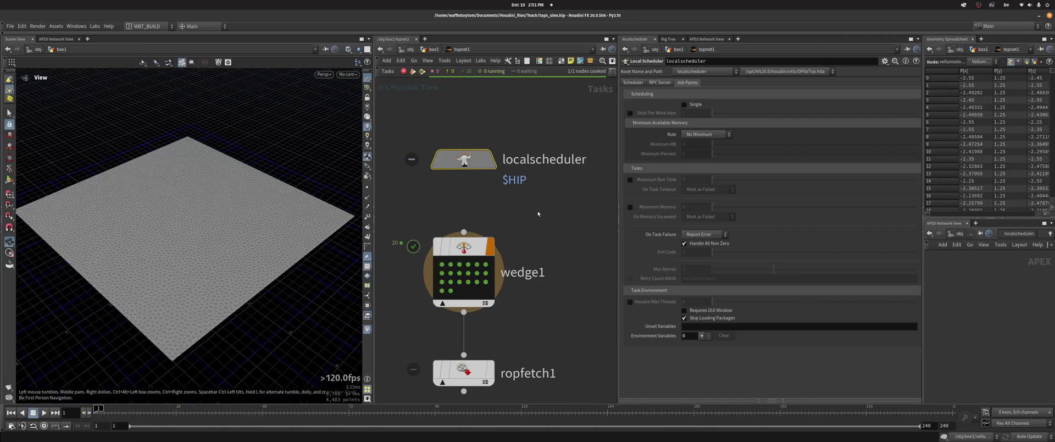
middle_click_drag(457, 204, 469, 161)
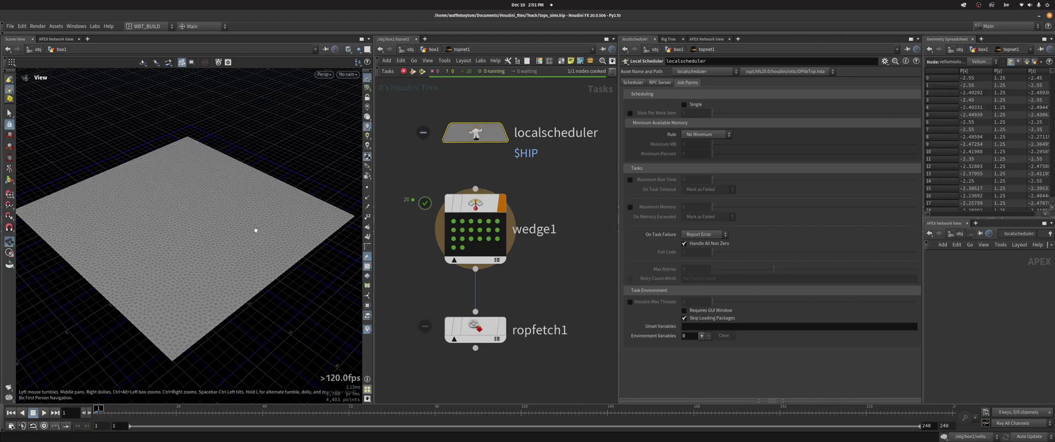
mouse_move(231, 226)
left_mouse_down()
mouse_move(207, 179)
mouse_move(225, 227)
left_mouse_up()
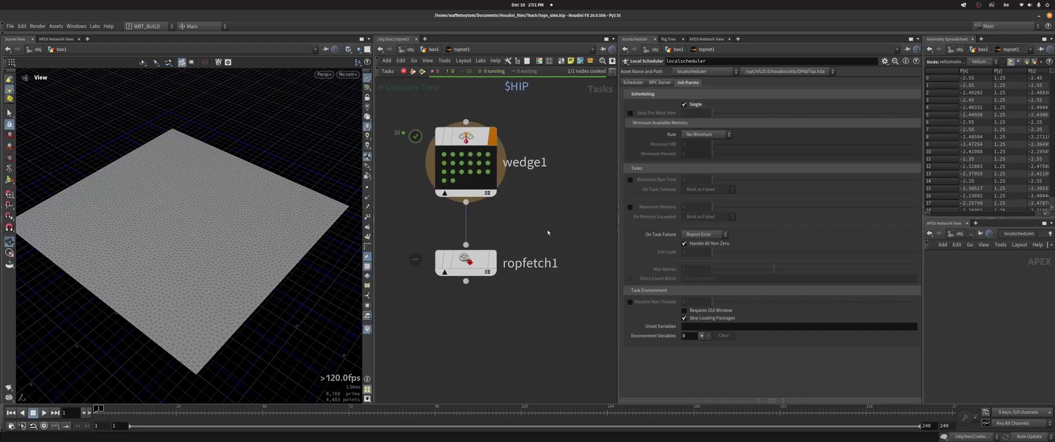
left_click(472, 220)
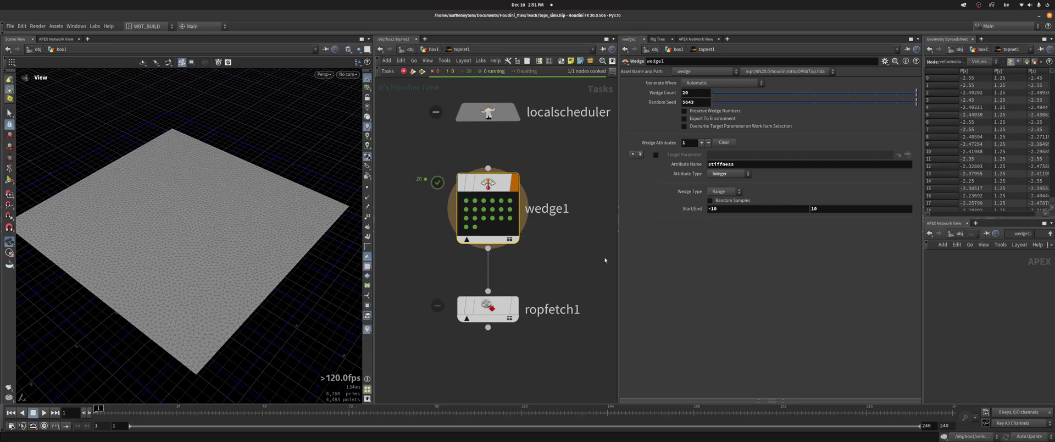
Insert a Filter by Range node between wedge1 and ropfetch1
left_click_drag(469, 259, 469, 317)
key("Tab")
type("f")
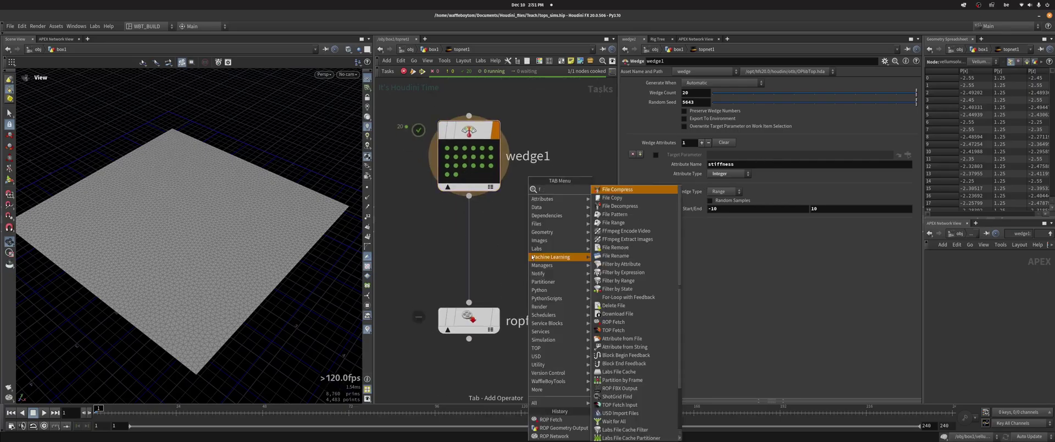
type("ilte")
key("Down")
key("Down")
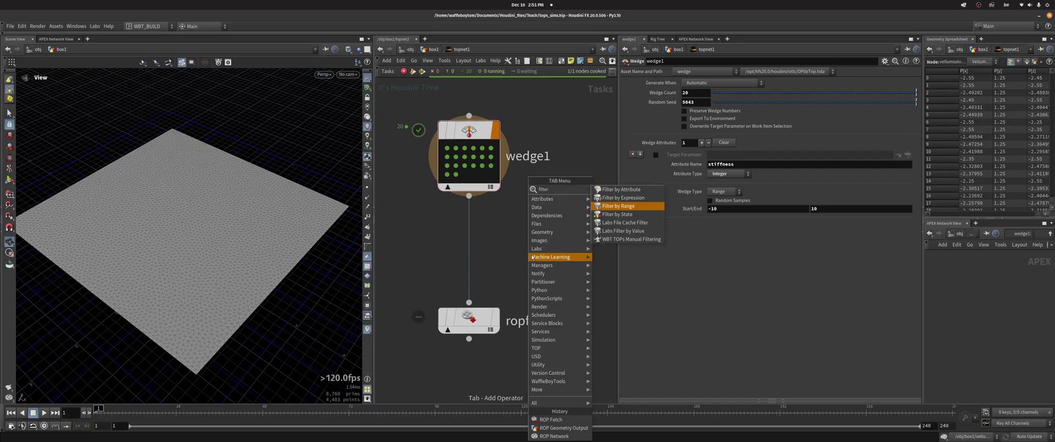
key("Return")
left_click(469, 245)
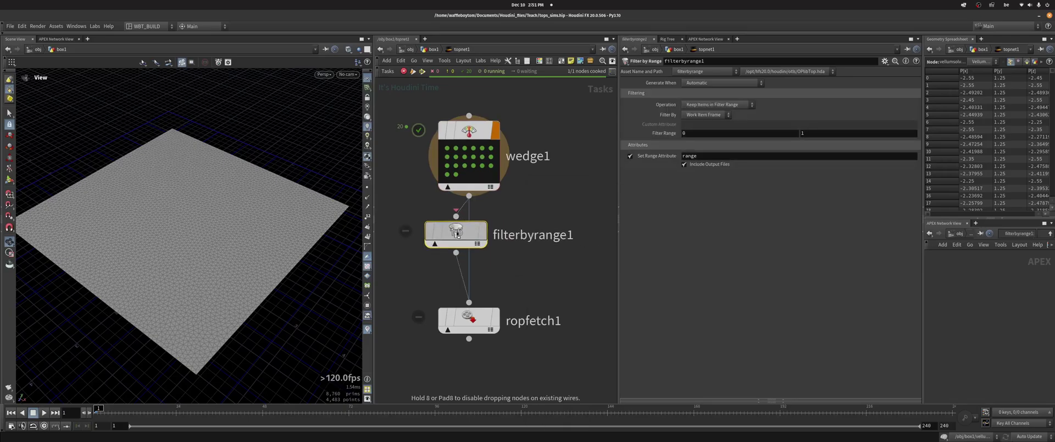
Make filterbyrange1 filter by the custom attribute wedgeindex and generate its work items
left_click(702, 115)
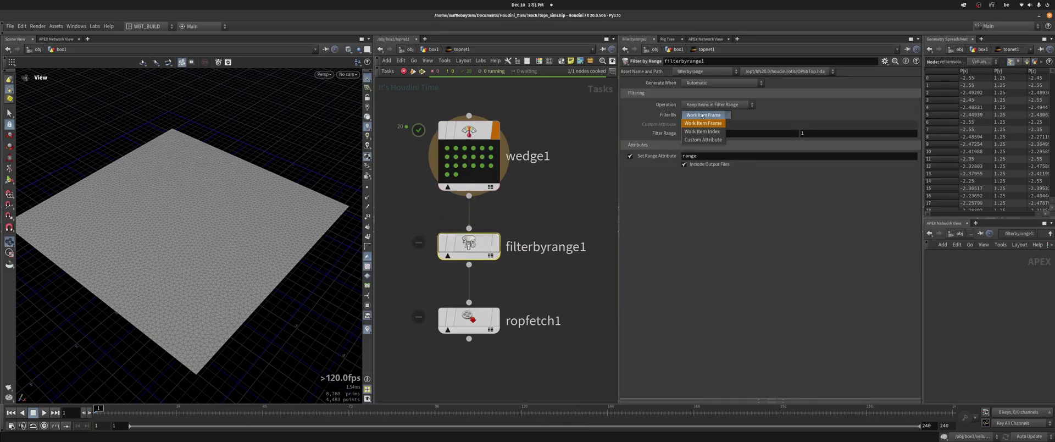
left_click(702, 132)
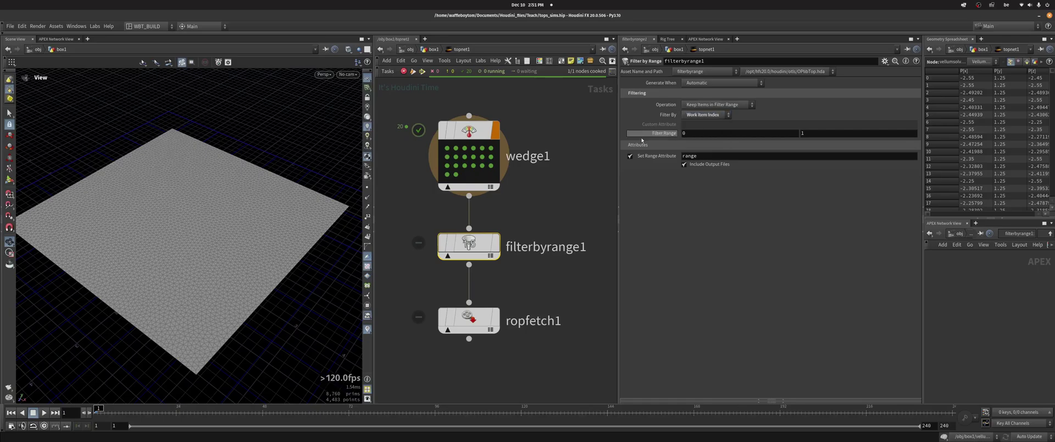
left_click(707, 115)
left_click(700, 125)
left_click(701, 125)
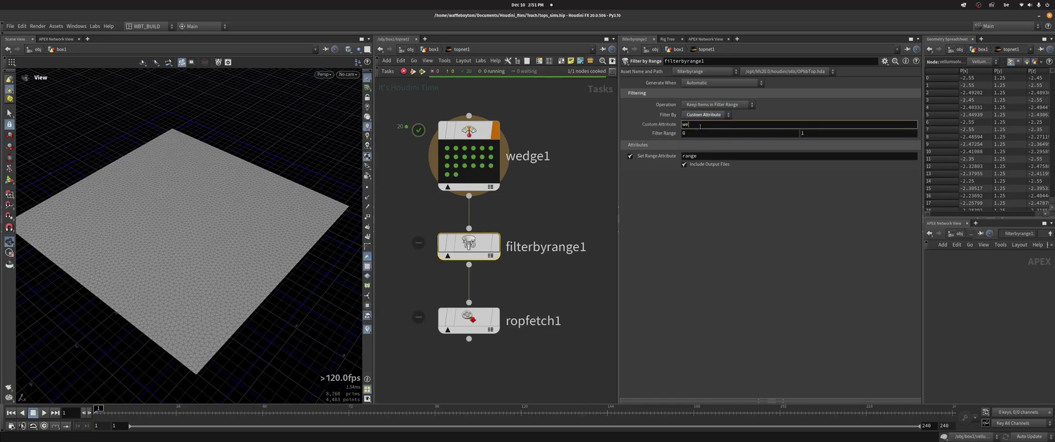
type("wedgeindex")
key("Return")
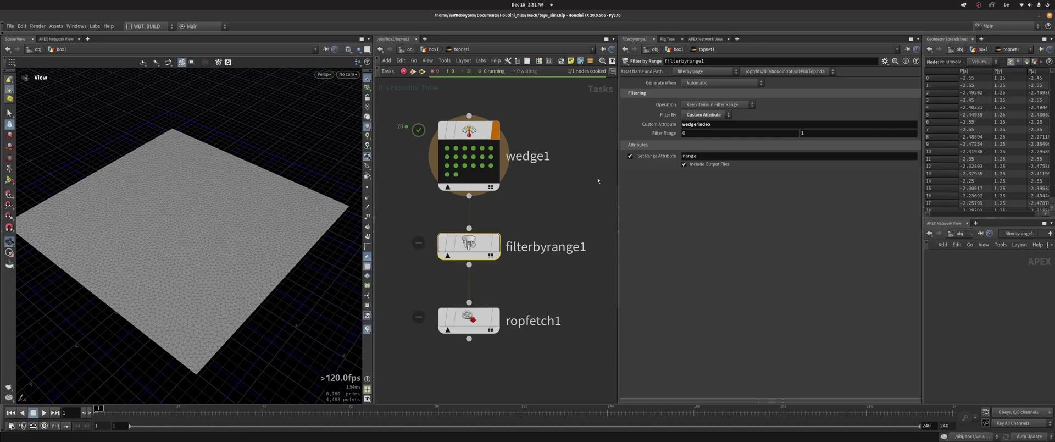
middle_click_drag(559, 212, 554, 186)
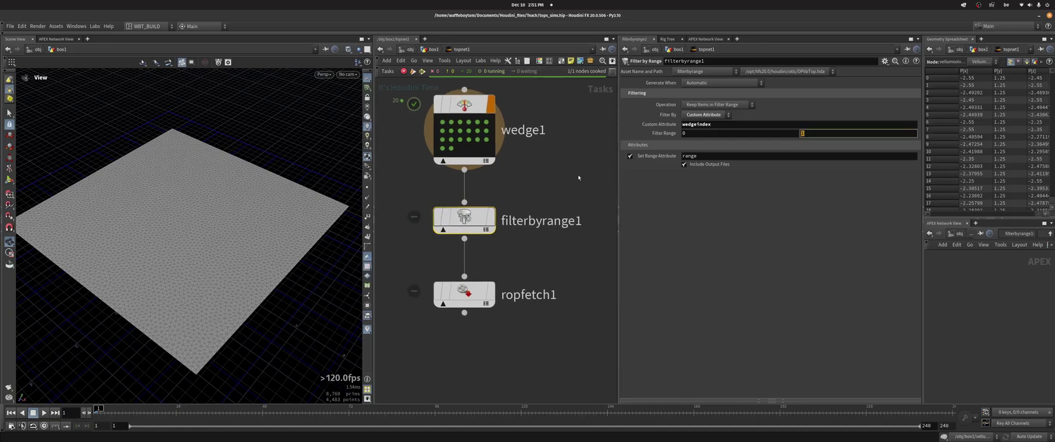
right_click(461, 213)
left_click(494, 237)
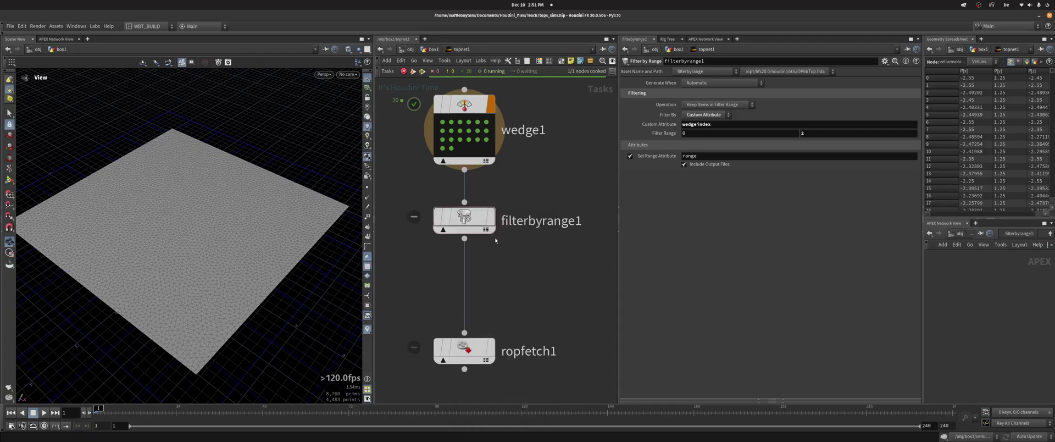
Inspect filterbyrange1's first through third filtered work items
middle_click_drag(515, 275, 521, 310)
left_click(449, 269)
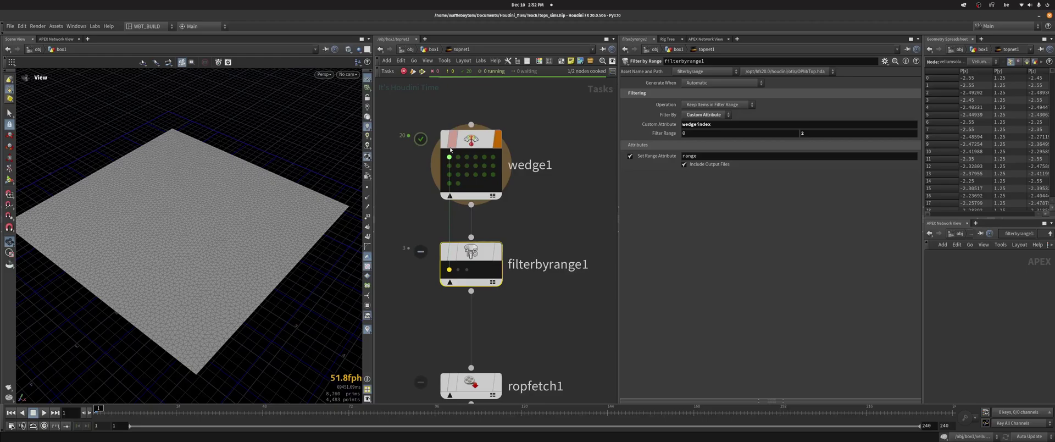
key("Right")
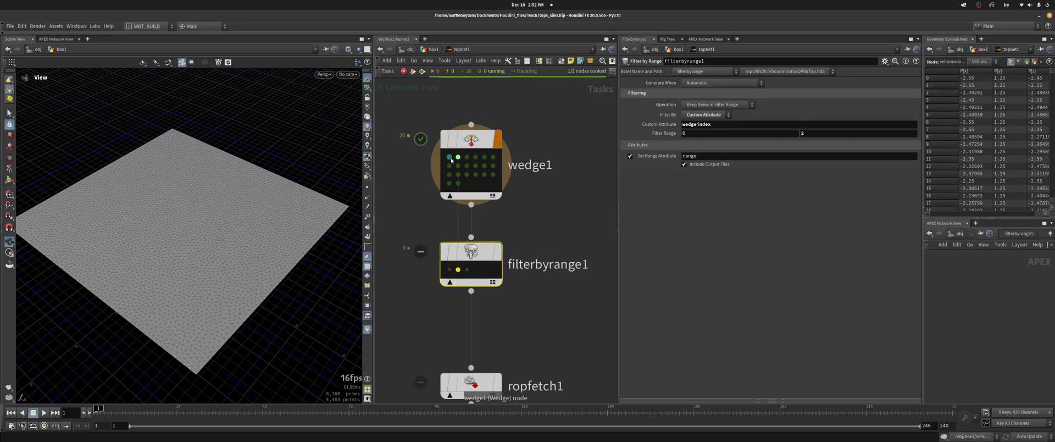
left_click(467, 270)
middle_click_drag(545, 328, 529, 282)
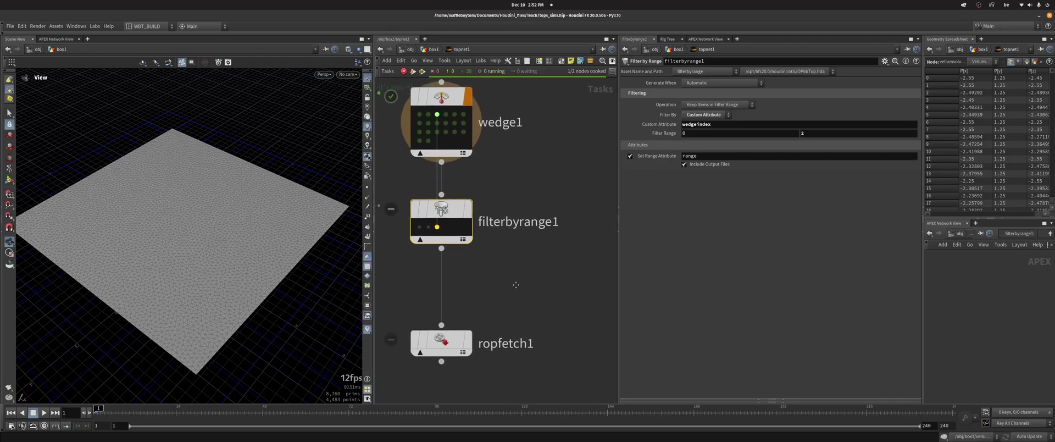
Move ropfetch1 lower, inspect wedge1's first and third work items, and shift filterbyrange1 aside
left_click_drag(452, 337, 451, 376)
middle_click_drag(495, 155, 503, 217)
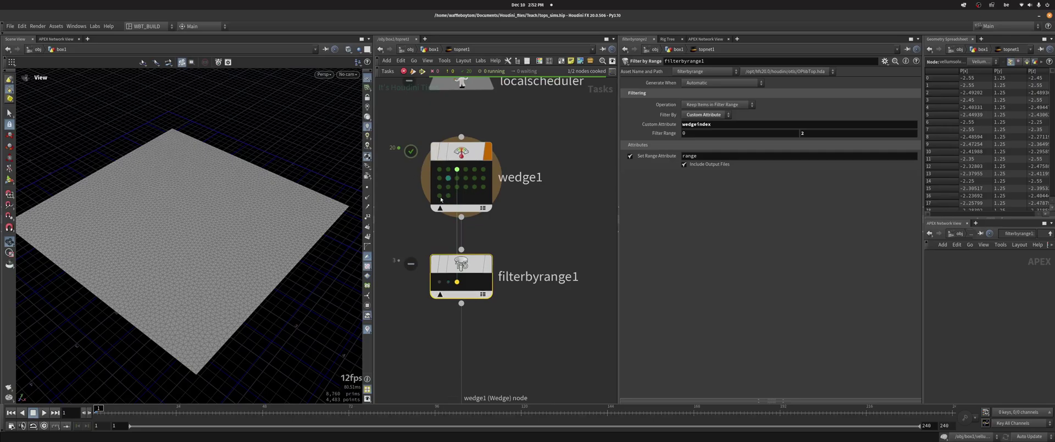
left_click(439, 169)
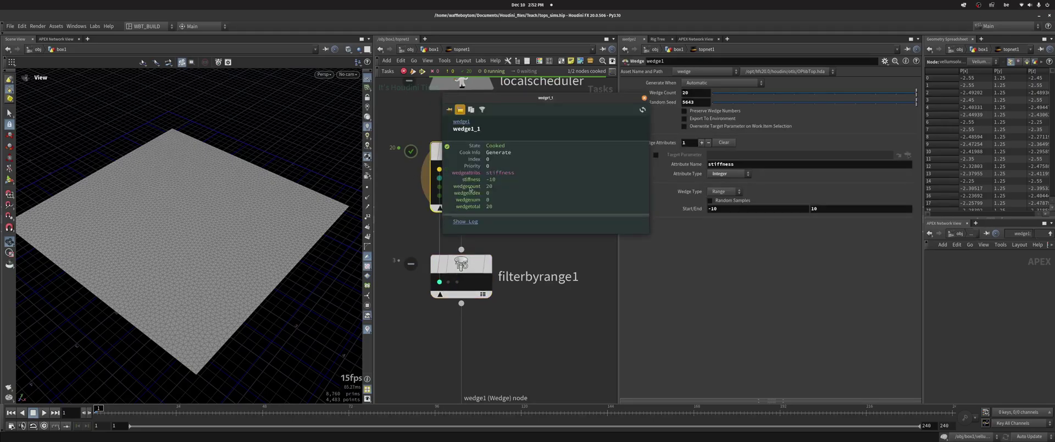
left_click(457, 169)
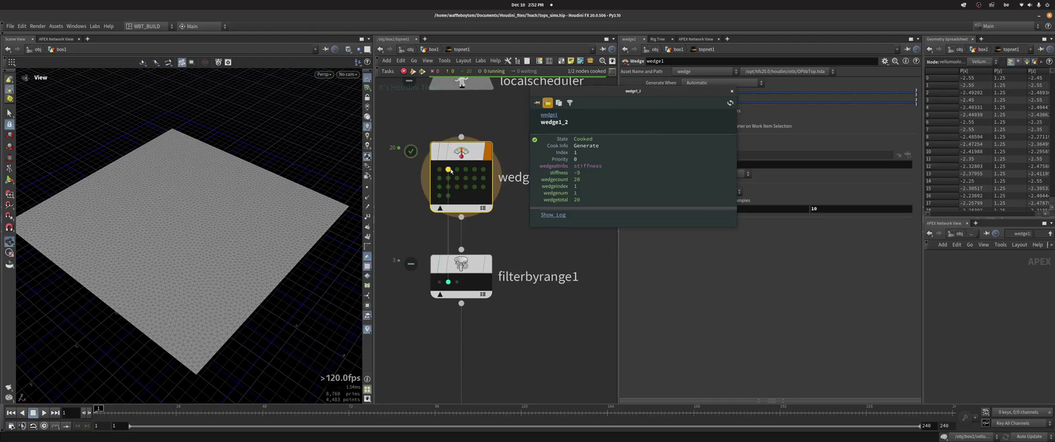
middle_click_drag(574, 352, 560, 274)
middle_click_drag(505, 154, 508, 210)
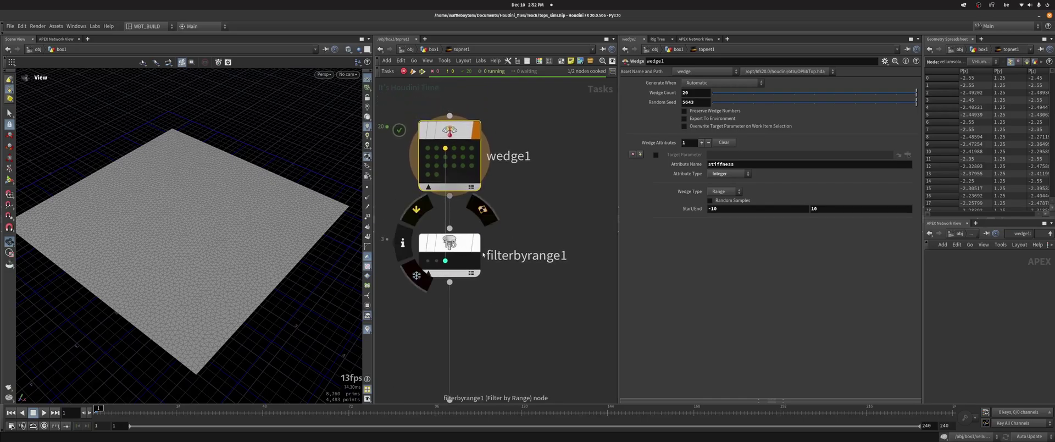
middle_click_drag(482, 183, 499, 137)
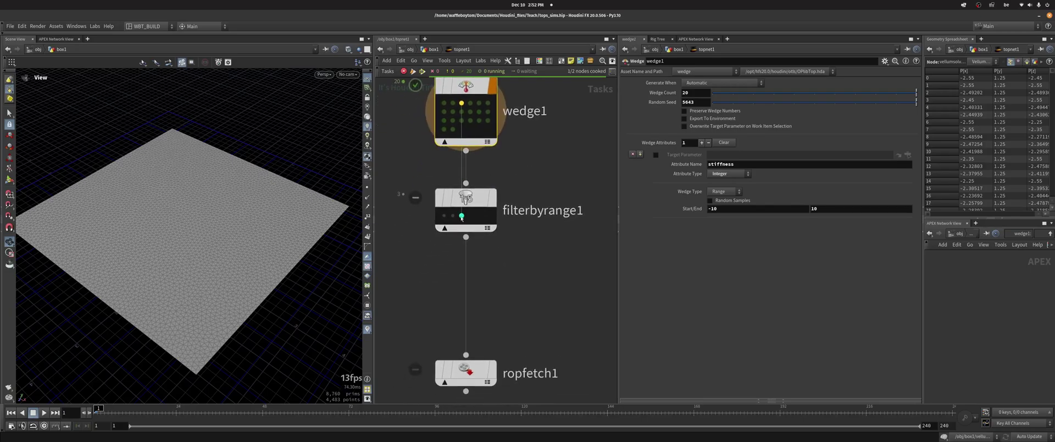
left_click_drag(466, 208, 545, 208)
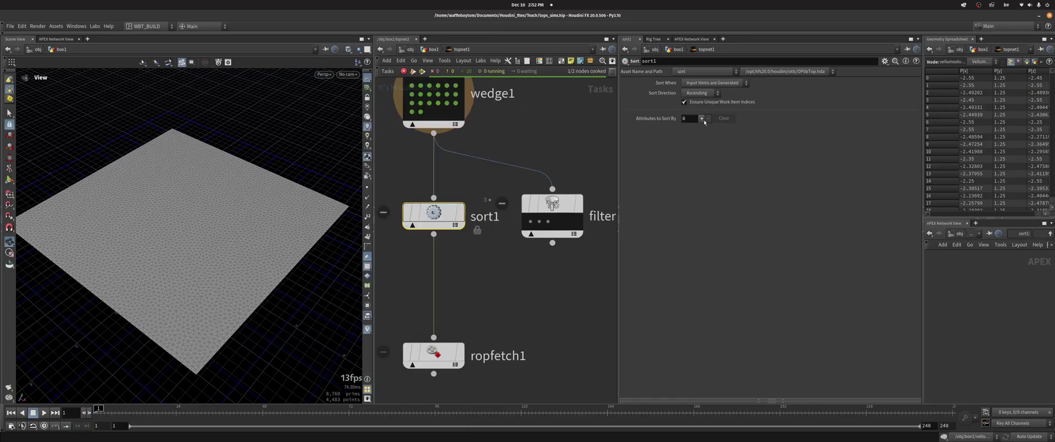
Add one sort attribute to sort1, type Float, named rand
left_click(702, 119)
key("l")
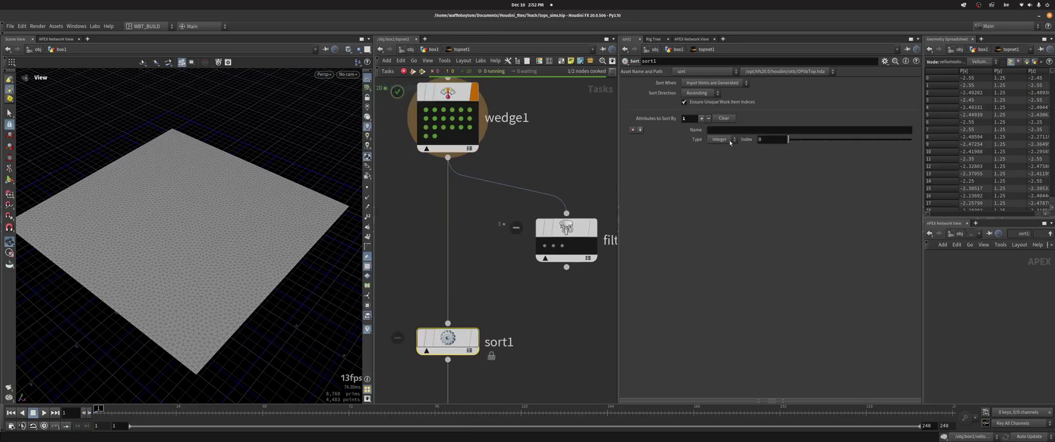
left_click(731, 140)
left_click(719, 149)
left_click(734, 132)
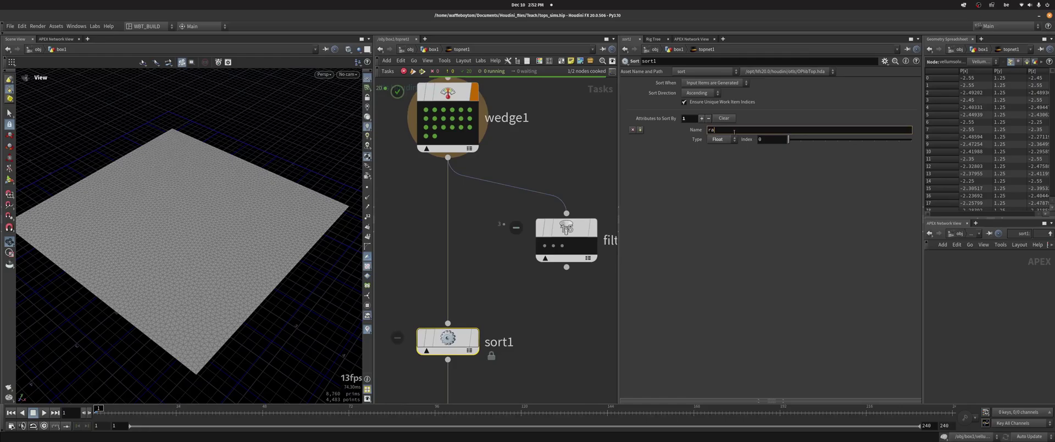
key("Return")
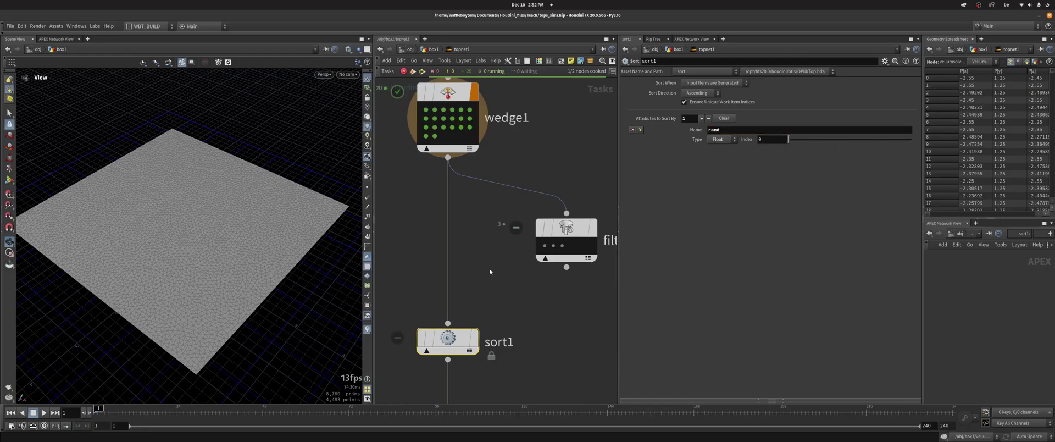
key("Tab")
mouse_move(506, 233)
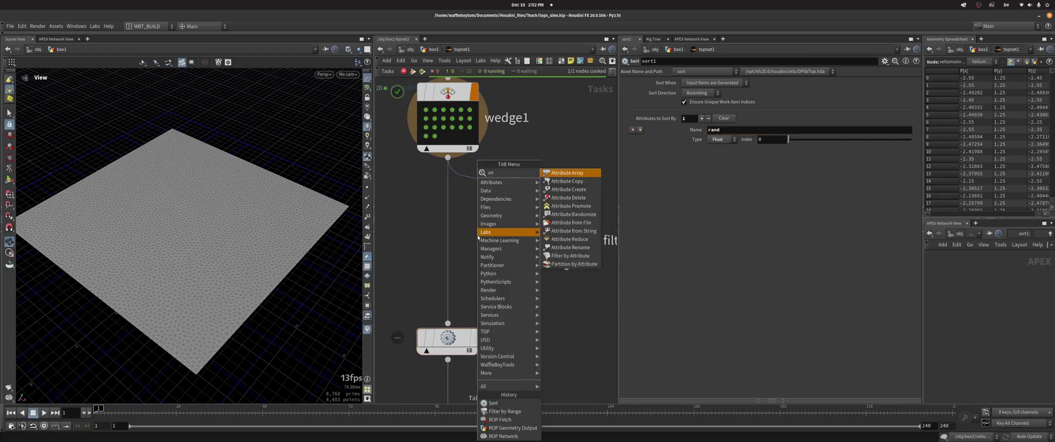
left_click(565, 171)
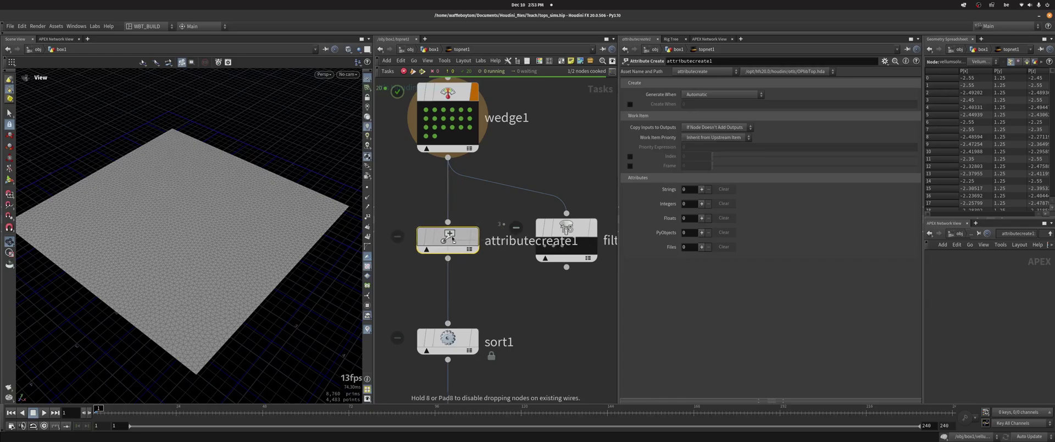
left_click(448, 238)
mouse_move(574, 237)
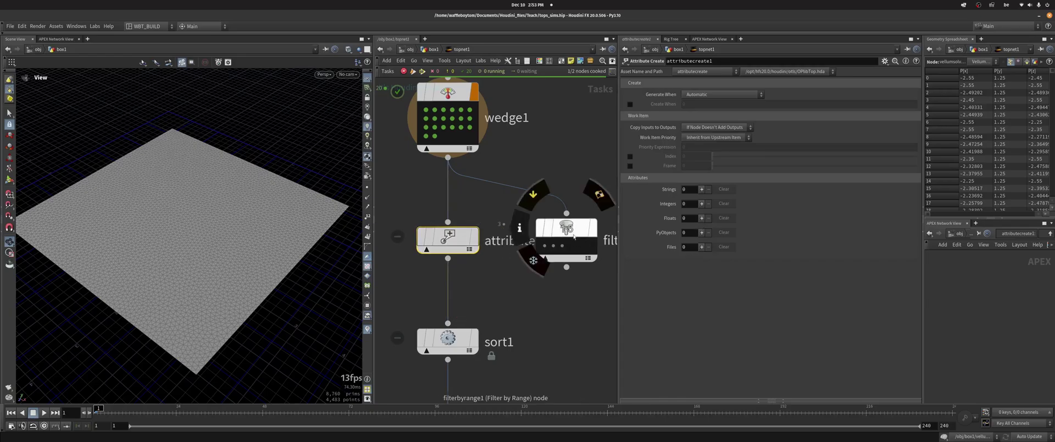
left_click(700, 219)
type("ran")
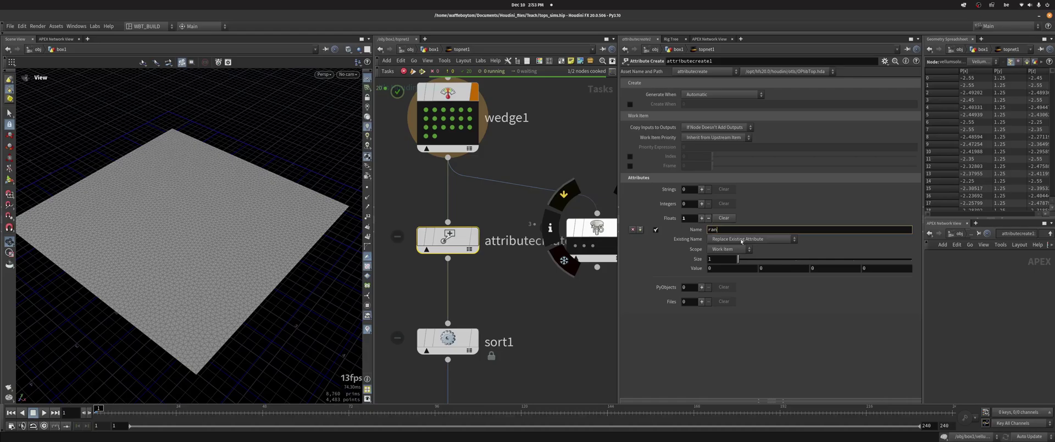
type("d")
key("Return")
type("r")
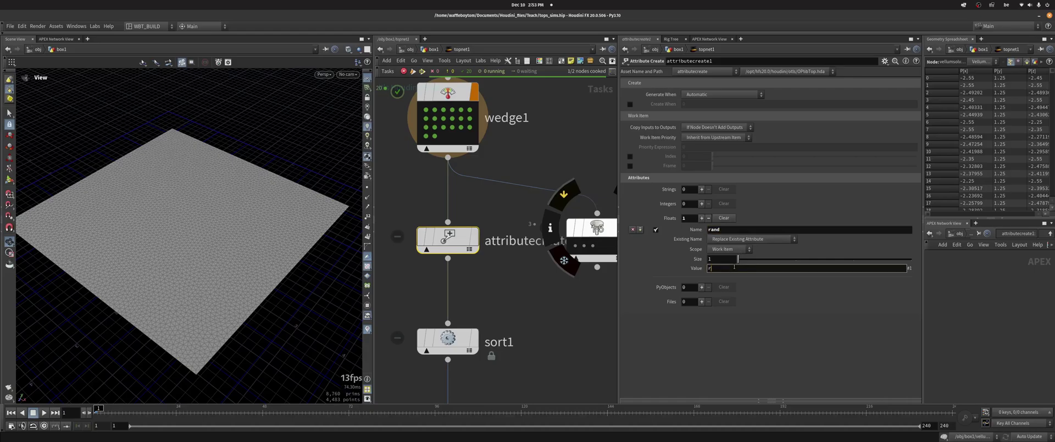
type("and(P")
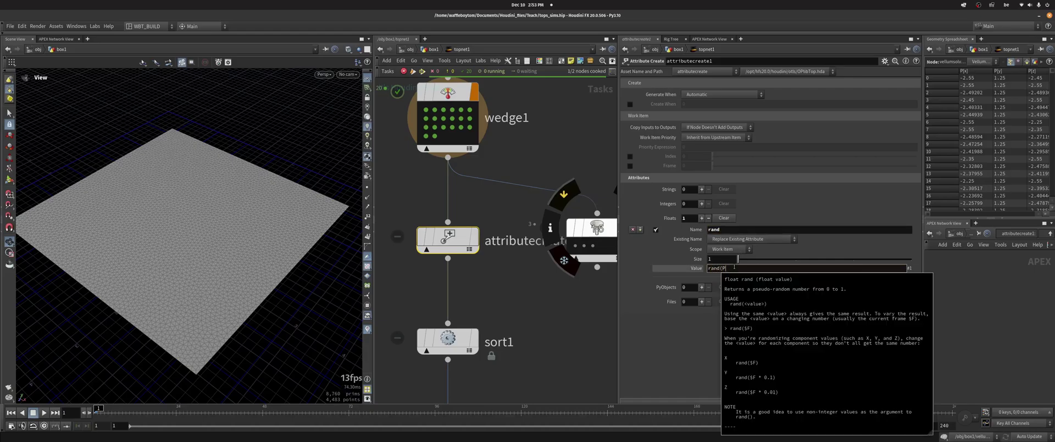
type("0")
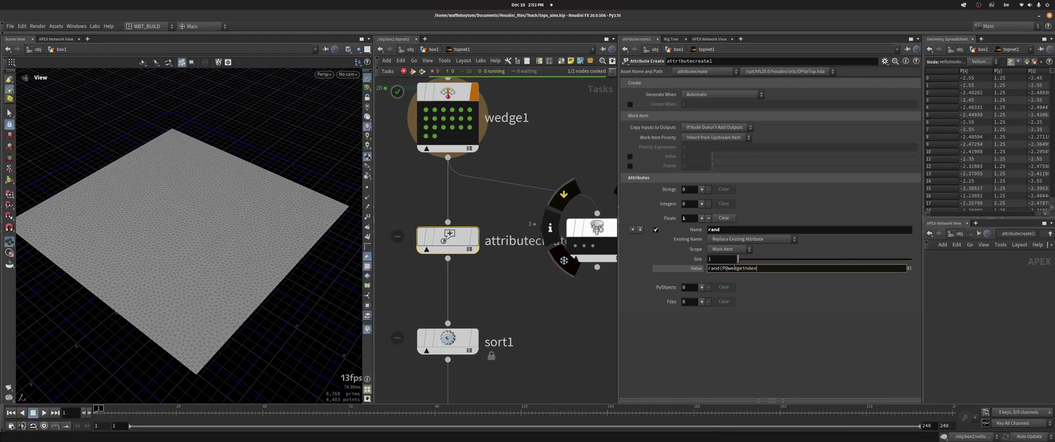
key("Return")
Cook attributecreate1 and inspect several work items' rand values
right_click(448, 242)
key("Escape")
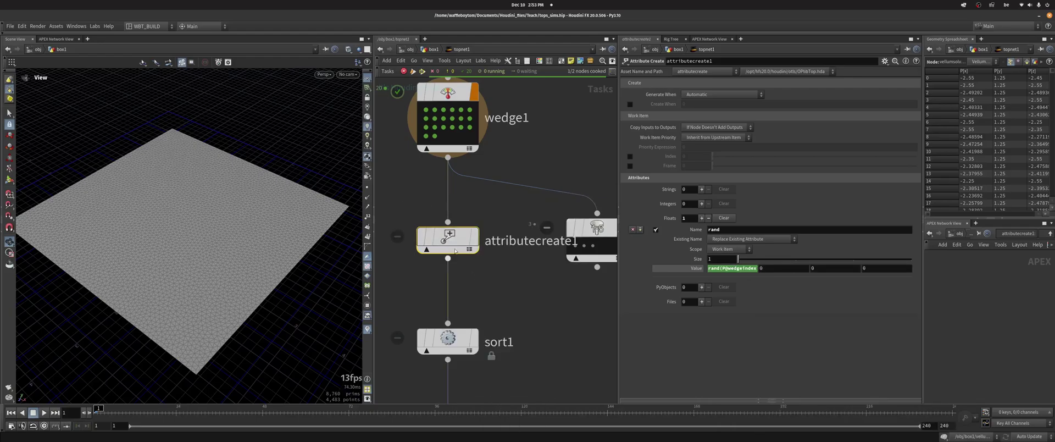
right_click(448, 242)
left_click(464, 262)
middle_click_drag(446, 274, 459, 196)
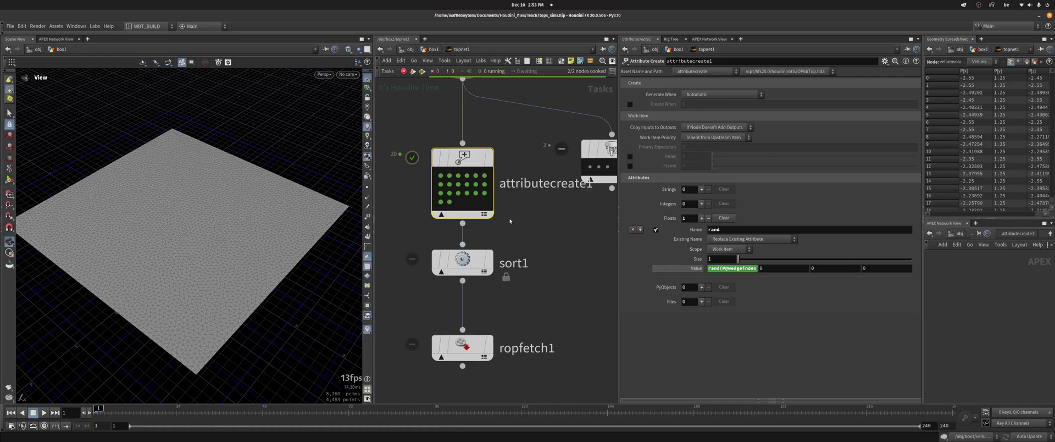
left_click(458, 194)
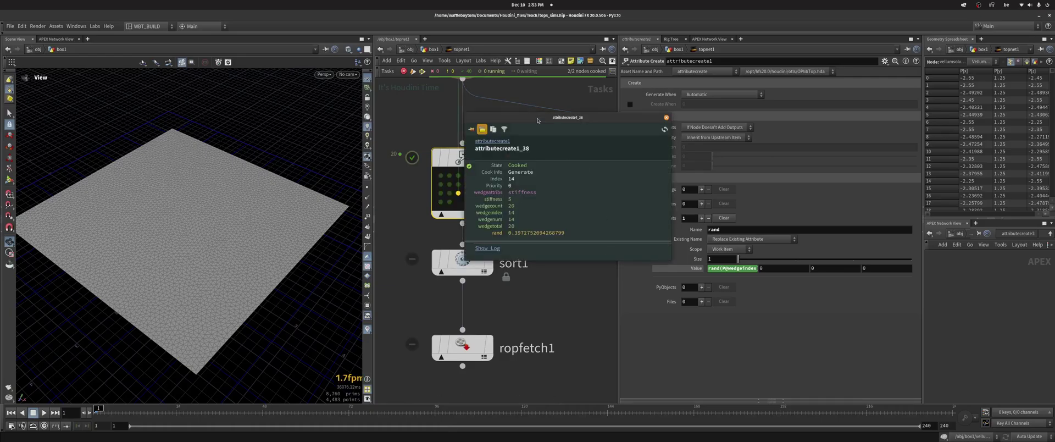
left_click(441, 176)
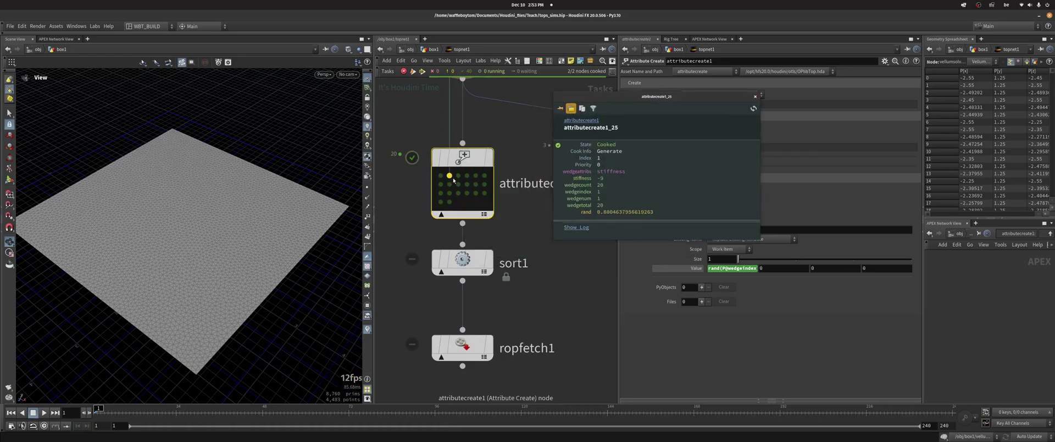
left_click(476, 193)
key("Left")
key("Left")
key("Left")
key("Left")
Close the work item info and cook sort1's work items
left_click(754, 99)
scroll(418, 165, "down", 2)
left_click(446, 212)
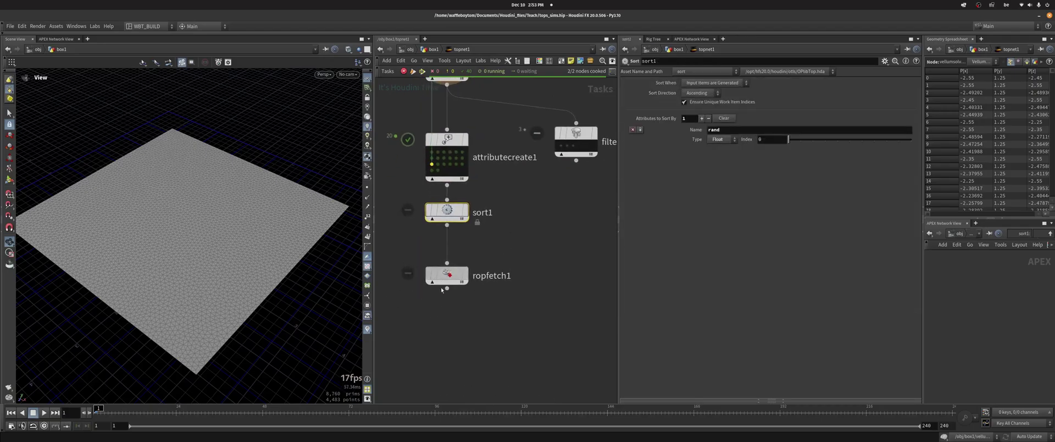
left_click_drag(441, 282, 442, 300)
right_click(447, 208)
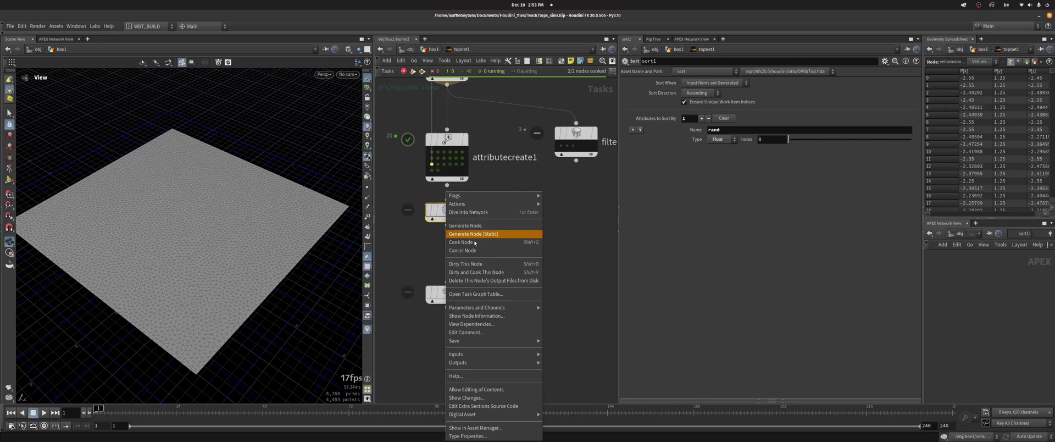
left_click(484, 244)
Insert a Filter by Range node on the wire between sort1 and ropfetch1
scroll(434, 220, "up", 2)
middle_click_drag(432, 222, 434, 302)
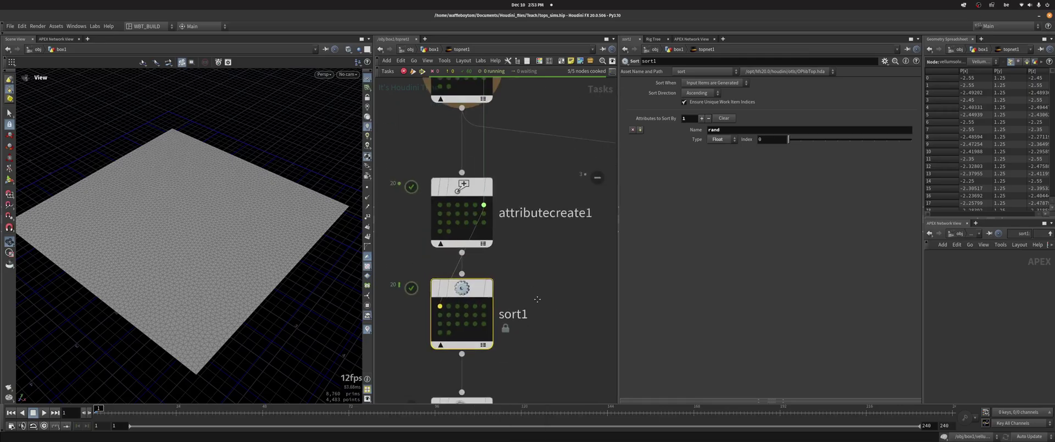
scroll(484, 231, "down", 2)
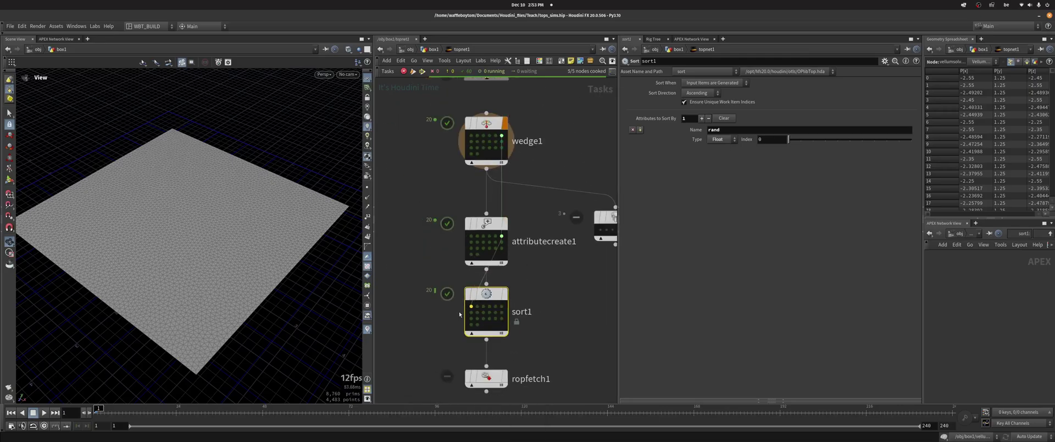
middle_click_drag(545, 318, 499, 218)
left_click_drag(440, 278, 445, 326)
left_click_drag(567, 117, 441, 263)
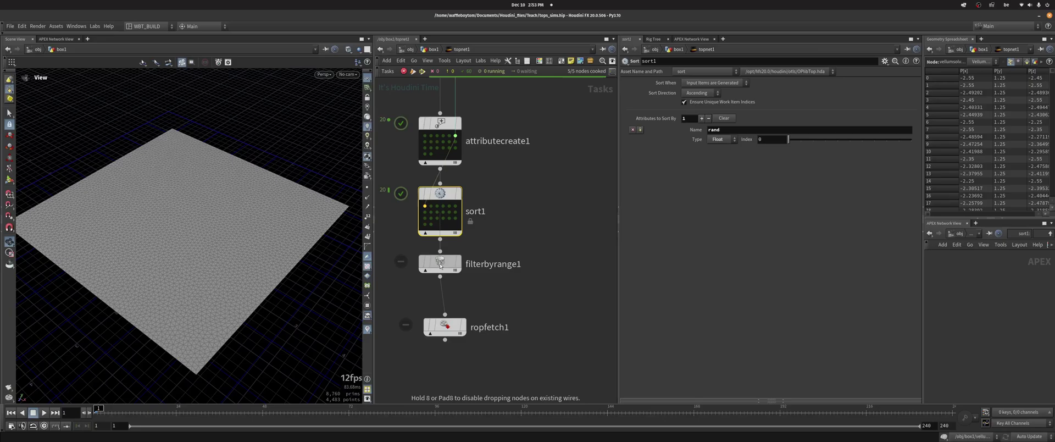
Set filterbyrange1 to filter by Work Item Index, range 0 to 2, with ropfetch1 placed below it
left_click(703, 116)
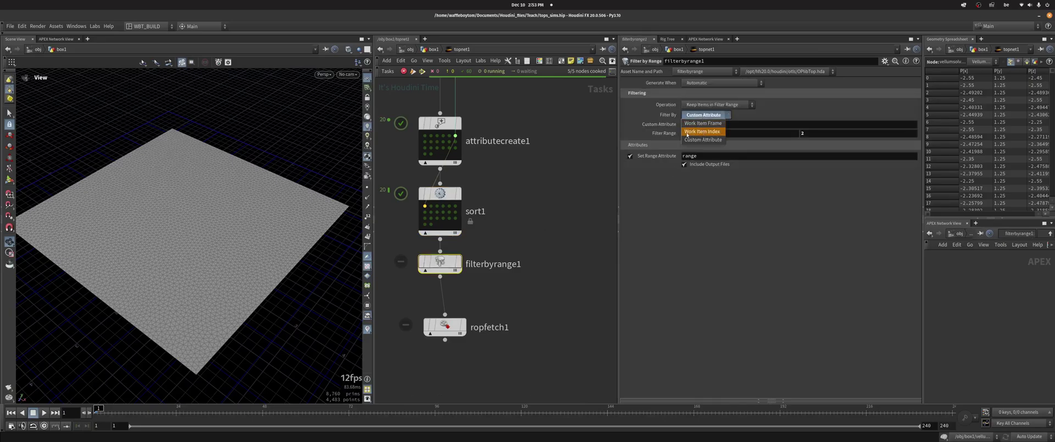
left_click(705, 132)
scroll(437, 214, "up", 2)
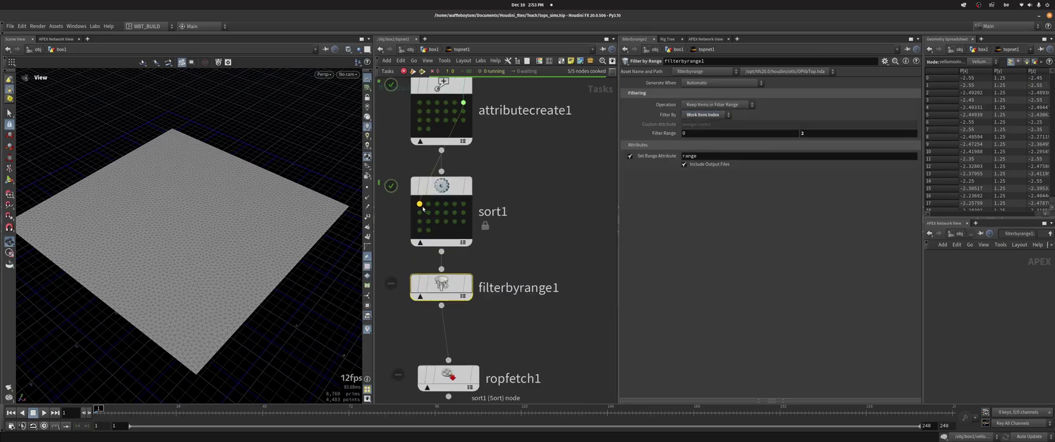
left_click(426, 206)
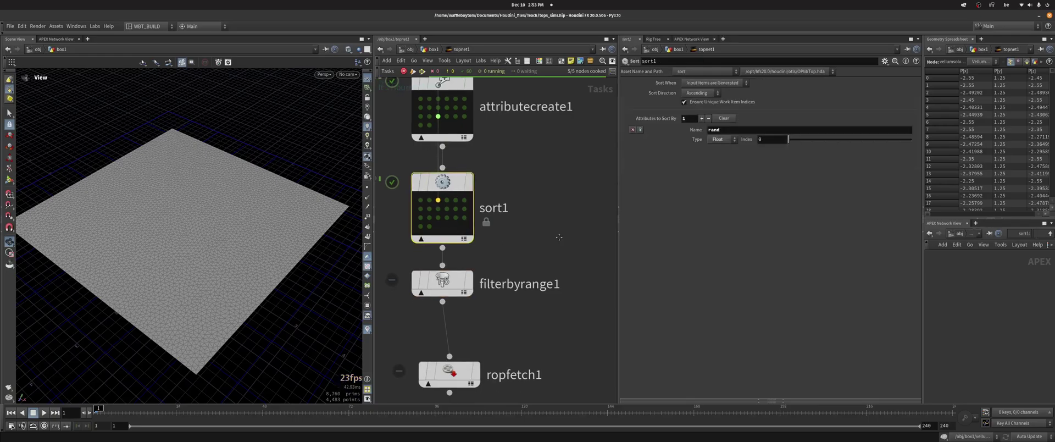
middle_click_drag(426, 206, 441, 131)
left_click_drag(467, 299, 459, 334)
Cook filterbyrange1 so only three sorted work items pass to ropfetch1
right_click(448, 212)
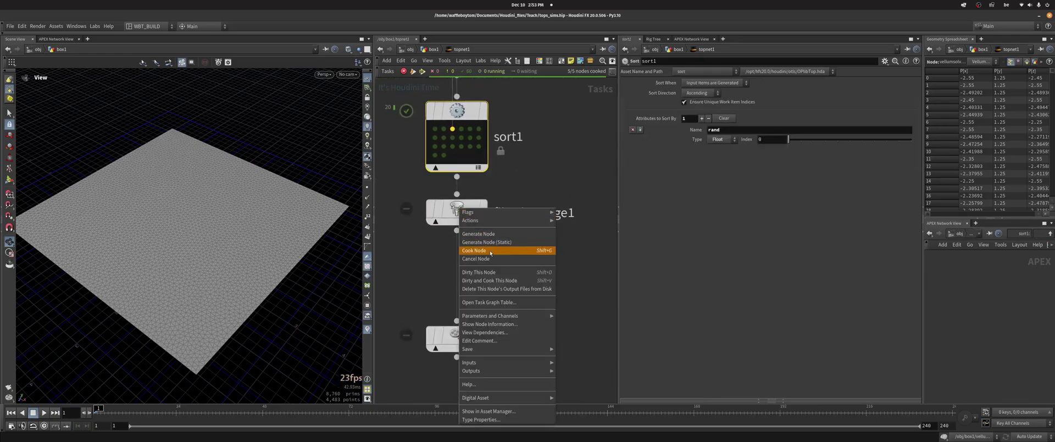
left_click(489, 251)
middle_click_drag(504, 266, 523, 336)
left_click(457, 300)
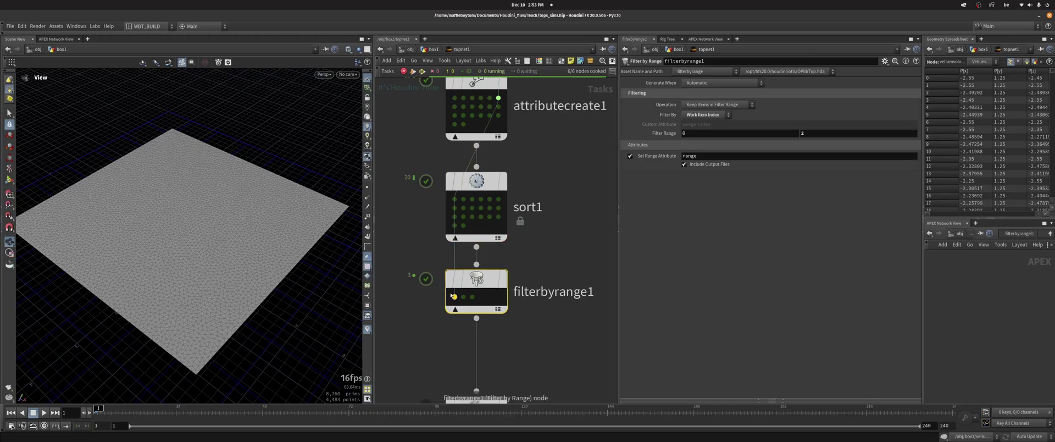
scroll(445, 329, "down", 3)
middle_click_drag(442, 338, 441, 273)
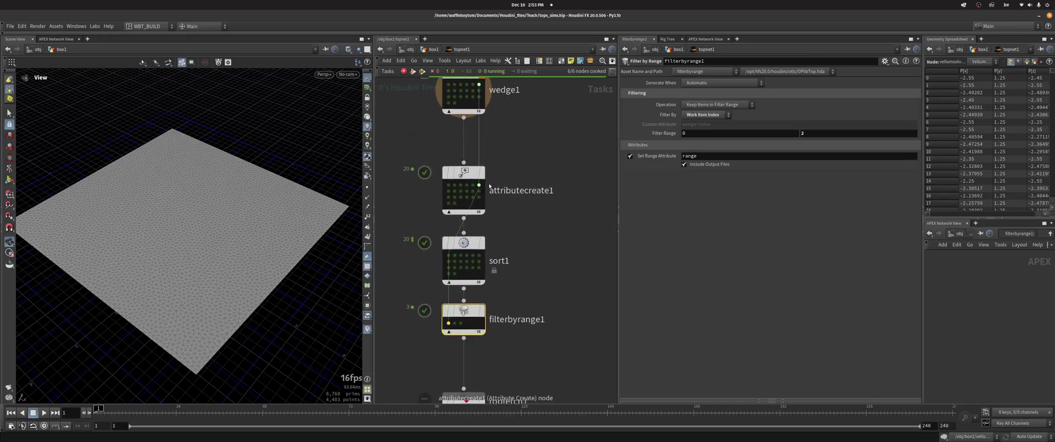
middle_click_drag(461, 313, 445, 267)
Inspect the filtered work items' stiffness wedge values, then tidy the network layout with L
left_click(445, 264)
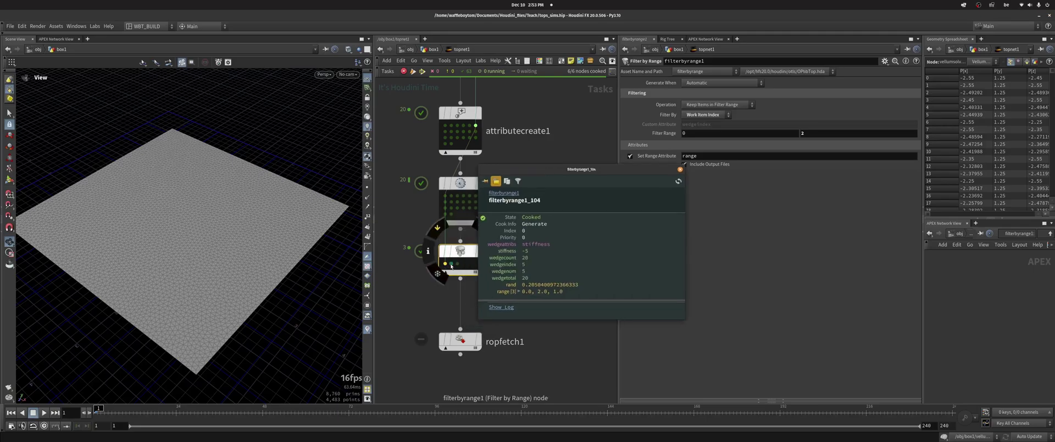
left_click(451, 264)
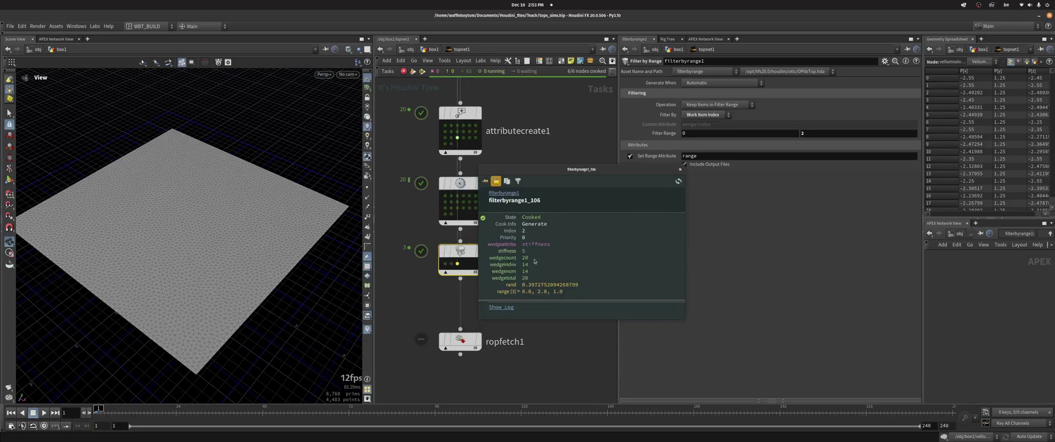
left_click(680, 169)
scroll(477, 215, "down", 2)
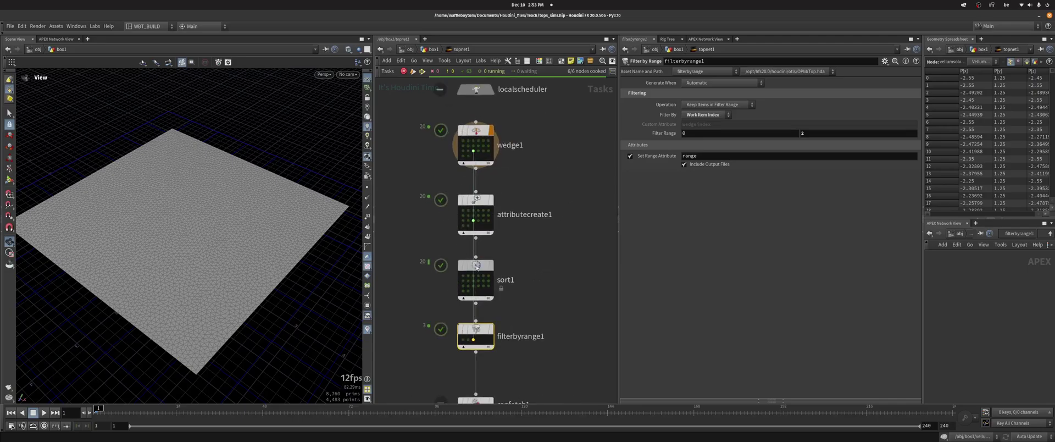
key("l")
scroll(486, 295, "up", 3)
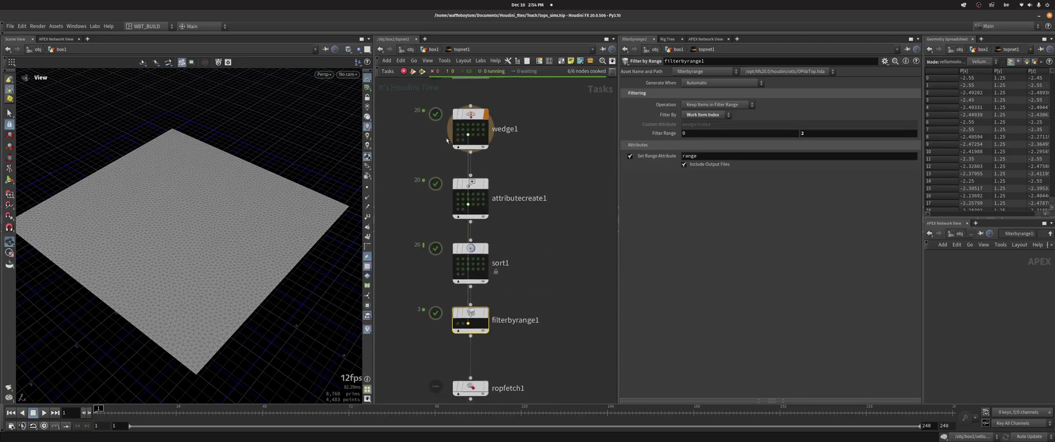
scroll(407, 165, "up", 2)
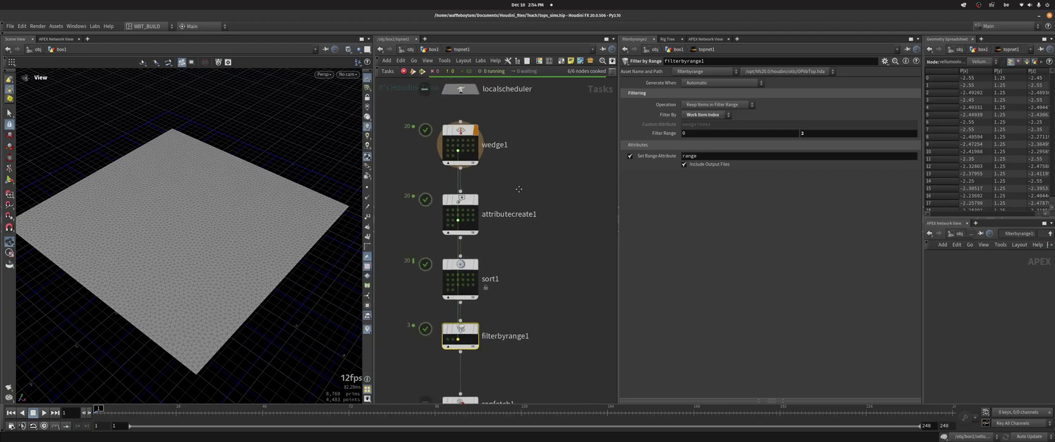
scroll(543, 275, "down", 3)
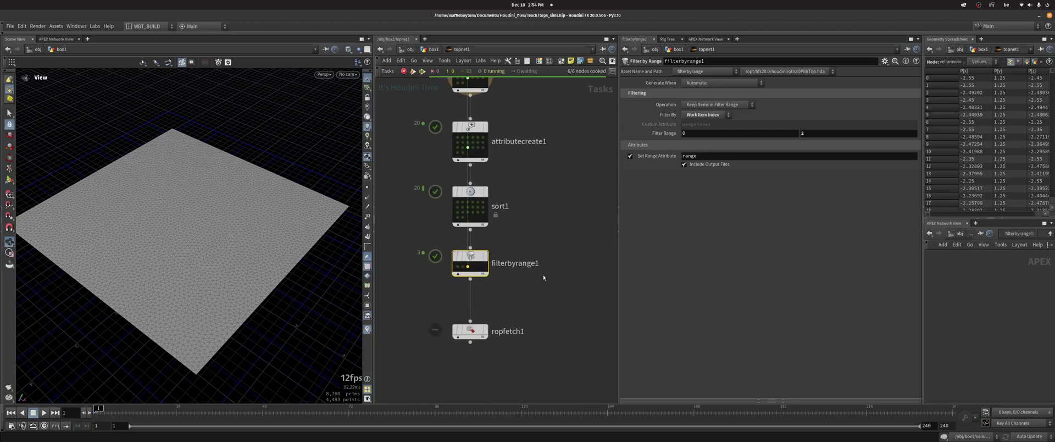
scroll(477, 272, "up", 2)
Cook ropfetch1 to cache the filtered wedge sims
left_click_drag(465, 322, 464, 284)
left_click(464, 283)
scroll(459, 280, "down", 3)
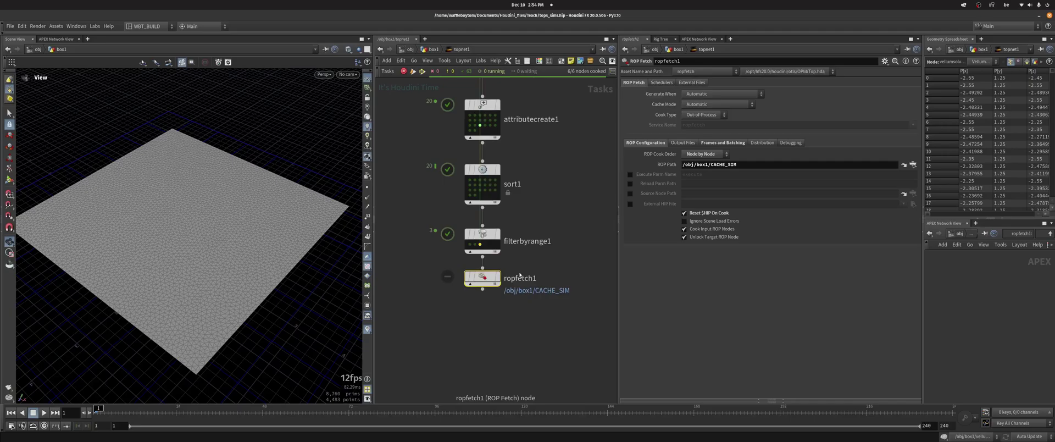
right_click(459, 277)
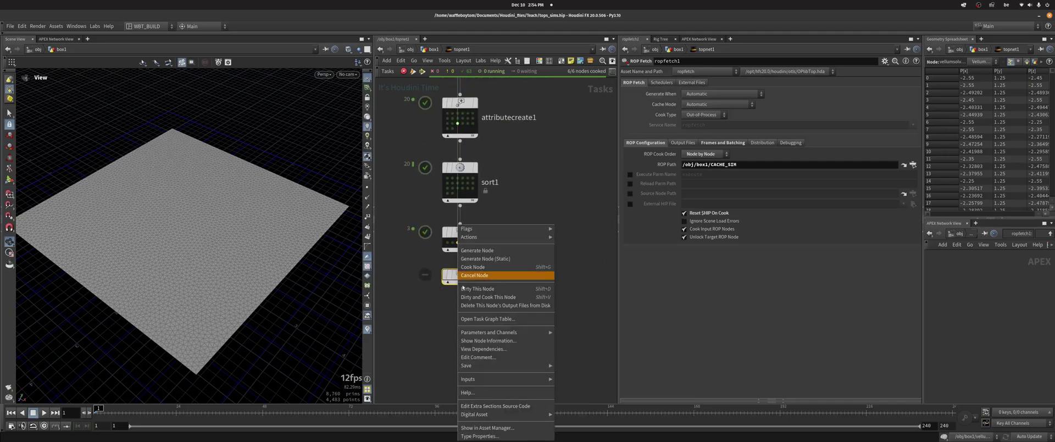
left_click(490, 268)
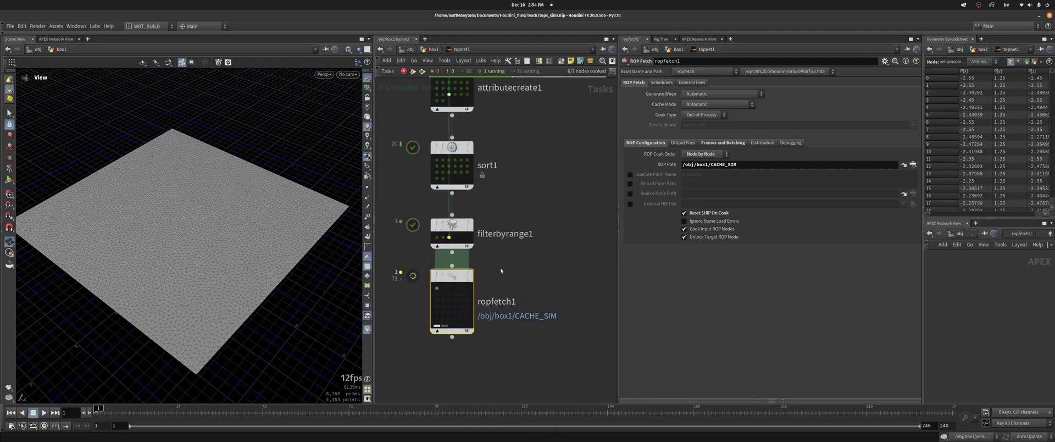
Go up to the box1 network and add a File node
key("u")
key("Tab")
type("file")
key("Return")
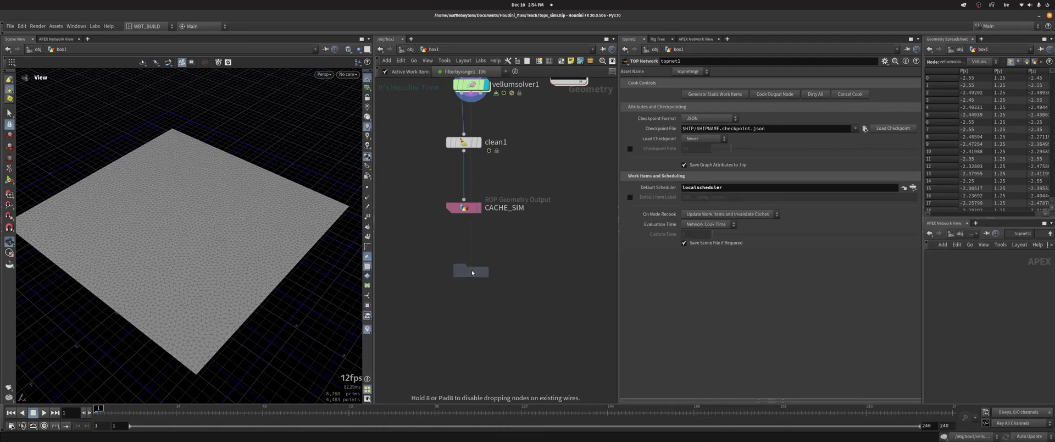
Place file1 below CACHE_SIM with its display flag on
left_click(472, 270)
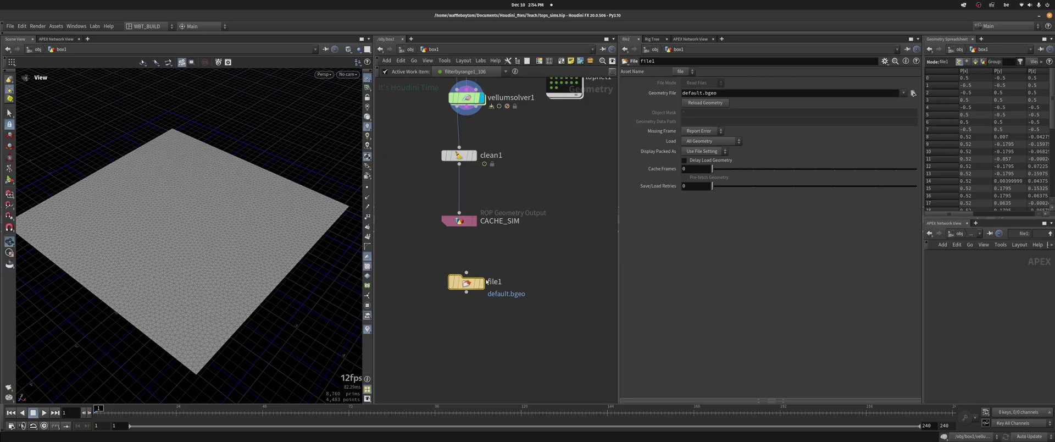
left_click(487, 281)
left_click_drag(467, 282, 460, 270)
Paste CACHE_SIM's output path into file1's Geometry File and inspect the resulting error
left_click(489, 232)
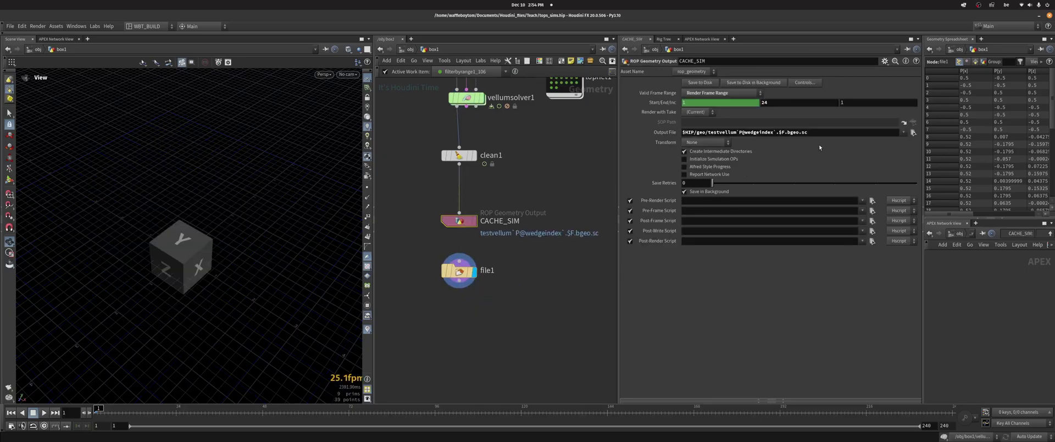
left_click(834, 134)
key("ctrl+c")
left_click(459, 270)
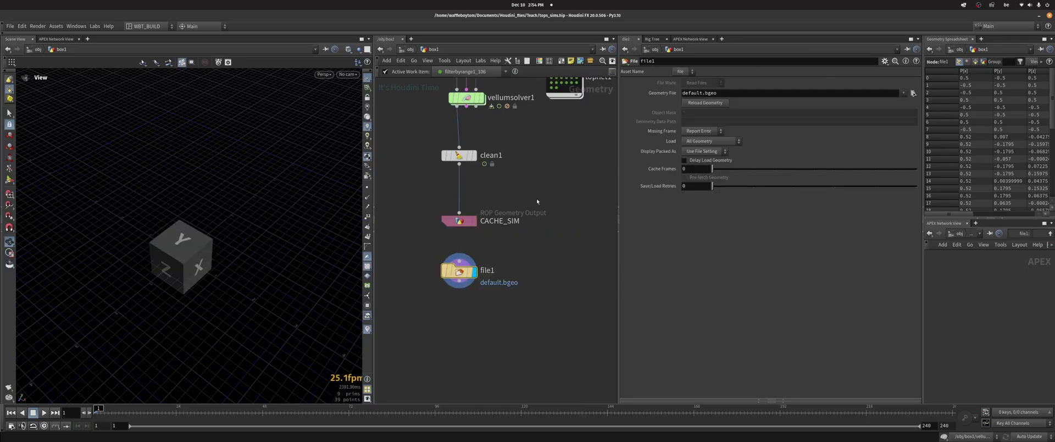
left_click(730, 93)
key("ctrl+v")
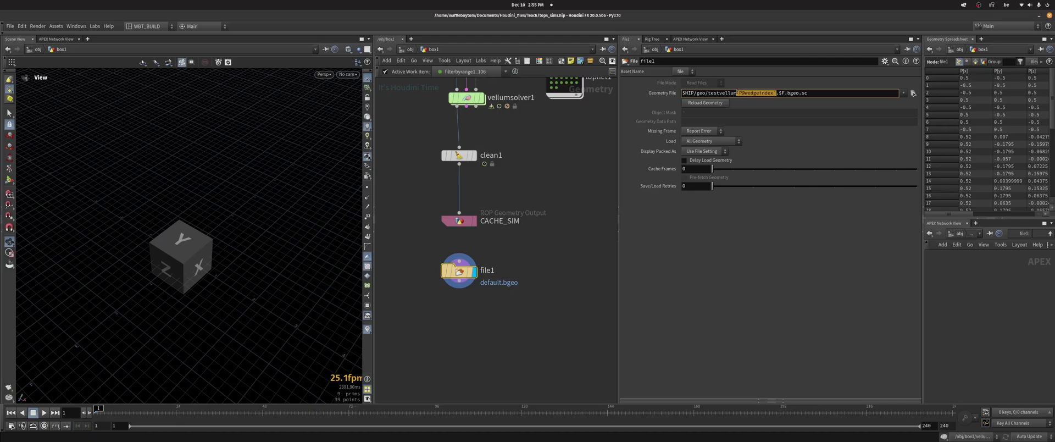
key("Return")
middle_click(460, 275)
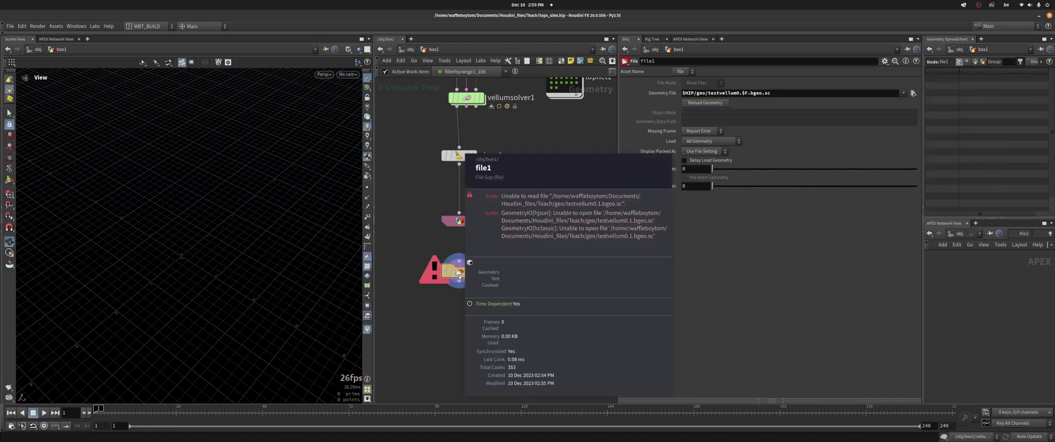
left_click(914, 93)
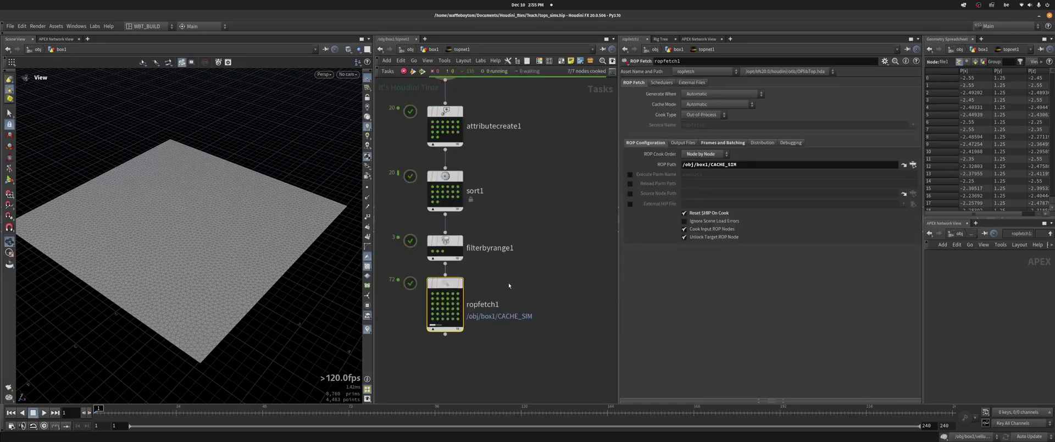
Compare file1's geometry path with CACHE_SIM's output path and check topnet1's node info
scroll(460, 236, "up", 2)
left_click(466, 175)
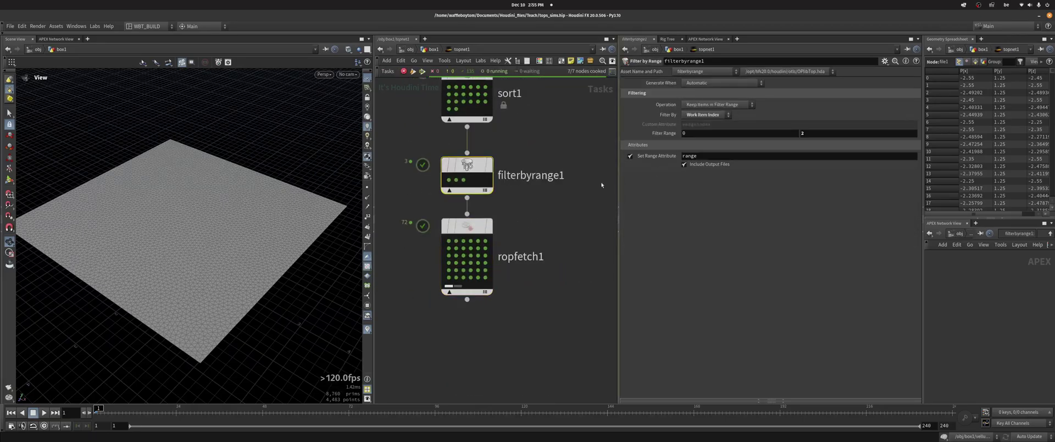
left_click_drag(466, 225, 466, 253)
left_click(434, 50)
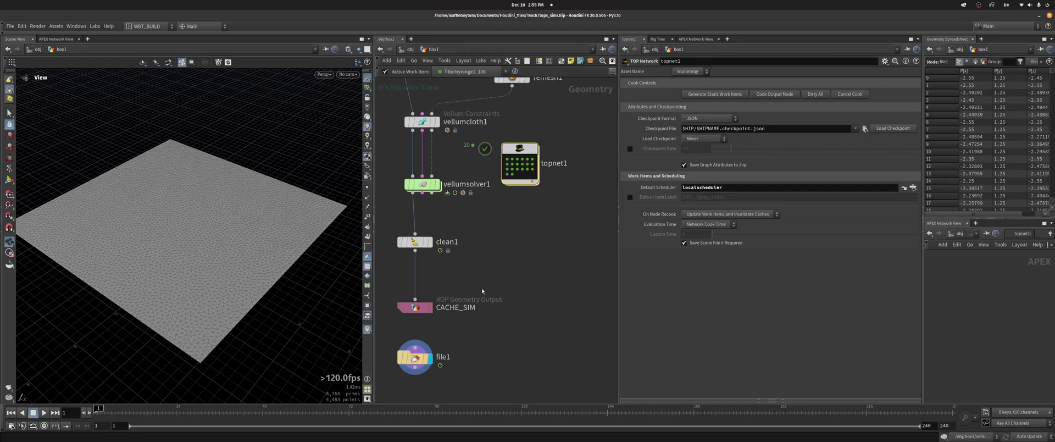
left_click(415, 307)
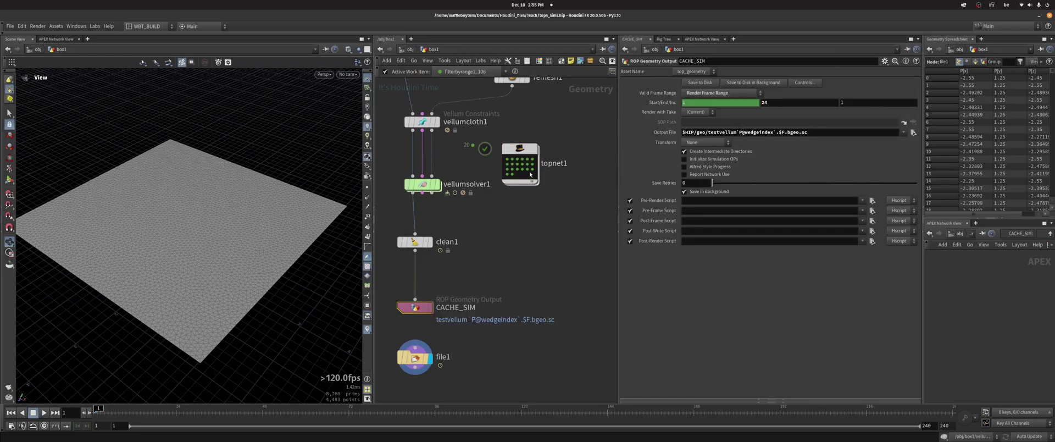
double_click(531, 174)
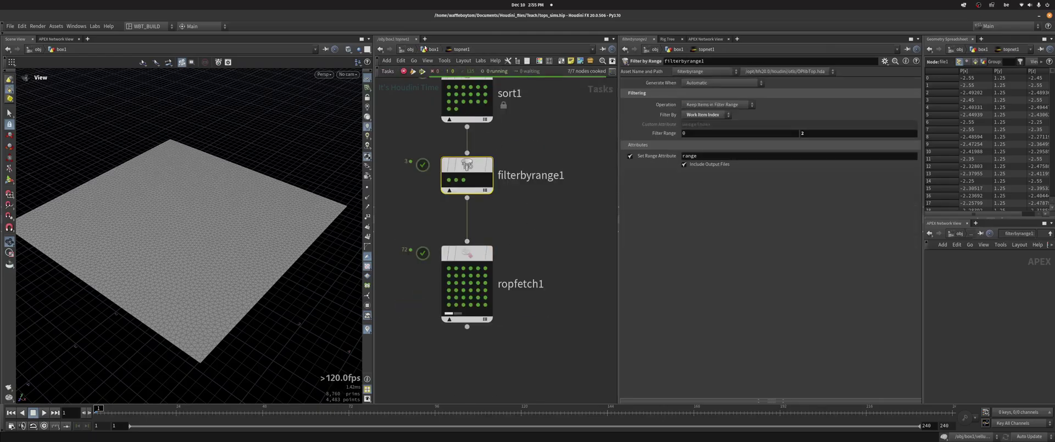
key("u")
left_click(466, 277)
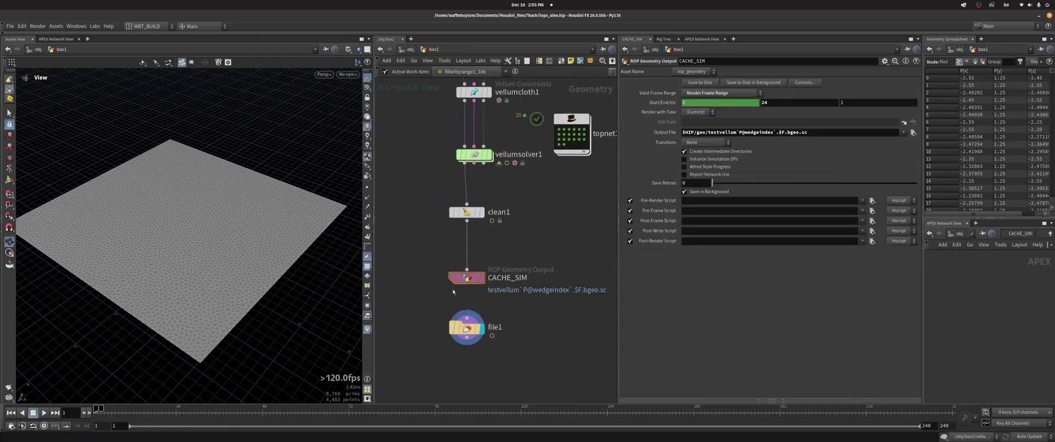
middle_click_drag(597, 219, 578, 172)
left_click(453, 283)
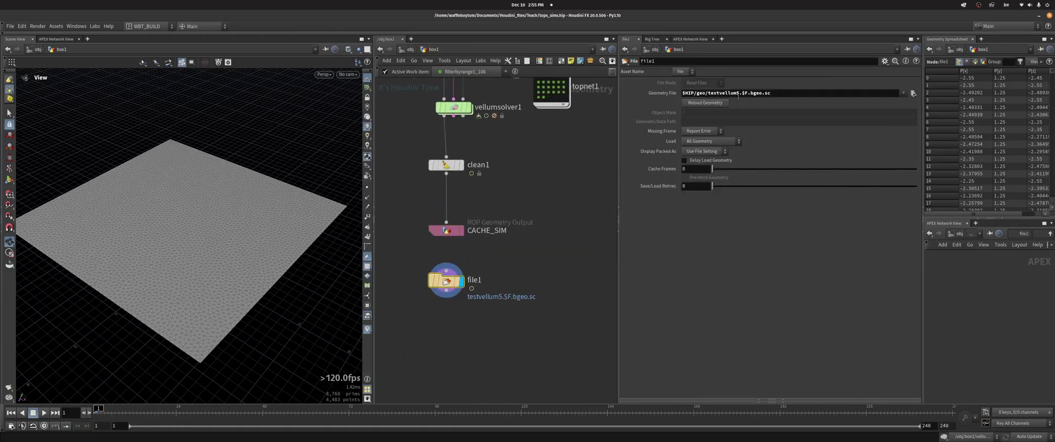
left_click(447, 230)
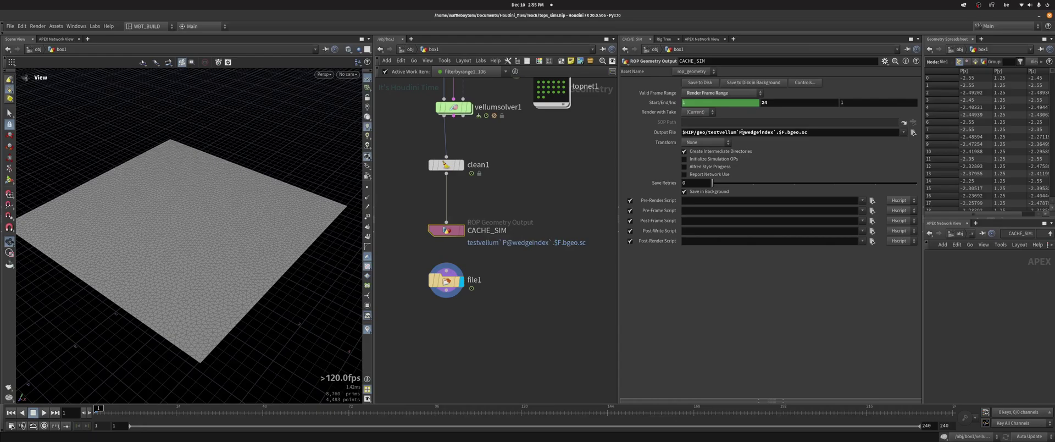
middle_click_drag(540, 76, 531, 133)
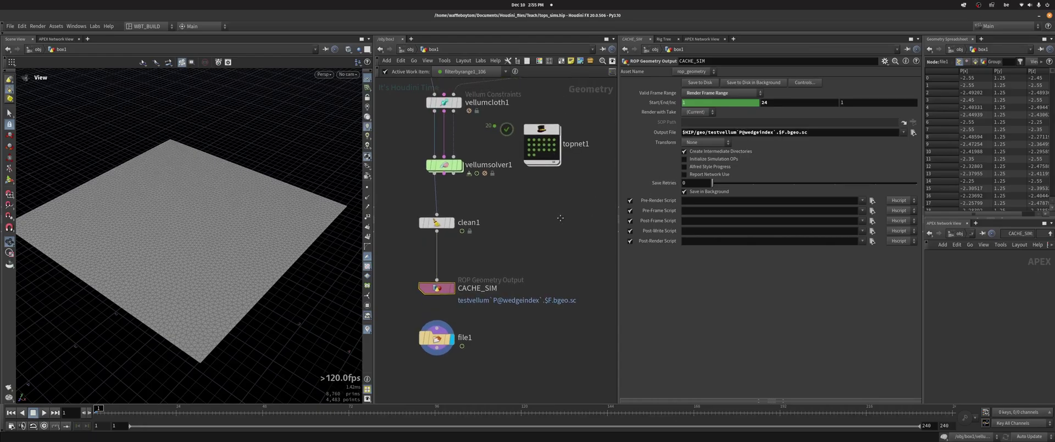
middle_click(527, 142)
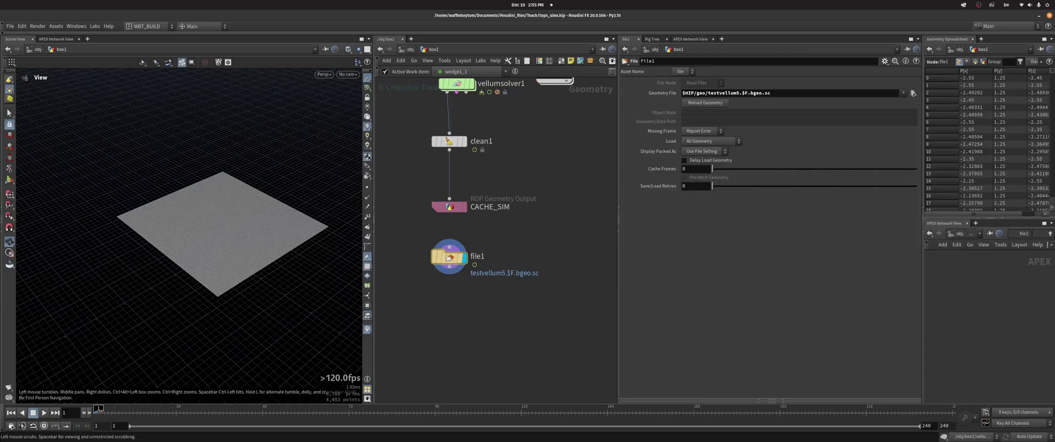
Scrub the cached cloth from frame 14 to 21 and orbit to view the draped sheet
left_click_drag(98, 410, 144, 411)
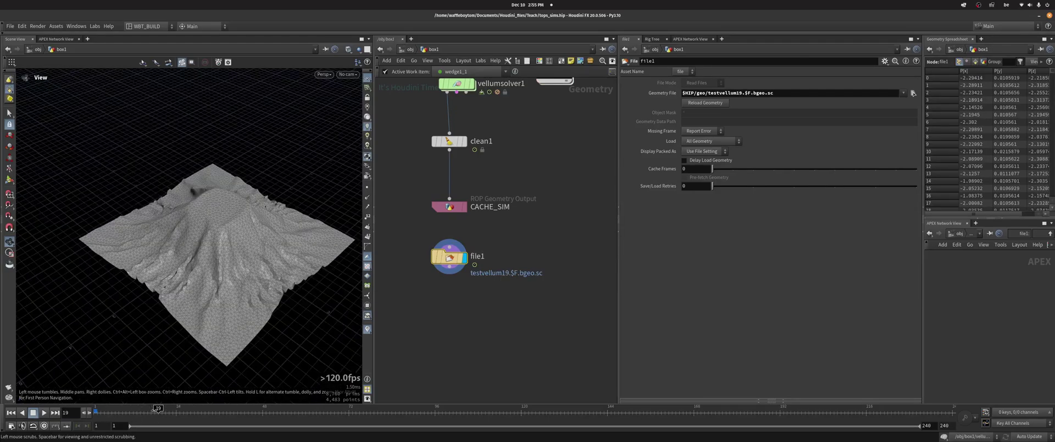
mouse_move(143, 411)
left_mouse_down()
mouse_move(97, 411)
mouse_move(161, 410)
left_mouse_up()
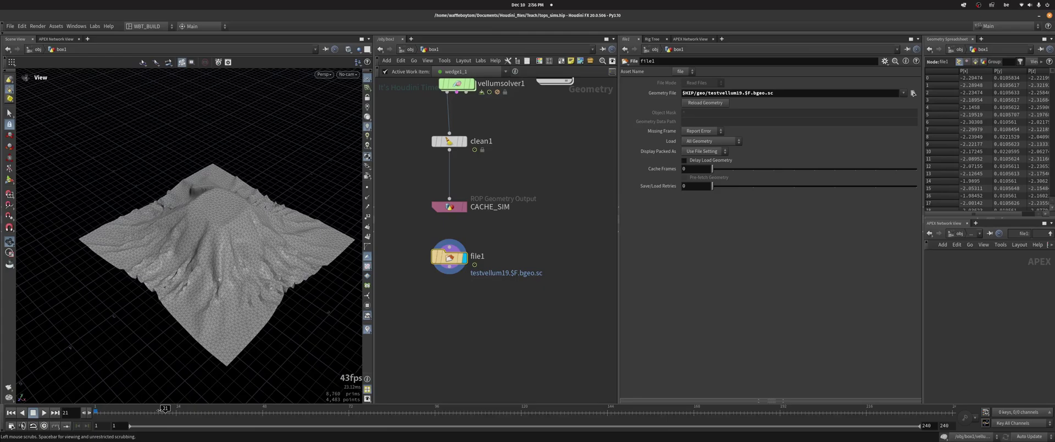
left_click_drag(165, 242, 208, 237)
middle_click_drag(543, 88, 549, 129)
left_click_drag(220, 165, 260, 181)
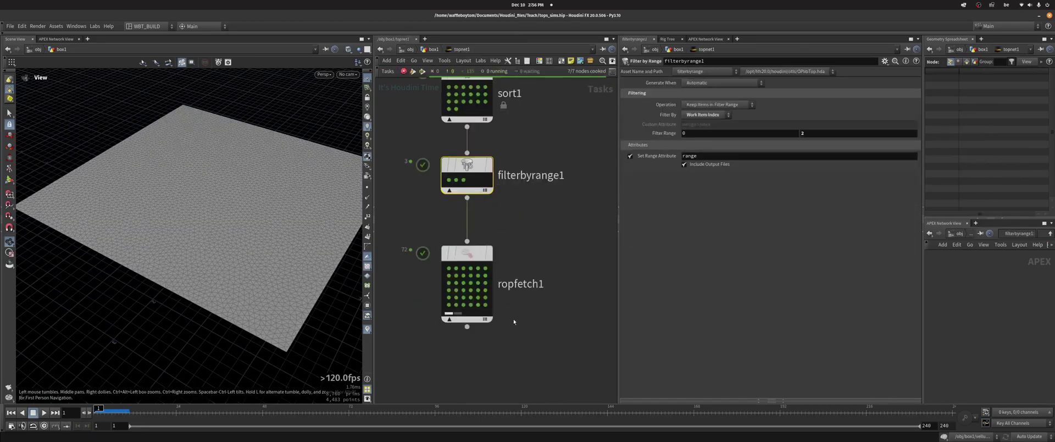
Delete ropfetch1's cached output files from disk, then return to box1 showing CACHE_SIM
middle_click_drag(514, 321, 509, 267)
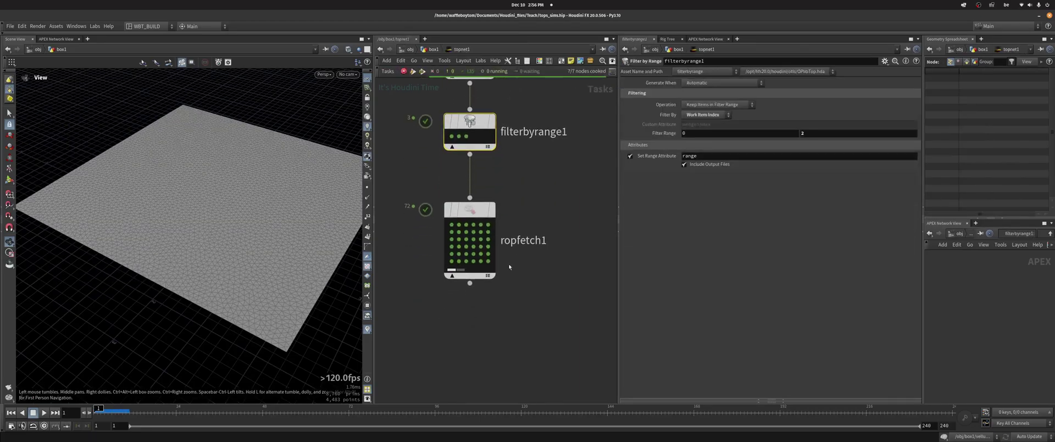
right_click(469, 210)
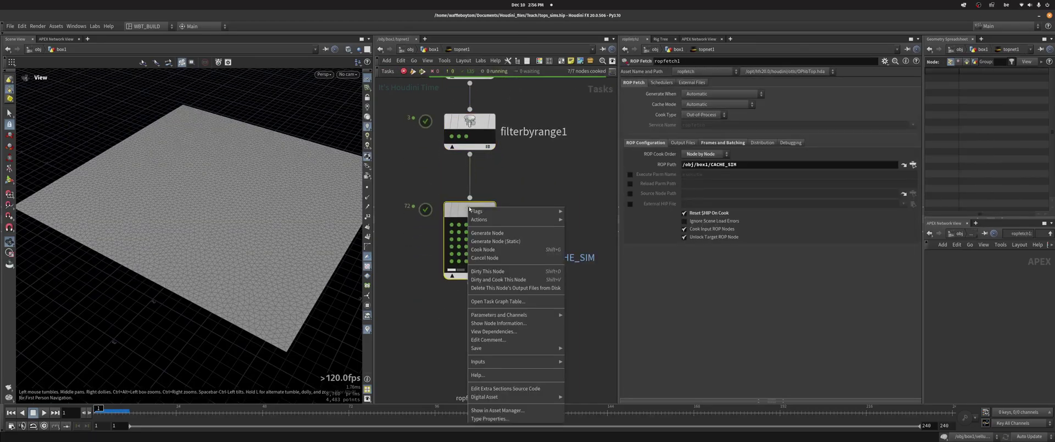
left_click(512, 289)
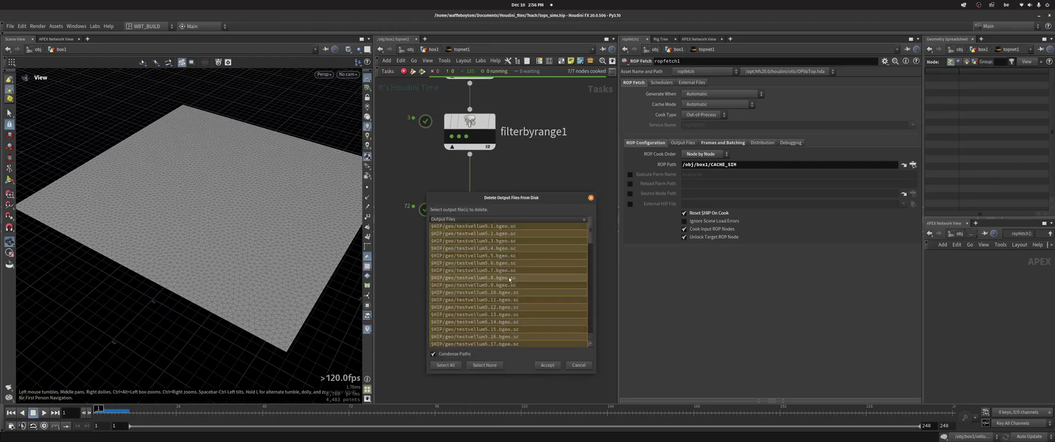
mouse_move(591, 233)
left_mouse_down()
mouse_move(592, 340)
mouse_move(591, 231)
left_mouse_up()
left_click(550, 364)
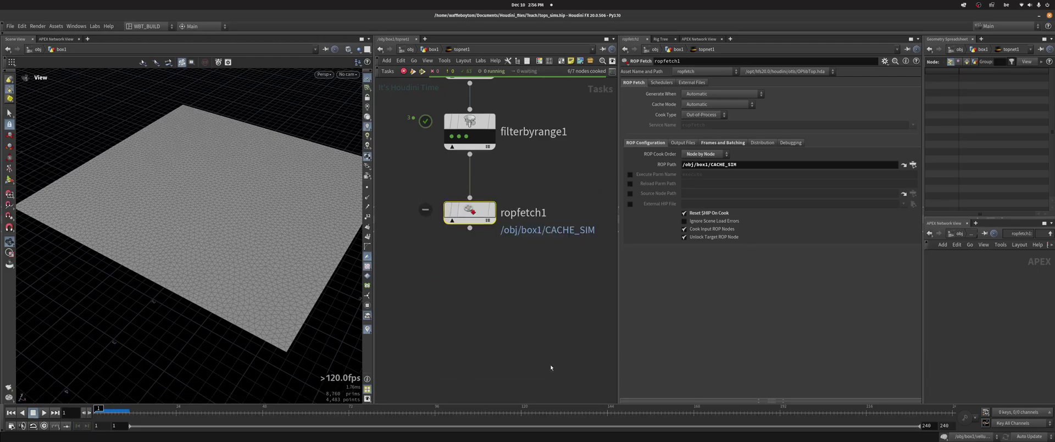
left_click(428, 50)
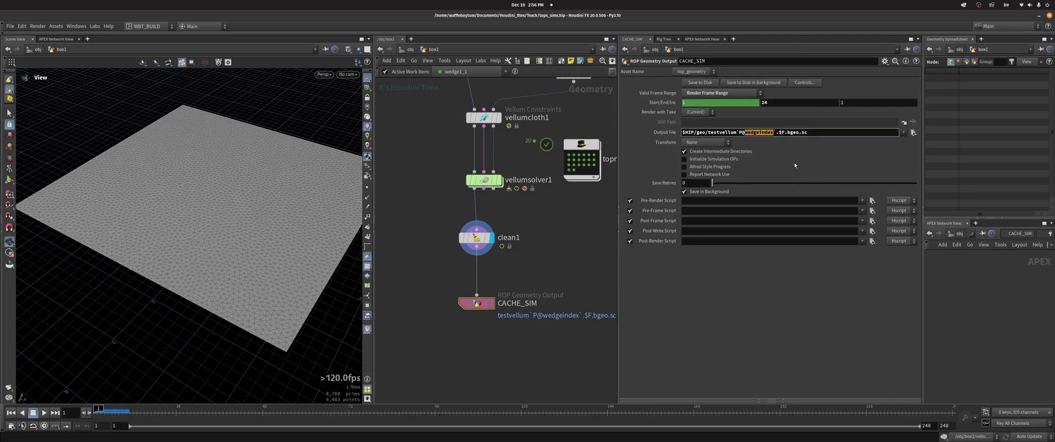
Switch CACHE_SIM's output path from wedgeindex to pdg_index, preview wedge1_16's evaluated path, and enter topnet1
type("pdg_index")
key("Return")
middle_click_drag(587, 154, 547, 132)
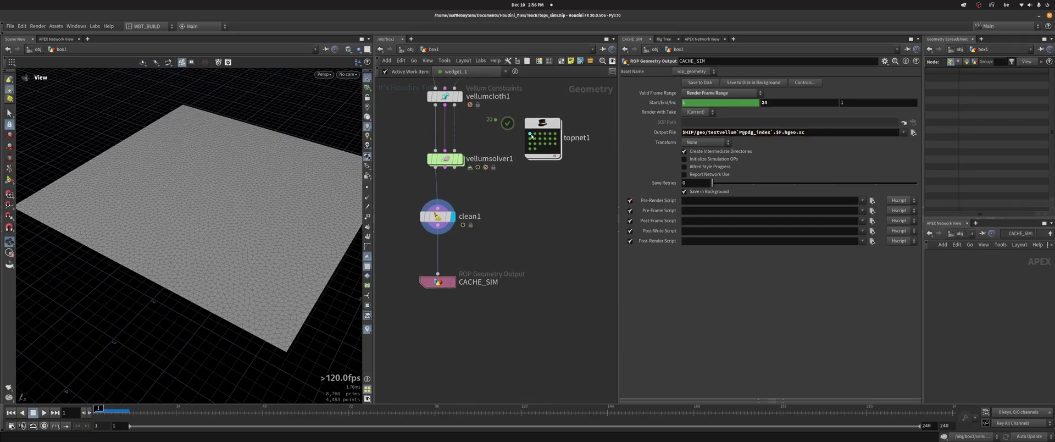
left_click(548, 132)
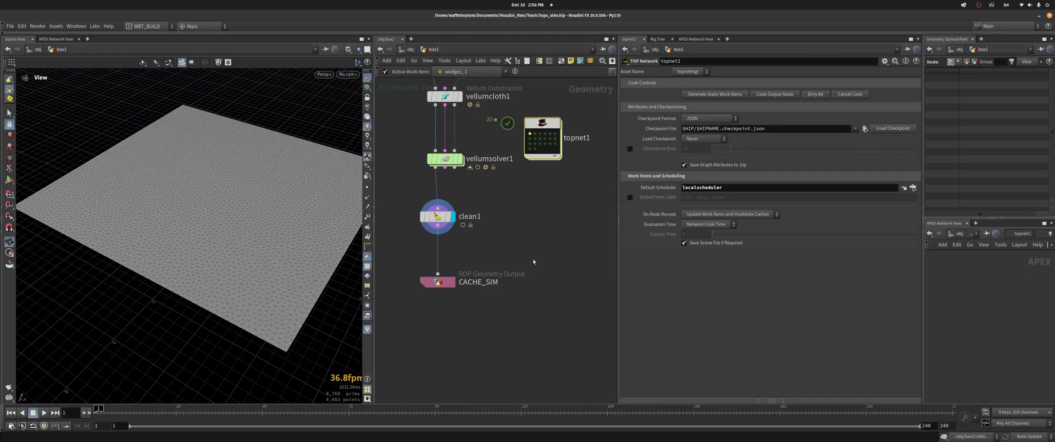
left_click(438, 281)
left_click(547, 148)
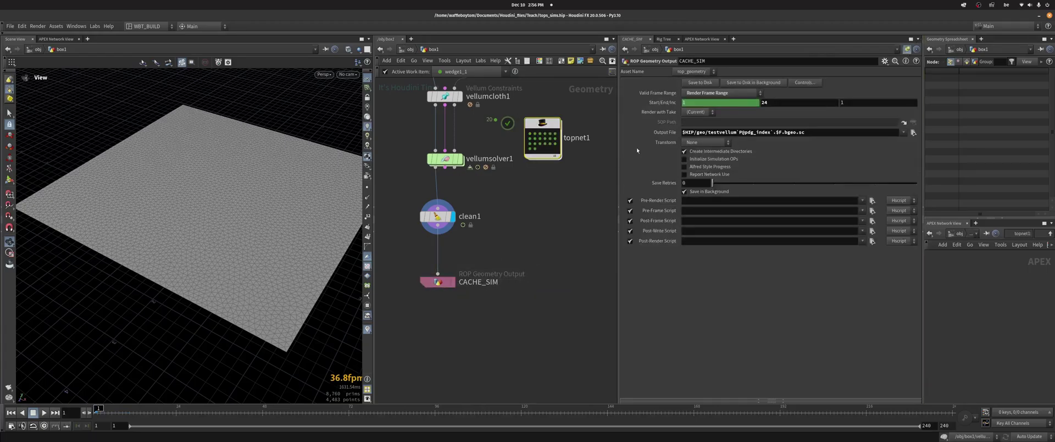
left_click(656, 134)
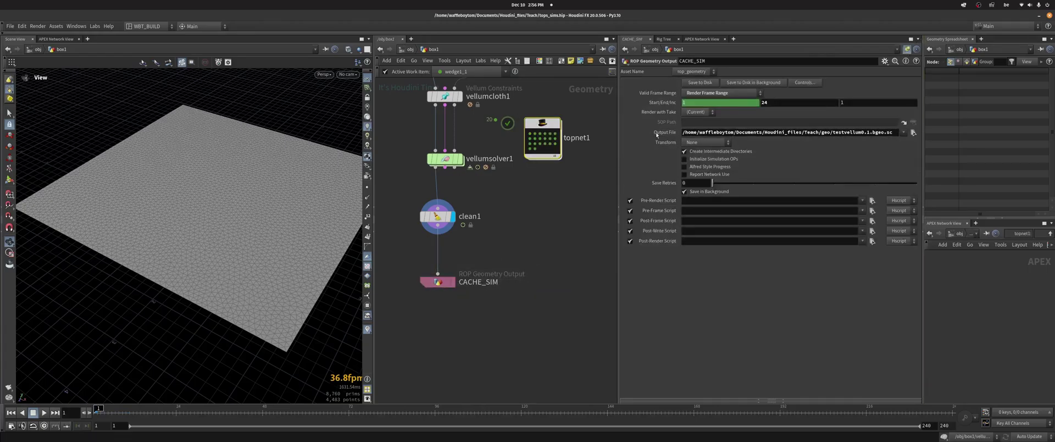
left_click(546, 144)
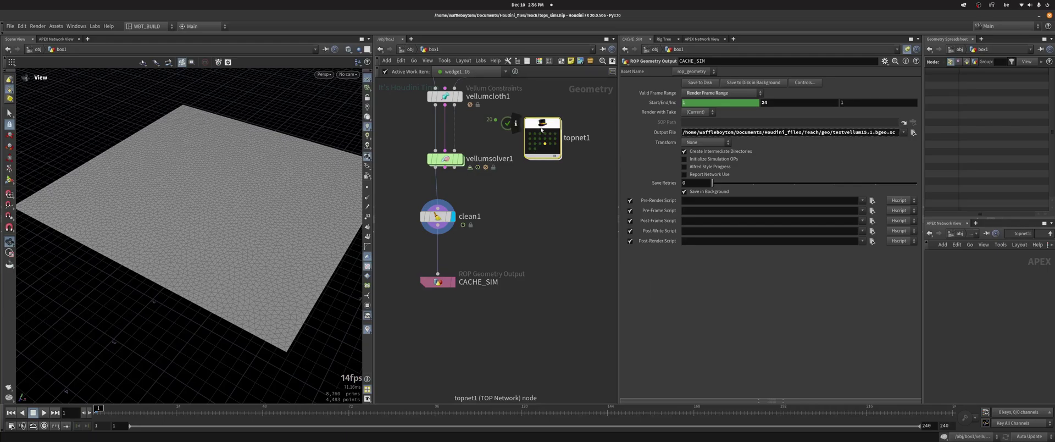
double_click(536, 139)
Cook filterbyrange1 and clear the selected work item
left_click(470, 126)
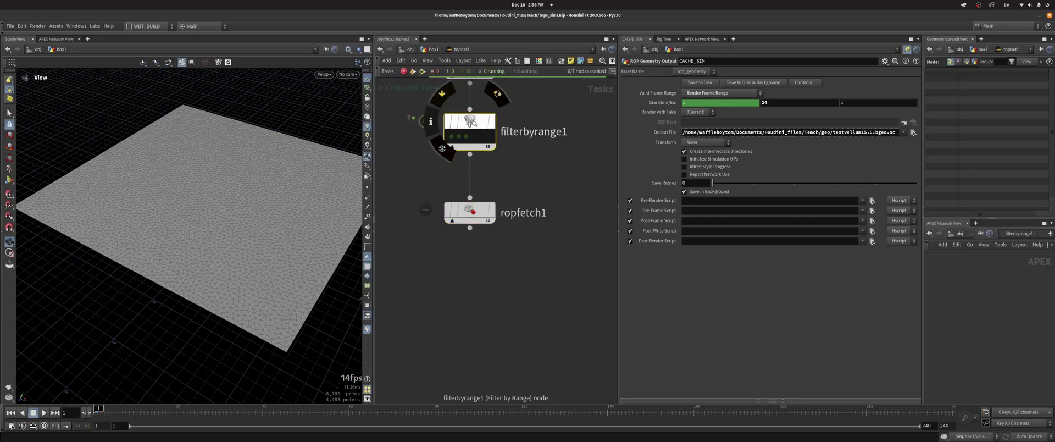
right_click(473, 122)
left_click(498, 164)
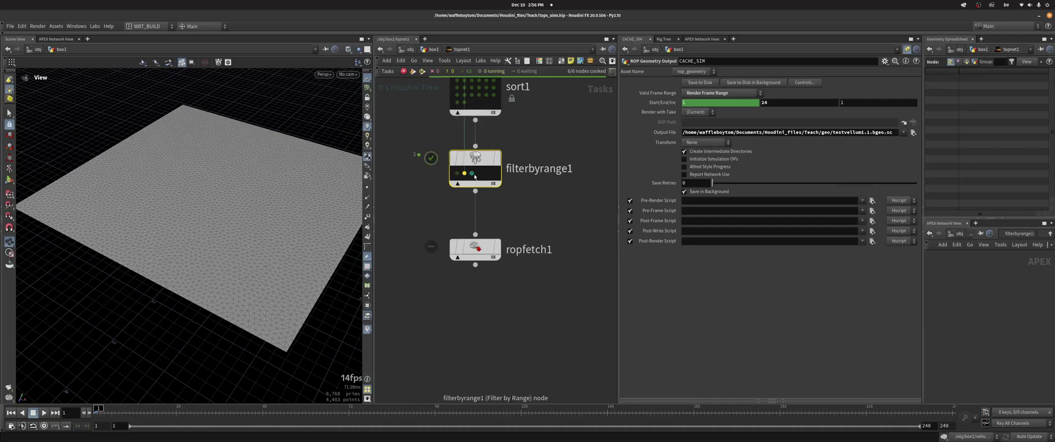
left_click(419, 235)
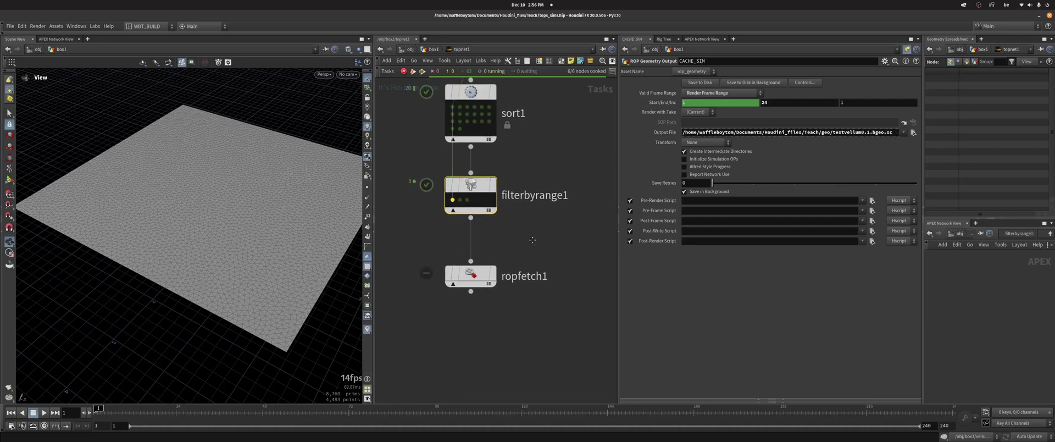
middle_click_drag(420, 225, 449, 250)
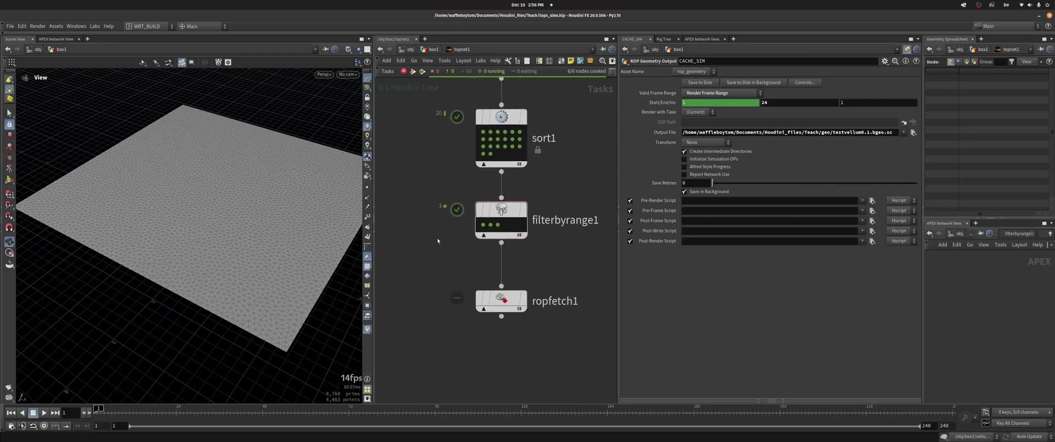
Cook ropfetch1 to write the wedge caches
key("u")
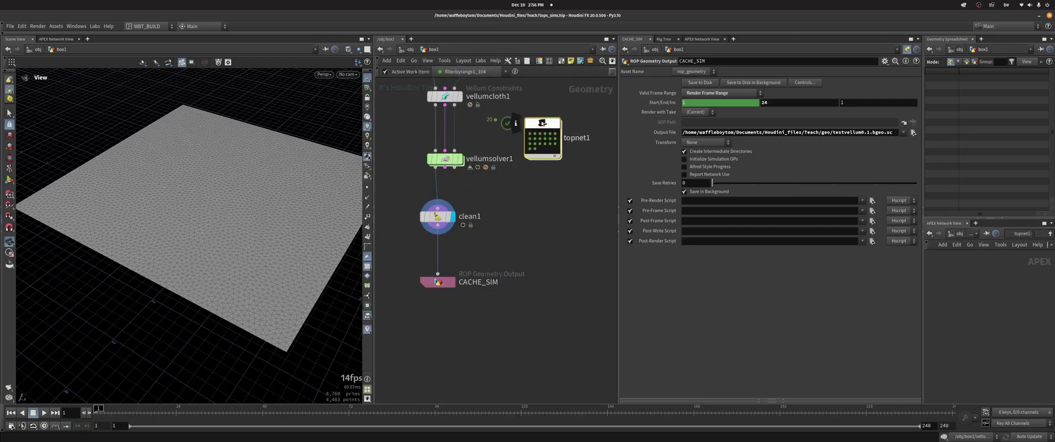
double_click(542, 124)
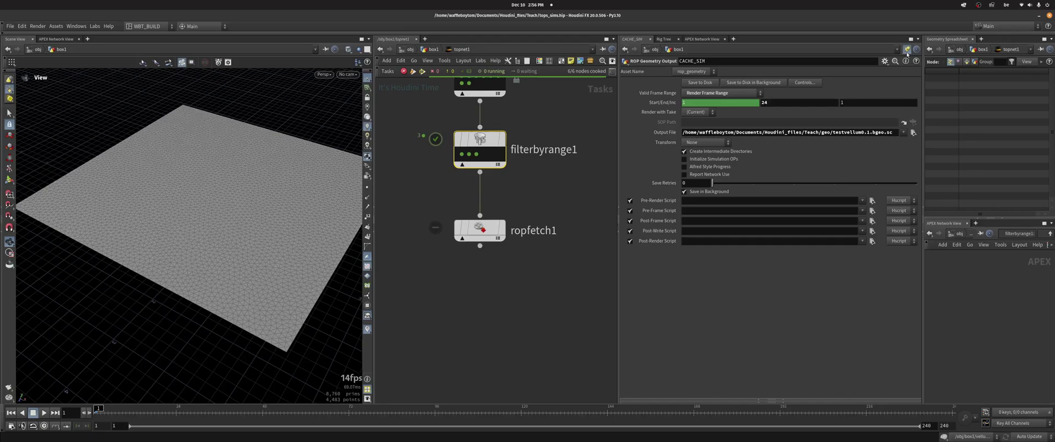
left_click(480, 229)
right_click(483, 226)
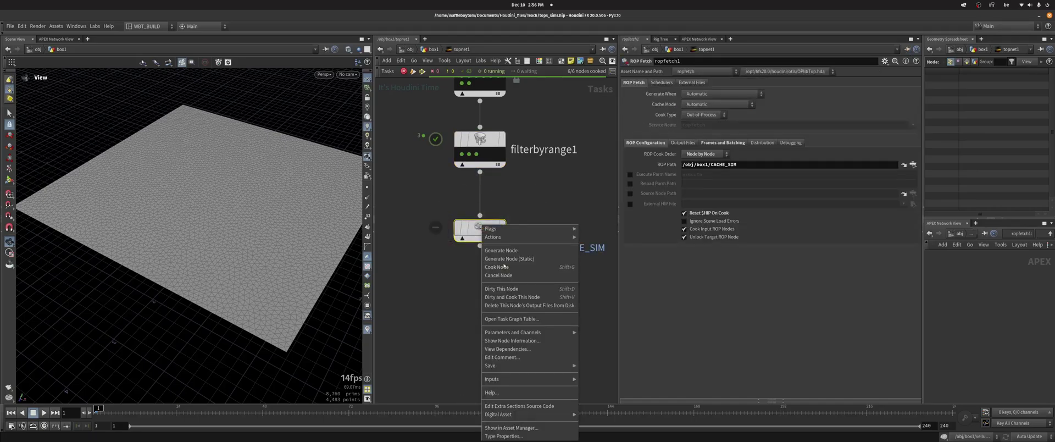
left_click(504, 266)
Add a File node below CACHE_SIM and copy CACHE_SIM's raw output path
key("u")
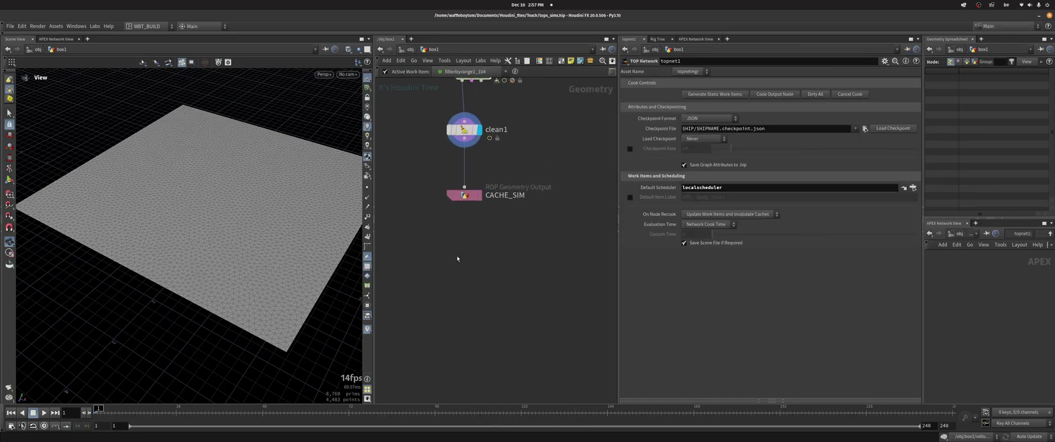
key("Tab")
left_click(556, 185)
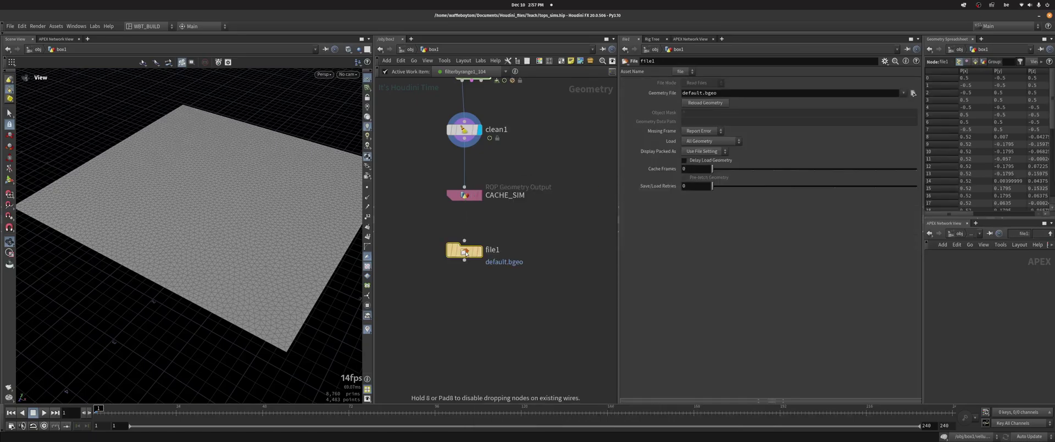
left_click(464, 195)
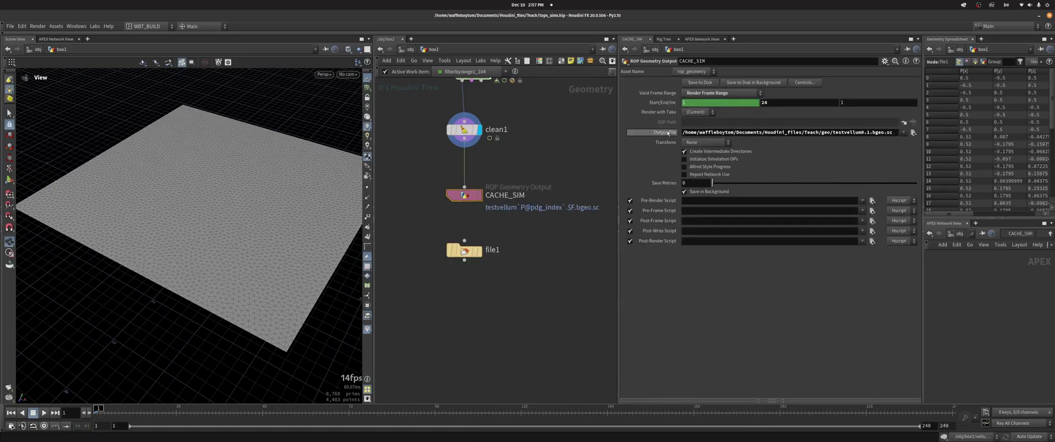
left_click(665, 133)
left_click(777, 133)
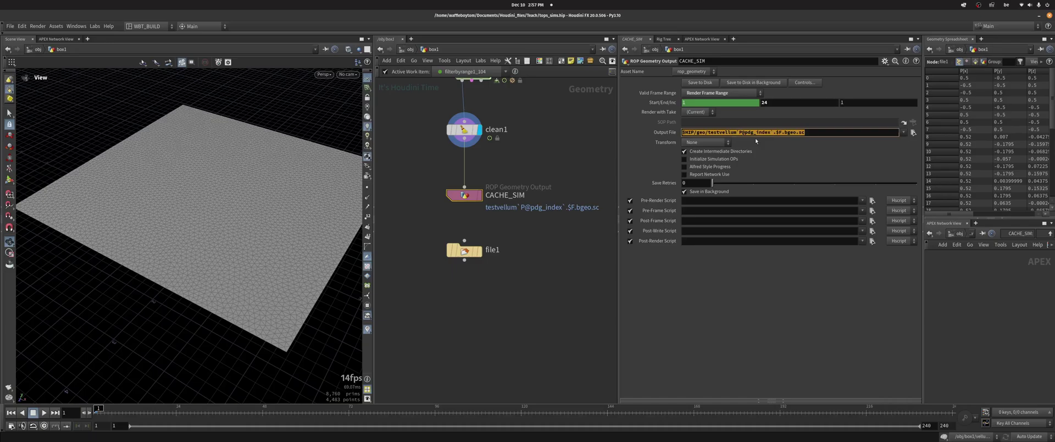
key("ctrl+c")
Paste the path into file1, replacing `P@pdg_index` with 0 to read testvellum0
left_click(464, 251)
left_click(758, 92)
key("ctrl+v")
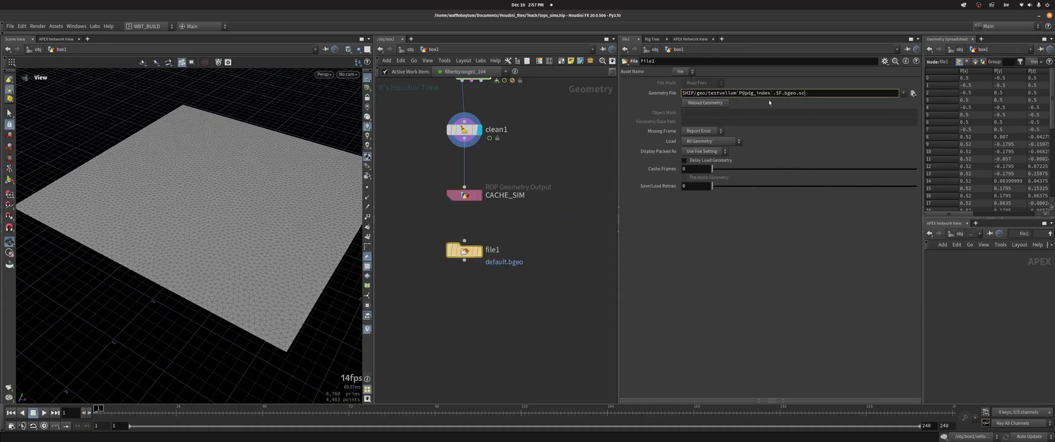
left_click_drag(773, 92, 737, 93)
type("0")
key("Return")
Display file1 from a low edge-on view, step its frames, and browse the cached files
left_click(480, 251)
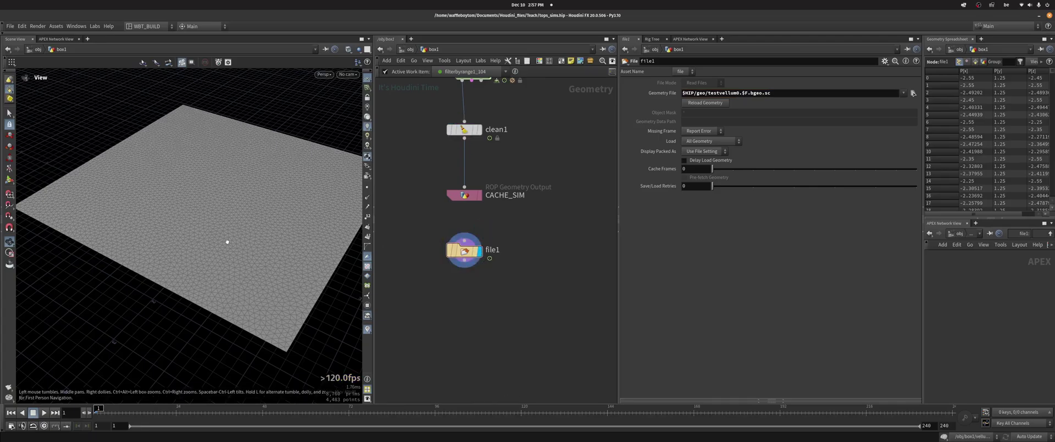
left_click_drag(227, 242, 125, 376)
left_click(104, 409)
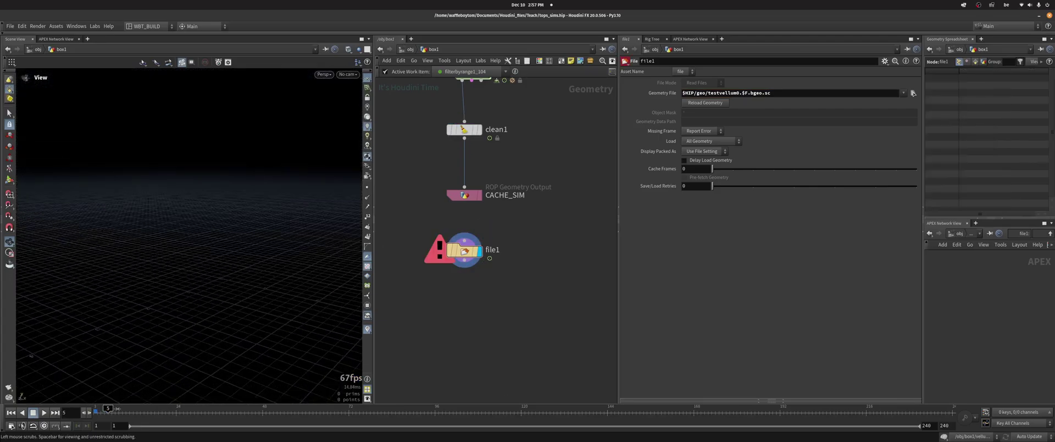
left_click(98, 409)
left_click(913, 93)
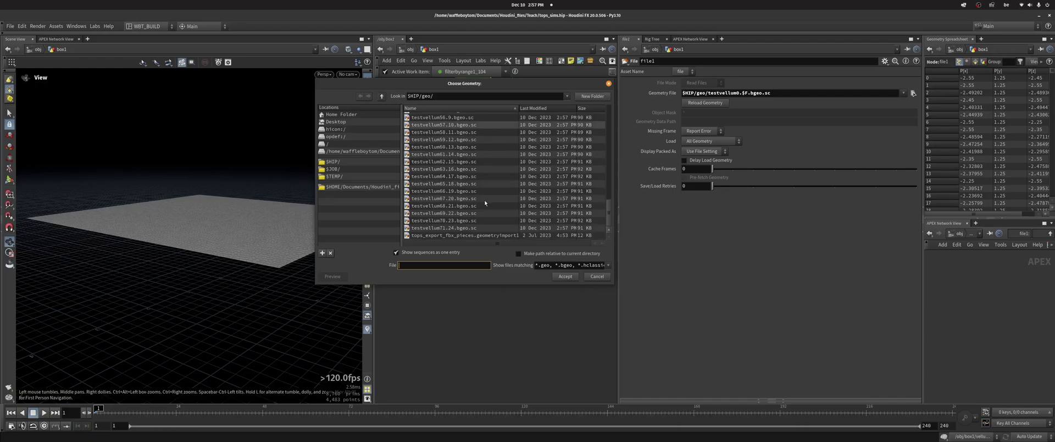
Close the geometry browser and inspect ropfetch1's first and last top-row work items
scroll(486, 221, "up", 4)
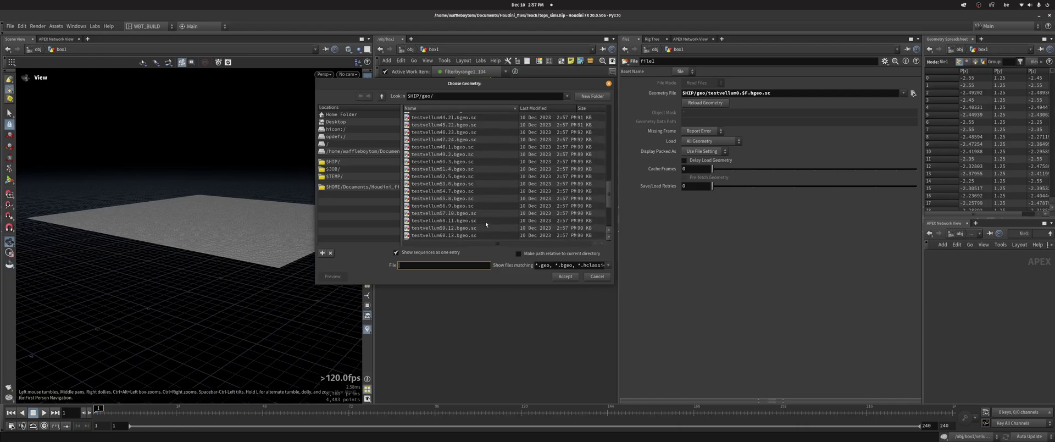
scroll(486, 221, "up", 11)
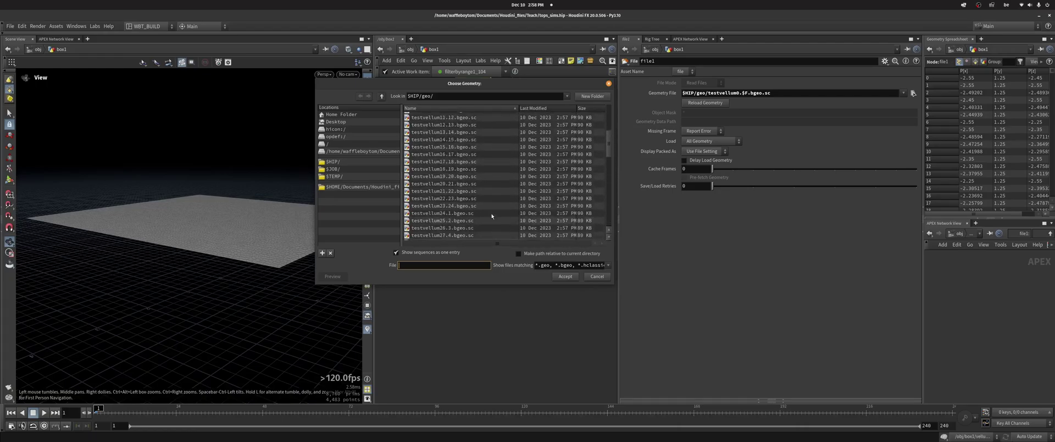
scroll(492, 216, "up", 5)
left_click_drag(516, 84, 464, 171)
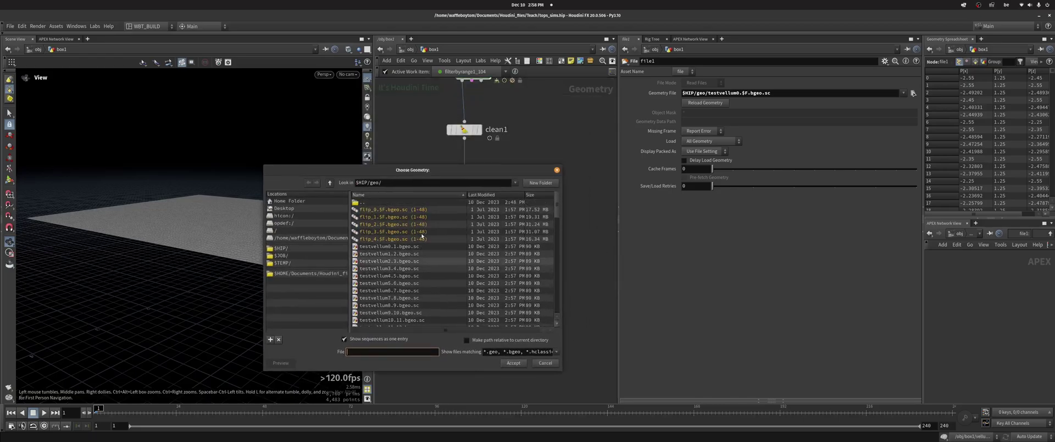
left_click(421, 254)
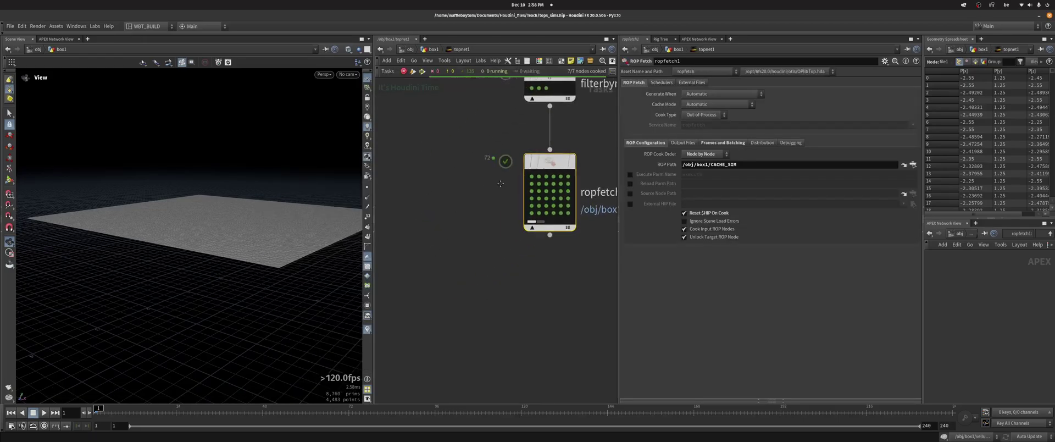
scroll(501, 183, "down", 3)
scroll(484, 209, "up", 5)
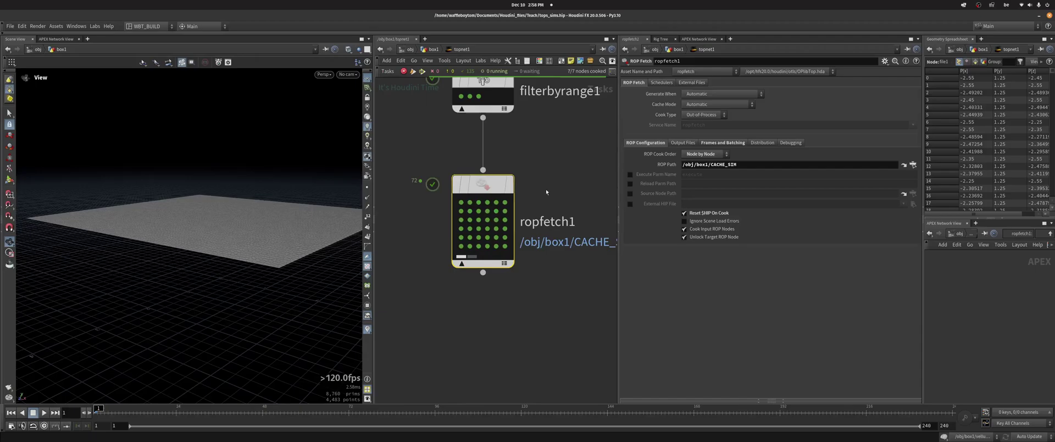
left_click(463, 205)
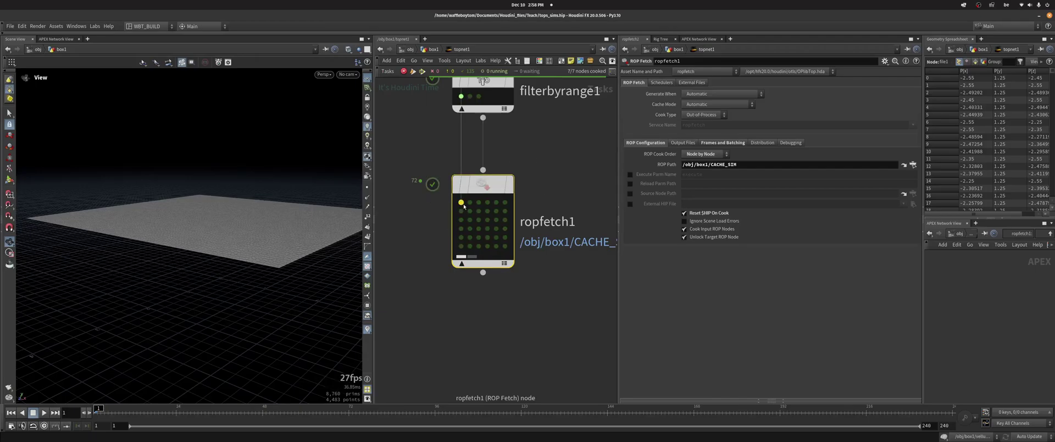
left_click(505, 203)
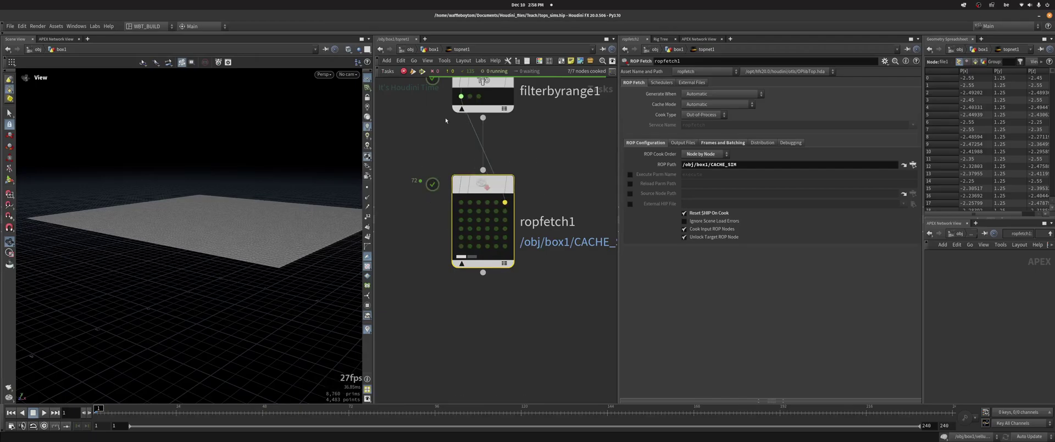
middle_click_drag(415, 145, 479, 137)
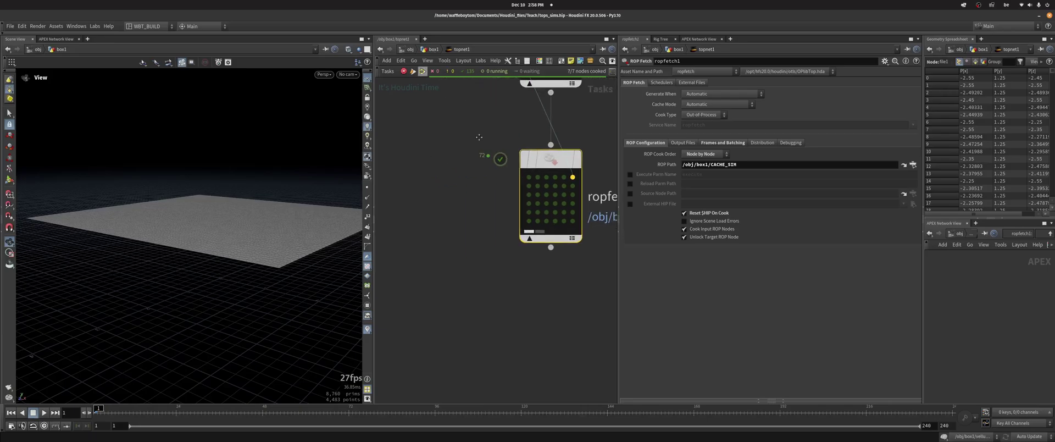
Browse file1's cached testvellum files without changing its path, then dive back into topnet1
left_click(435, 49)
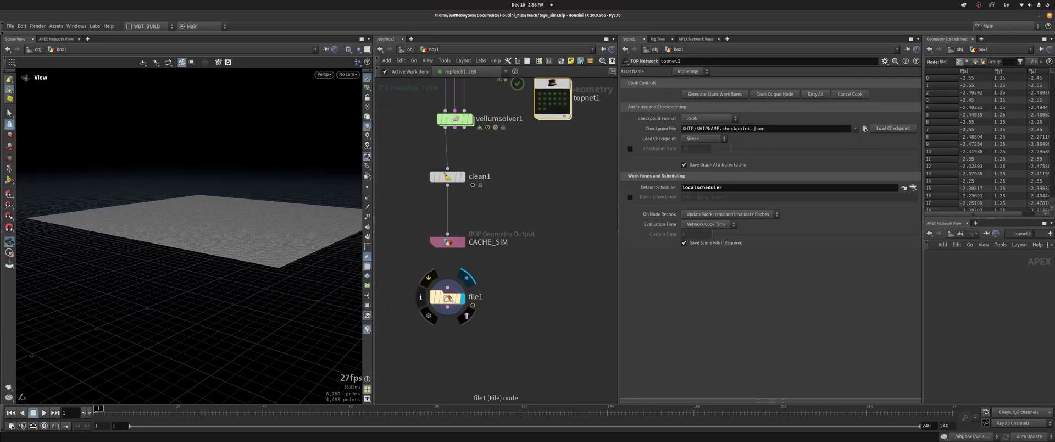
left_click(448, 297)
left_click(913, 94)
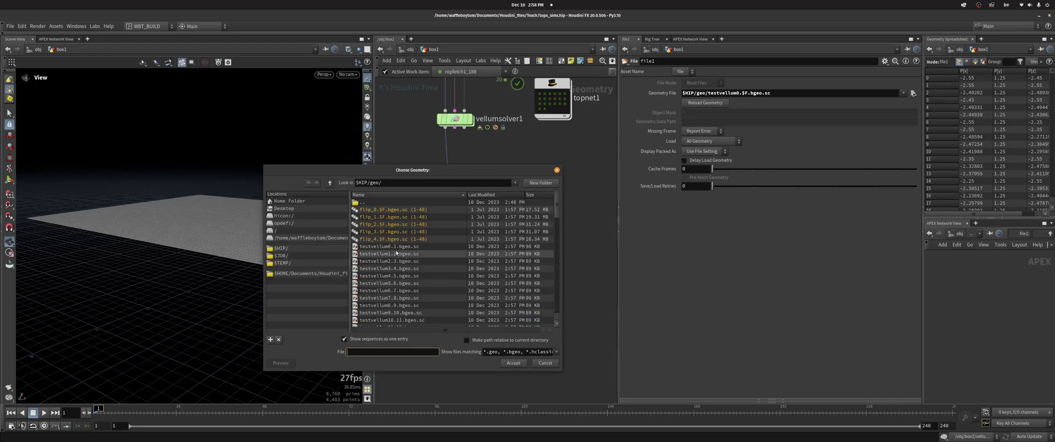
left_click(389, 246)
key("Down")
key("Down")
key("Down")
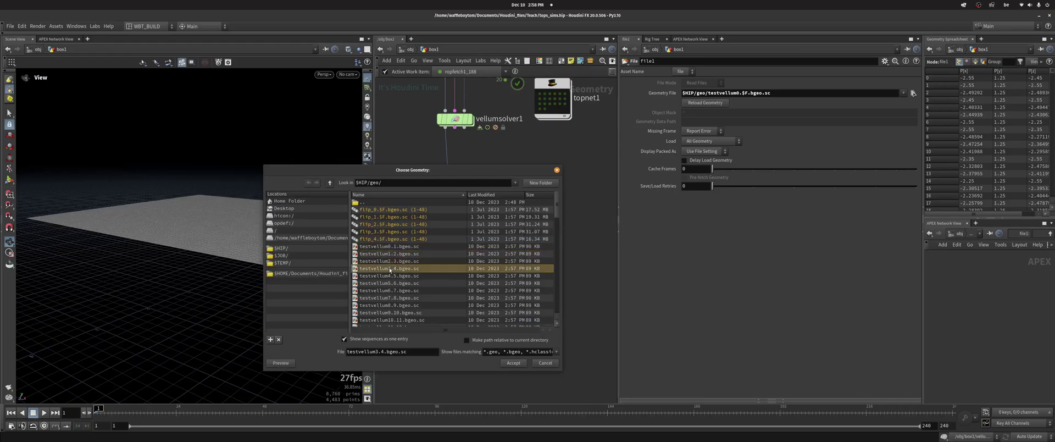
scroll(397, 245, "down", 2)
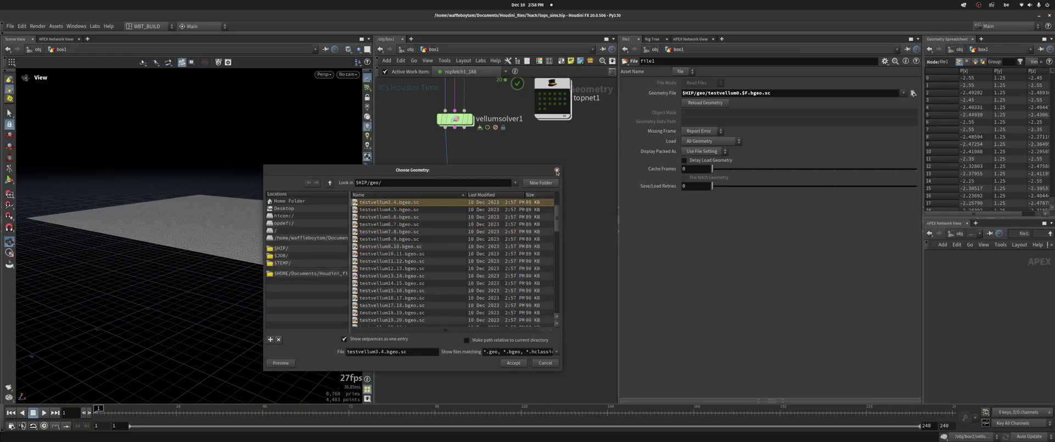
key("Escape")
double_click(507, 177)
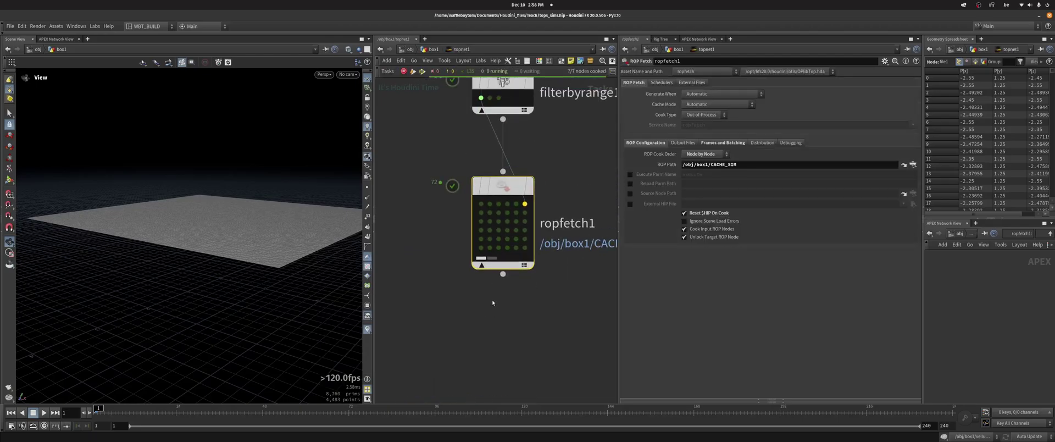
Insert an Attribute Create node (attributecreate2) between filterbyrange1 and ropfetch1
scroll(501, 256, "up", 3)
key("Tab")
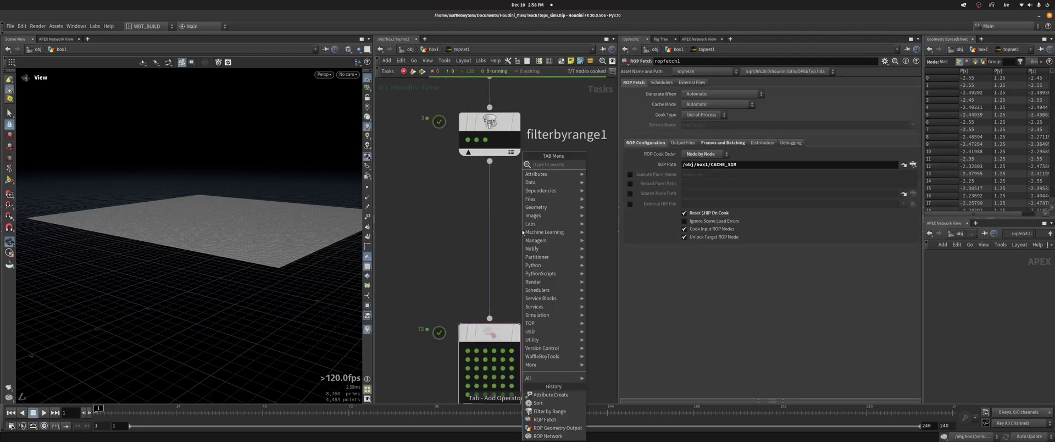
type("attc")
key("Down")
key("Return")
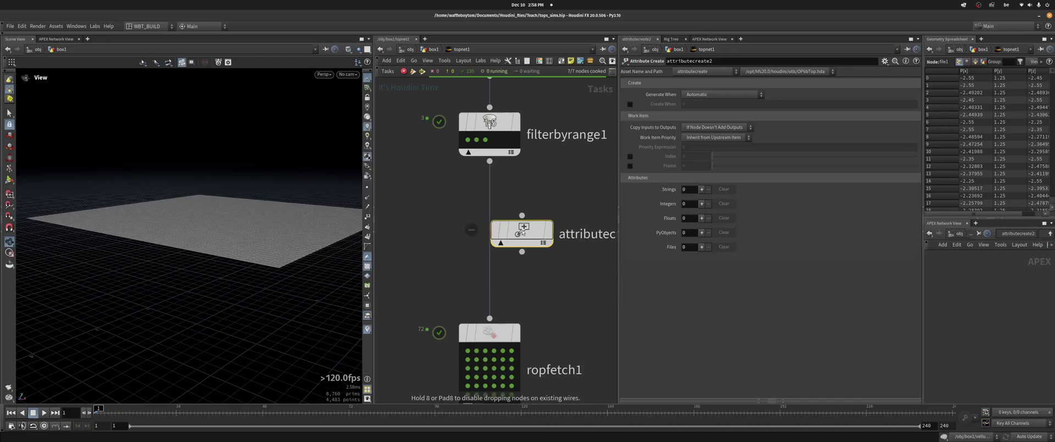
left_click(502, 208)
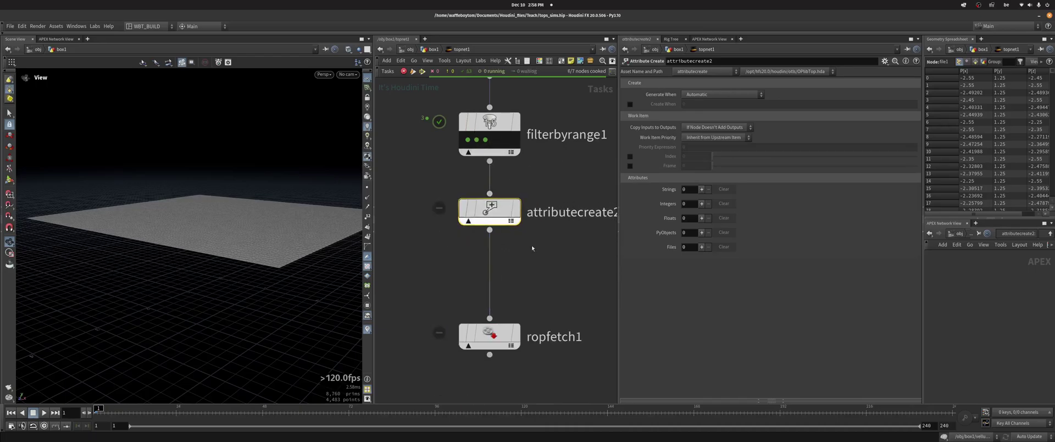
left_click(703, 204)
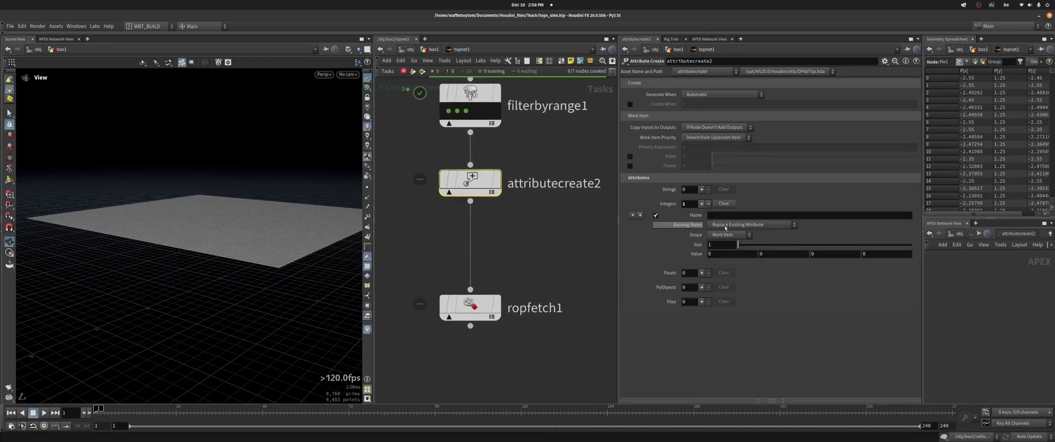
left_click(773, 215)
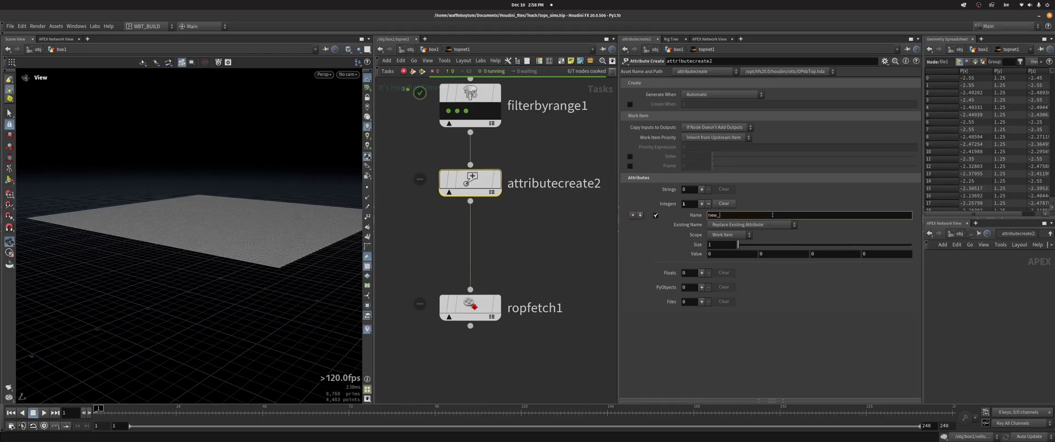
type("new_index")
key("Return")
left_click(735, 253)
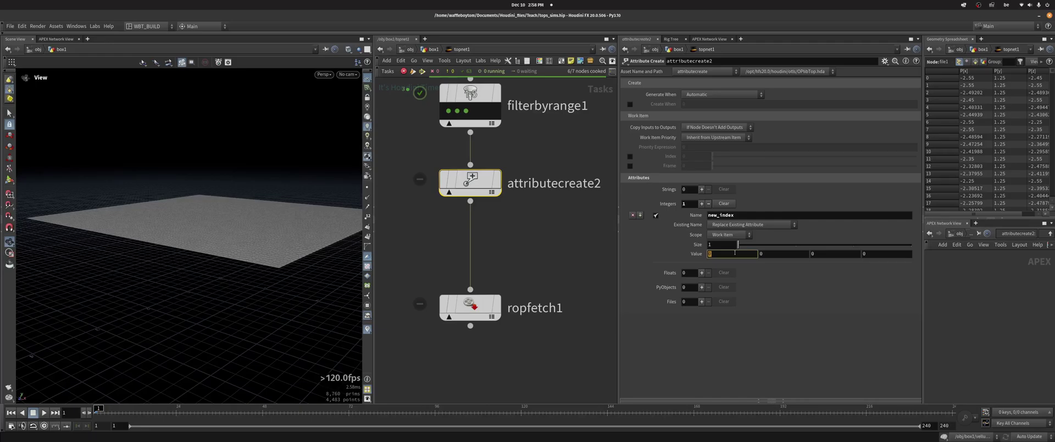
type("P@pdg_index")
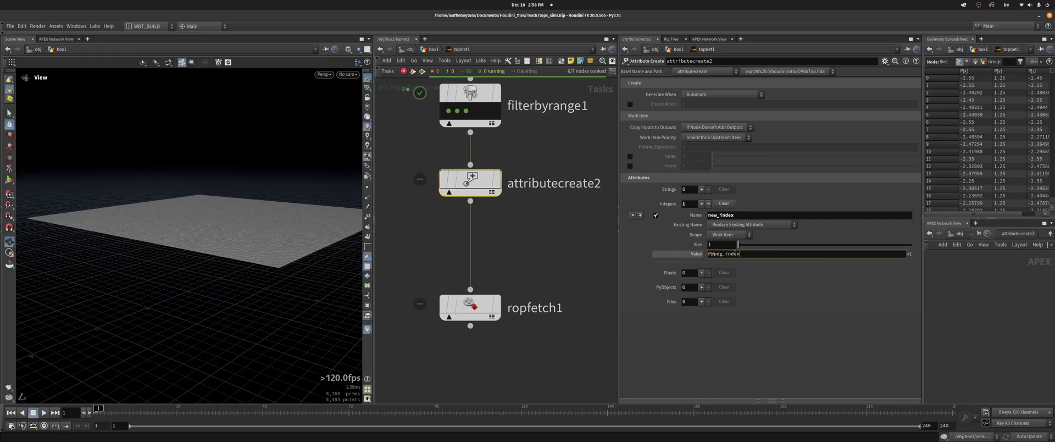
key("Return")
Dirty and cook attributecreate2, then check its first three work items
right_click(460, 179)
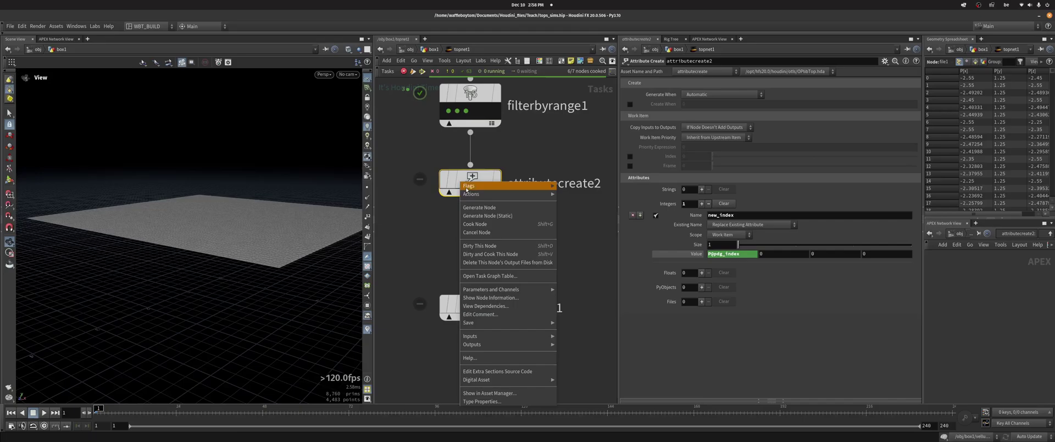
left_click(489, 224)
left_click(448, 199)
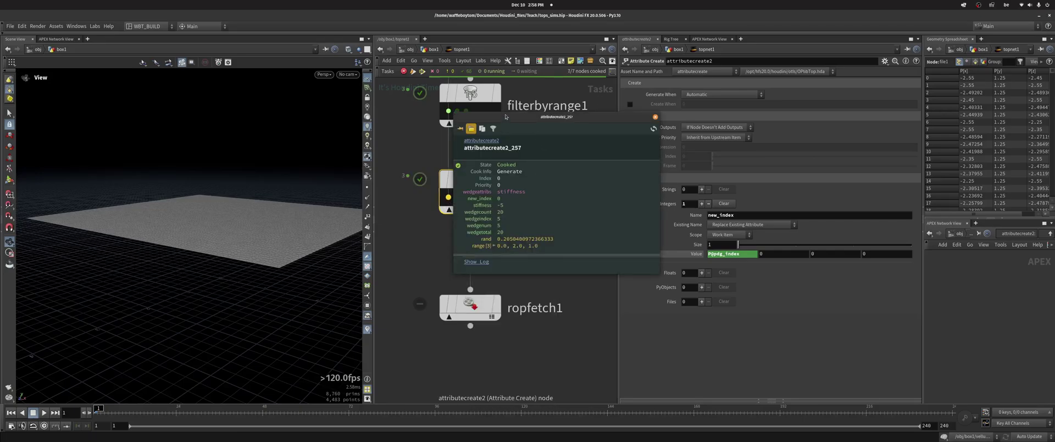
left_click(458, 197)
left_click(466, 197)
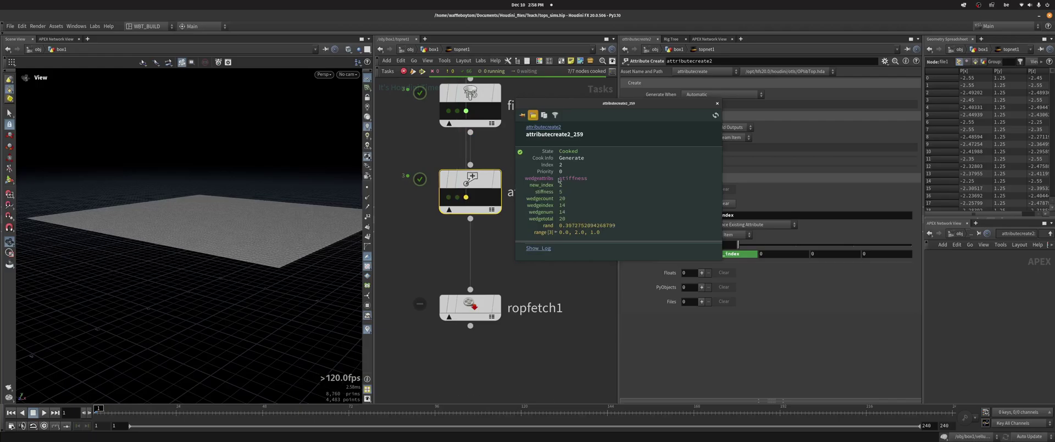
left_click(717, 103)
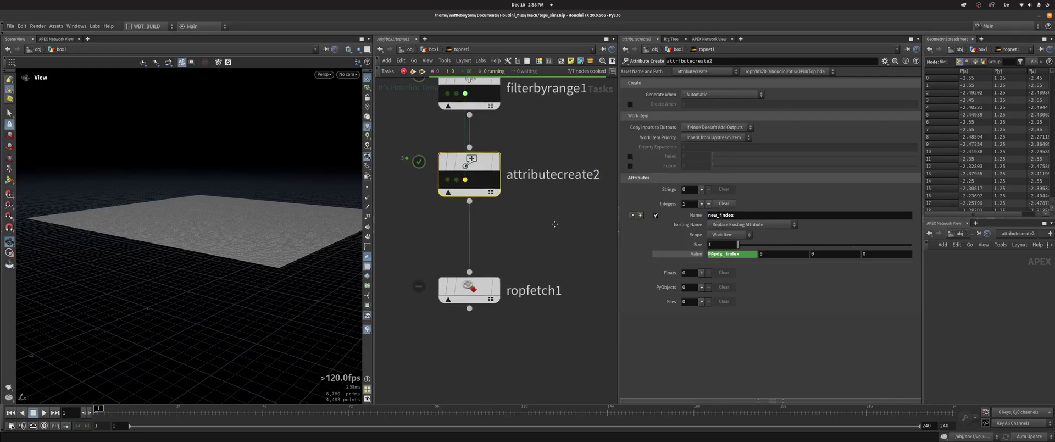
left_click(470, 283)
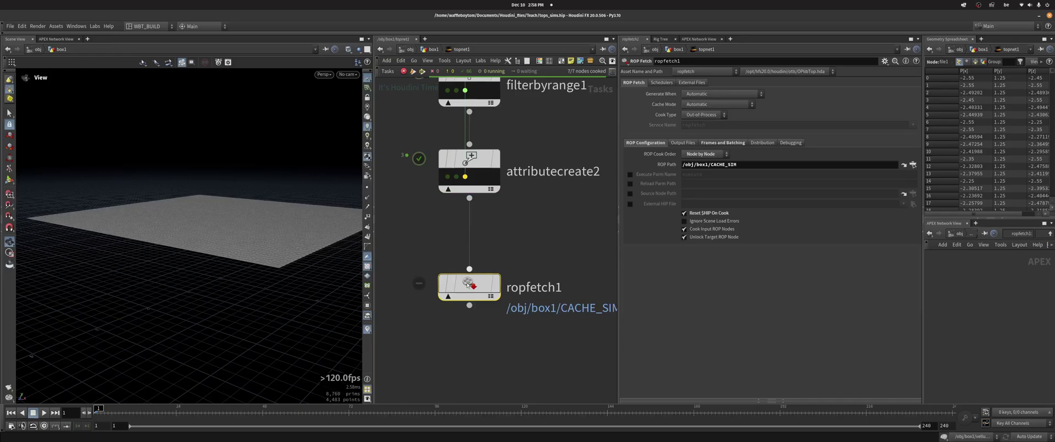
Delete file1 in box1 and change CACHE_SIM's output path to use new_index
left_click(433, 50)
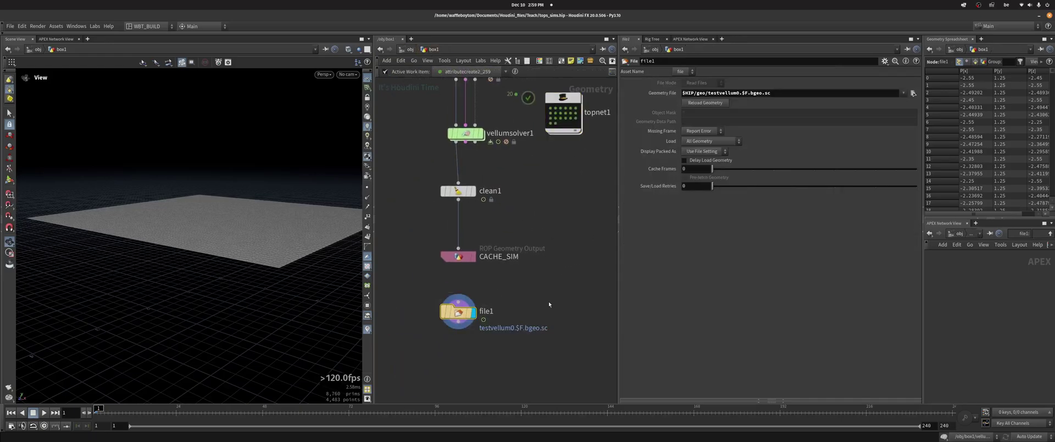
key("Delete")
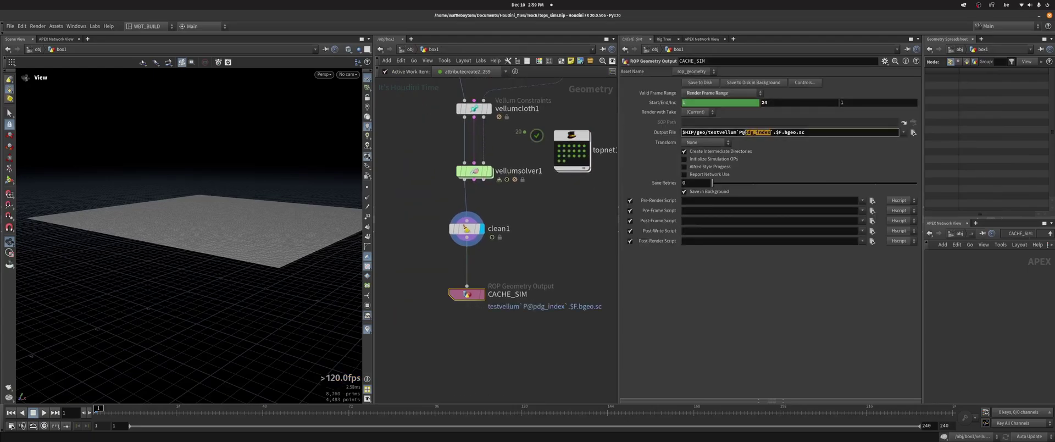
type("new")
key("Return")
Generate ropfetch1's 72 work items inside topnet1
middle_click_drag(577, 144, 532, 164)
double_click(532, 163)
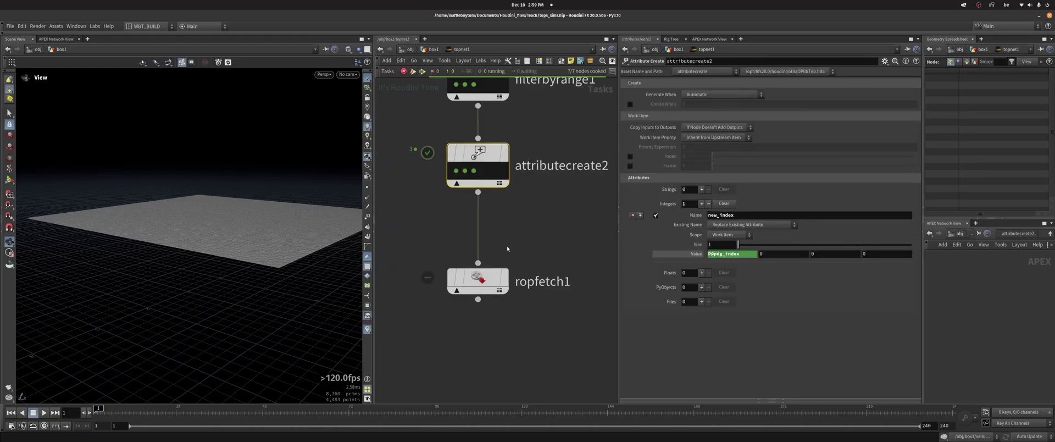
right_click(476, 280)
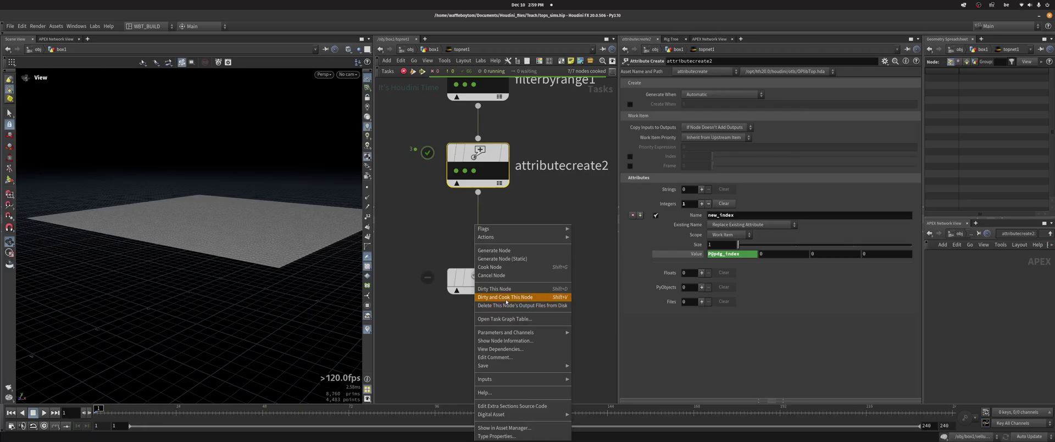
left_click(494, 250)
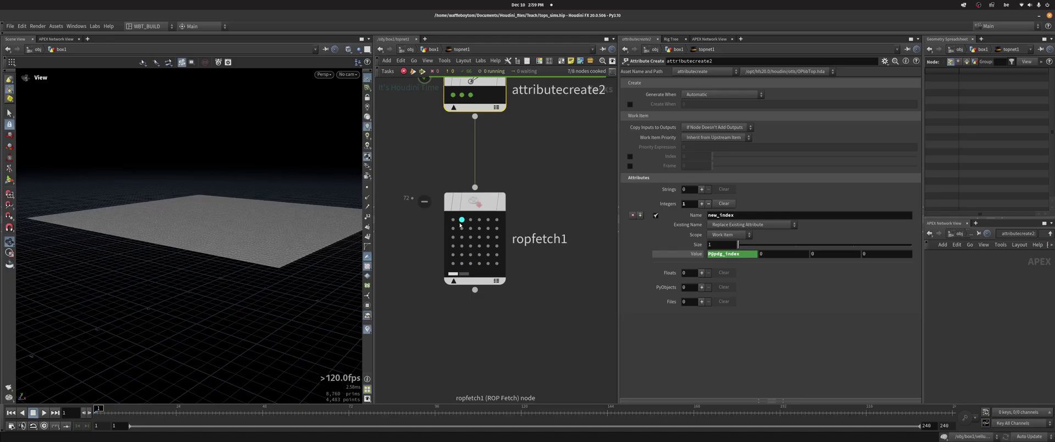
Inspect ropfetch1 work items and their testvellum0.$F.bgeo.sc output paths
left_click(461, 221)
left_click_drag(558, 98, 710, 82)
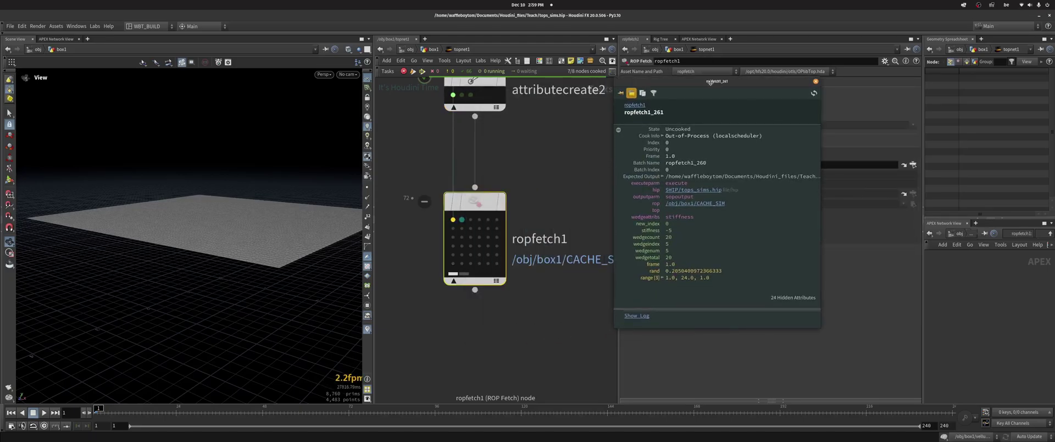
left_click_drag(820, 217, 939, 216)
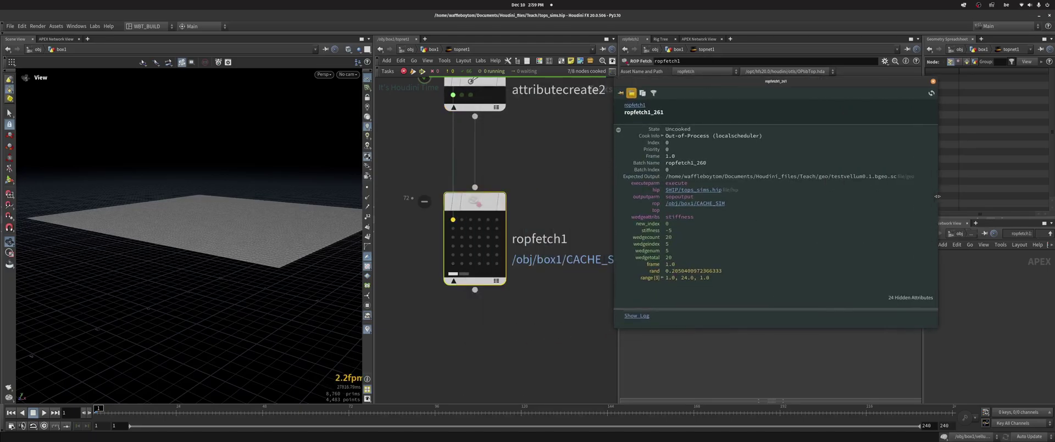
mouse_move(483, 204)
left_click(470, 219)
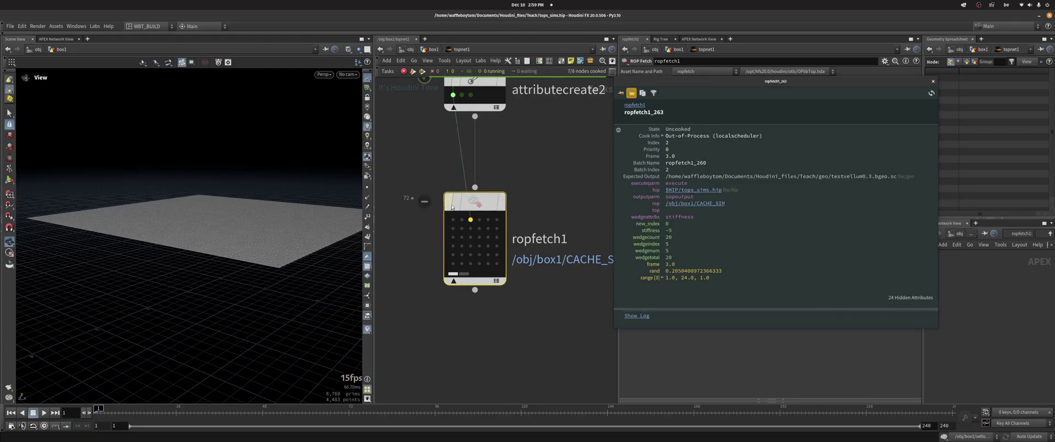
key("Right")
key("Right")
key("Right")
key("Right")
key("Right")
key("Right")
key("Right")
Dirty and cook ropfetch1 to recook the wedged cloth simulations
left_click(933, 82)
right_click(479, 202)
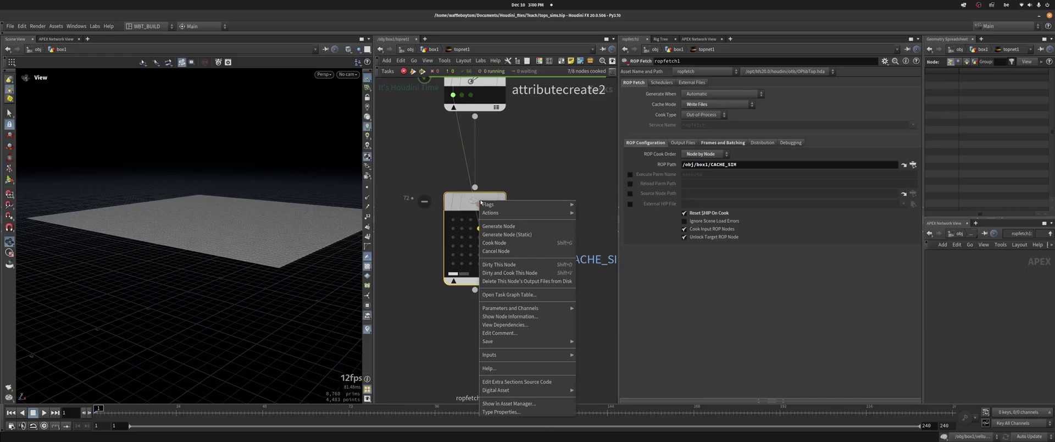
left_click(518, 273)
key("h")
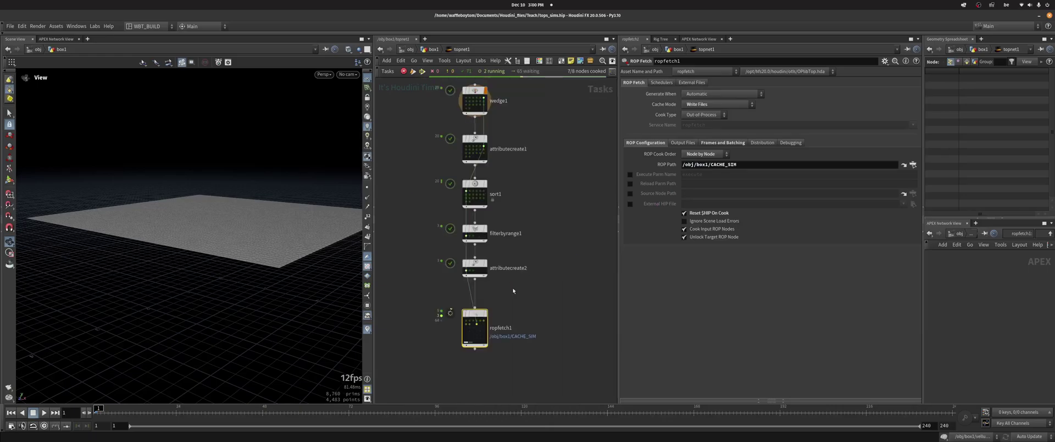
Pan and zoom the TOP network to watch ropfetch1's work items cook
scroll(513, 288, "up", 2)
left_click_drag(557, 288, 445, 179)
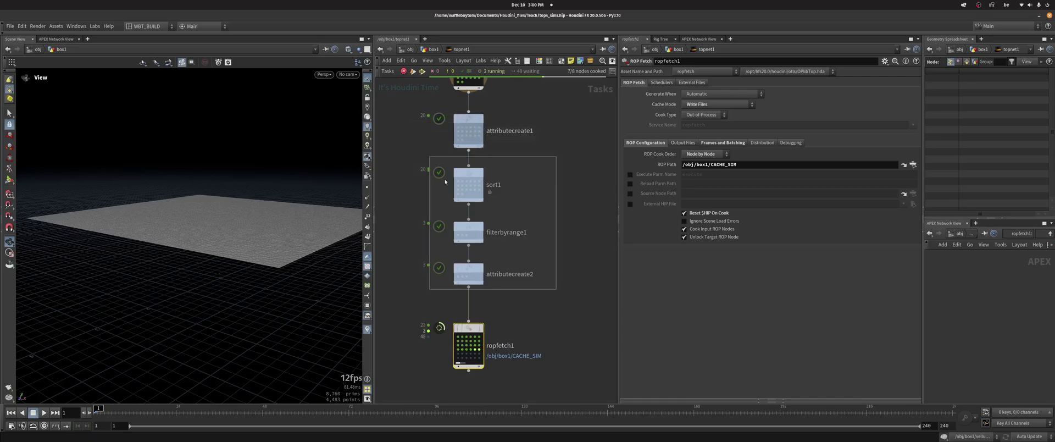
mouse_move(539, 151)
middle_mouse_down()
mouse_move(541, 195)
mouse_move(539, 162)
middle_mouse_up()
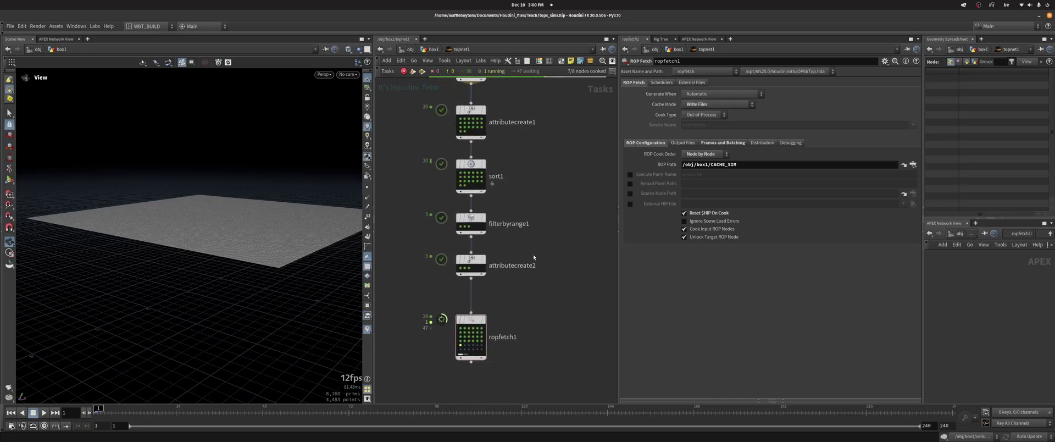
middle_click_drag(534, 257, 542, 289)
left_click_drag(582, 306, 547, 275)
middle_click_drag(530, 322, 523, 276)
scroll(495, 258, "up", 2)
middle_click_drag(479, 249, 484, 371)
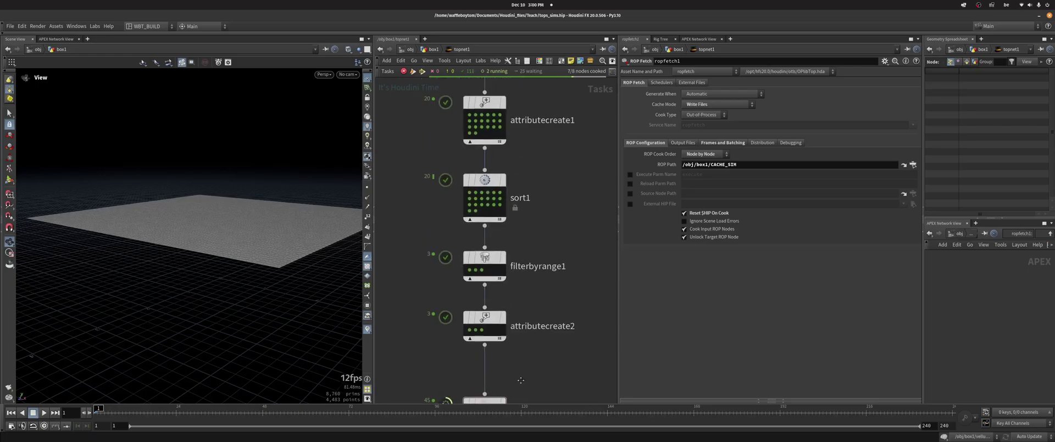
middle_click_drag(508, 118, 514, 189)
scroll(513, 189, "down", 1)
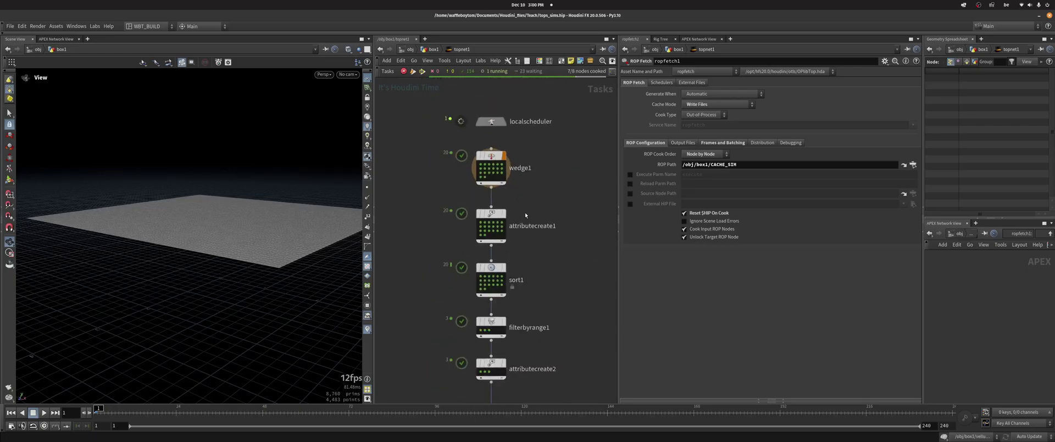
middle_click_drag(536, 385, 544, 275)
scroll(500, 272, "up", 4)
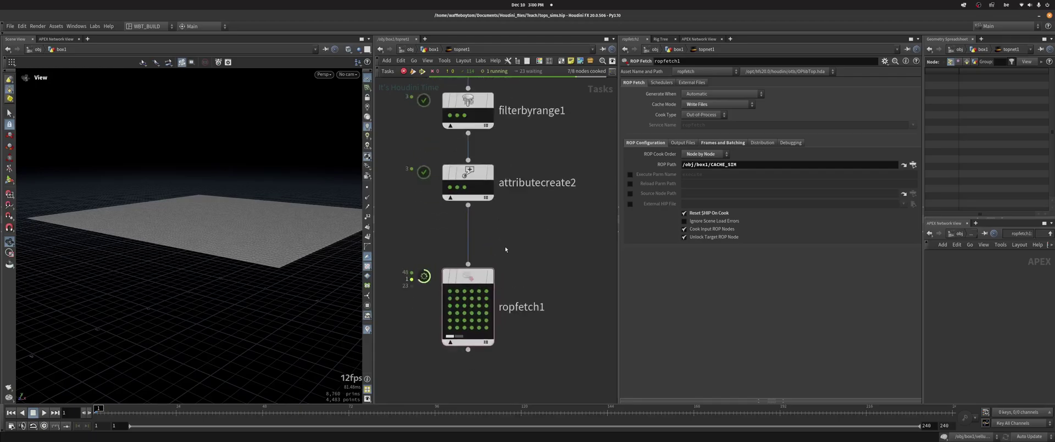
Create a File node (file1) in the box1 geometry network
key("u")
key("Tab")
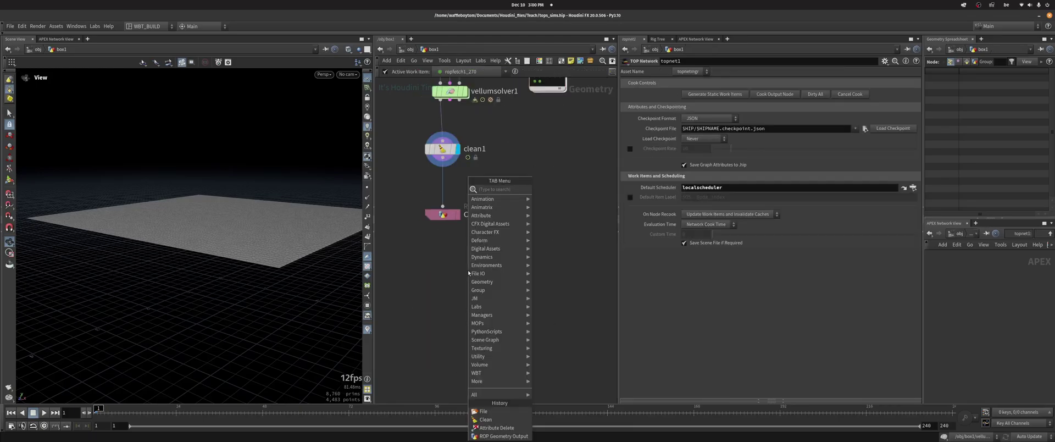
type("file")
key("Return")
left_click(468, 270)
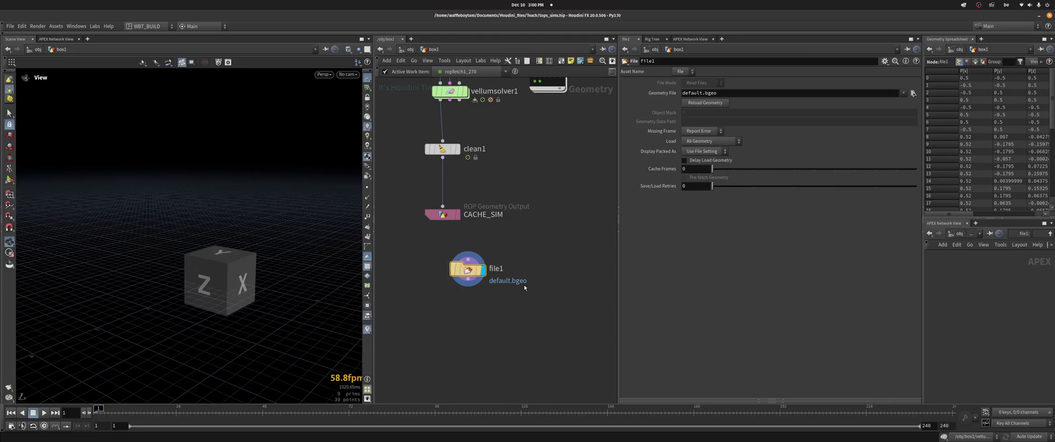
Set file1's Geometry File to CACHE_SIM's path with index 0: $HIP/geo/testvellum0.$F.bgeo.sc
left_click(442, 214)
triple_click(839, 132)
key("ctrl+c")
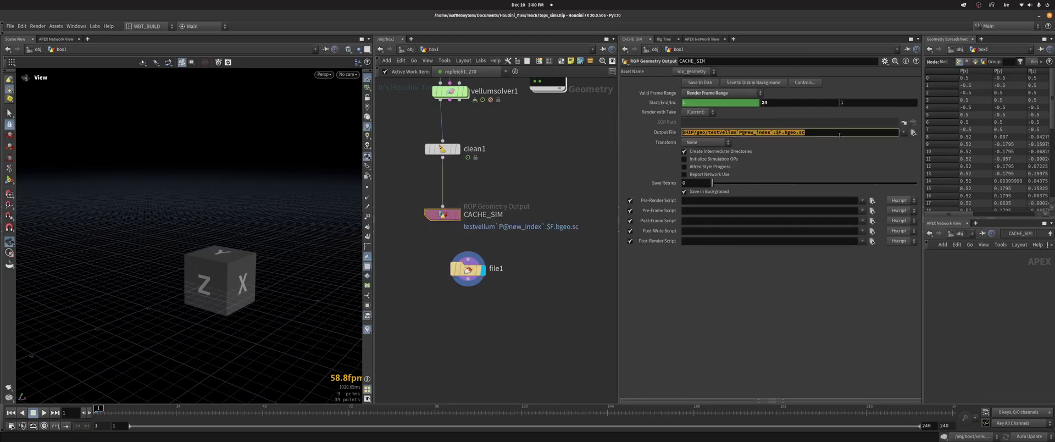
left_click(468, 269)
triple_click(764, 94)
key("ctrl+v")
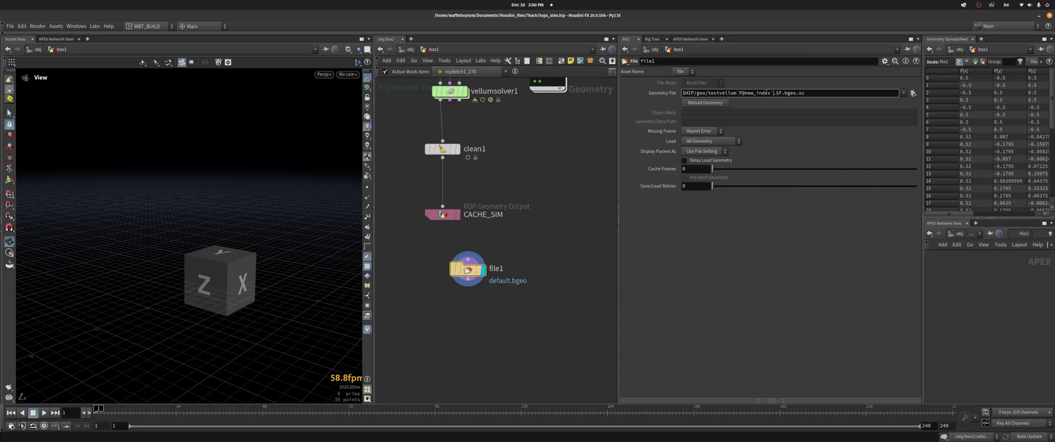
left_click_drag(774, 93, 738, 93)
type("0")
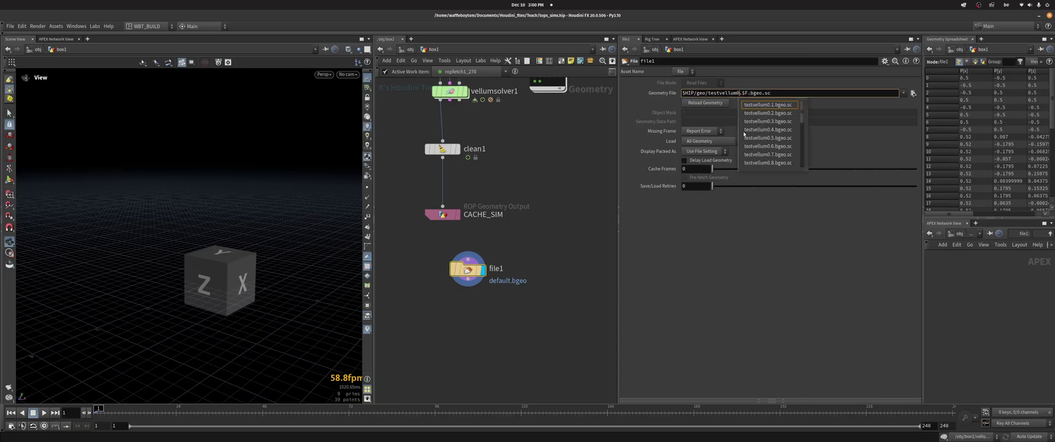
key("Return")
Scrub the timeline to preview the cached cloth sheet, then return to frame 1
key("g")
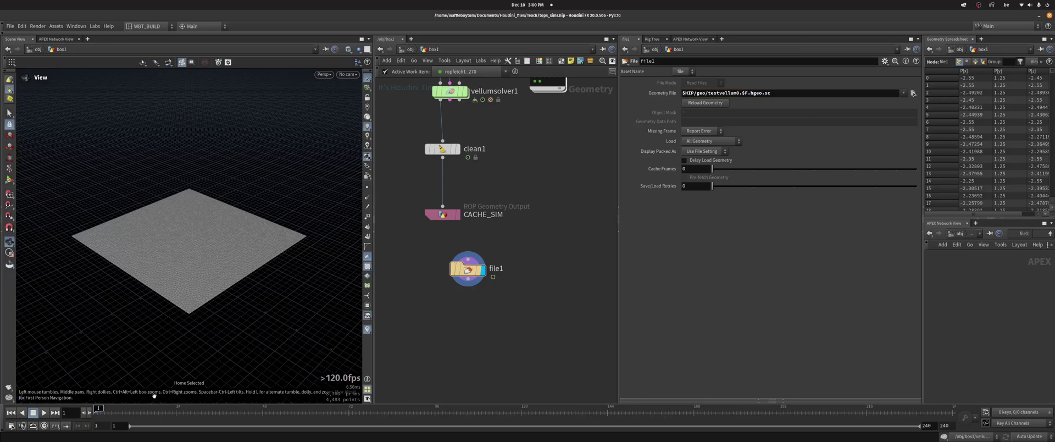
left_click_drag(131, 412, 97, 413)
middle_click_drag(485, 321, 483, 277)
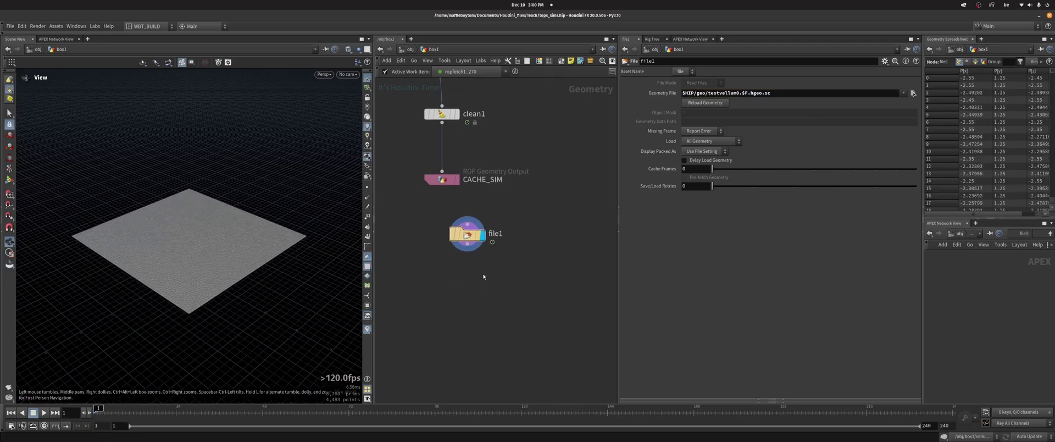
scroll(484, 277, "up", 3)
key("Tab")
Create filemerge1, turn off List of Files and set Custom Range start to 0
type("filem")
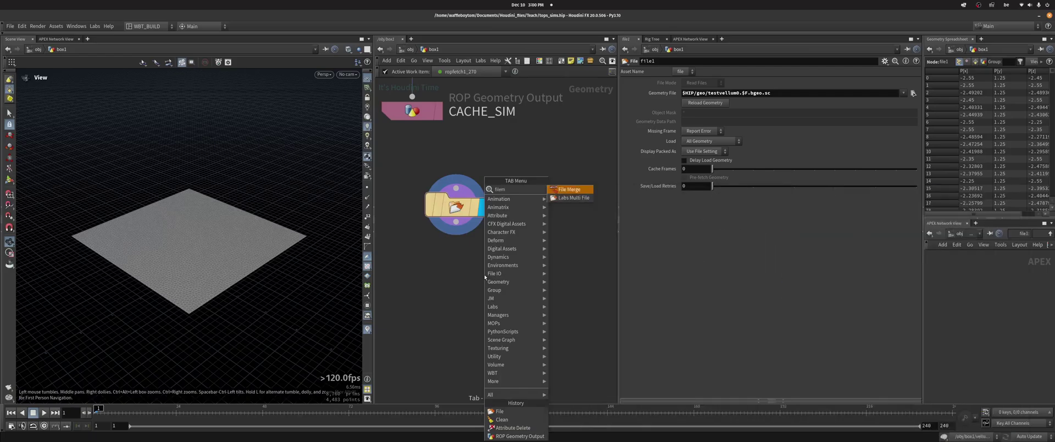
key("Return")
left_click(484, 274)
left_click(512, 273)
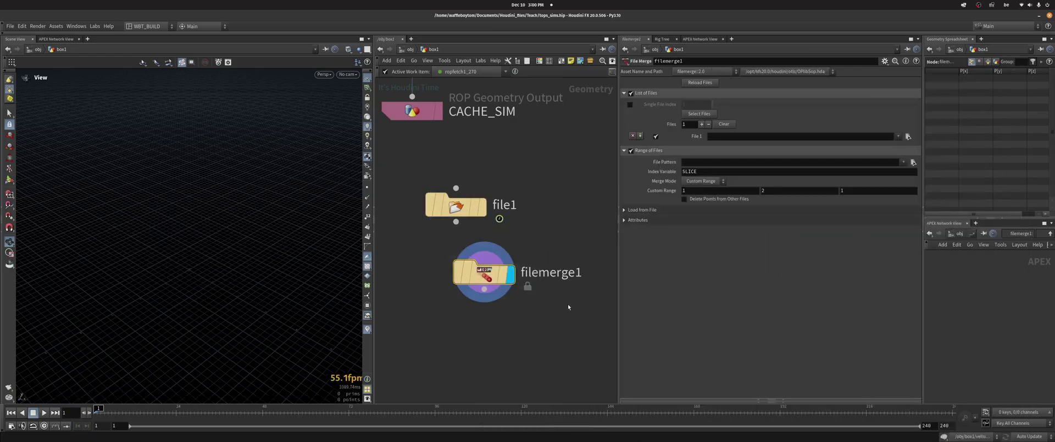
left_click(631, 93)
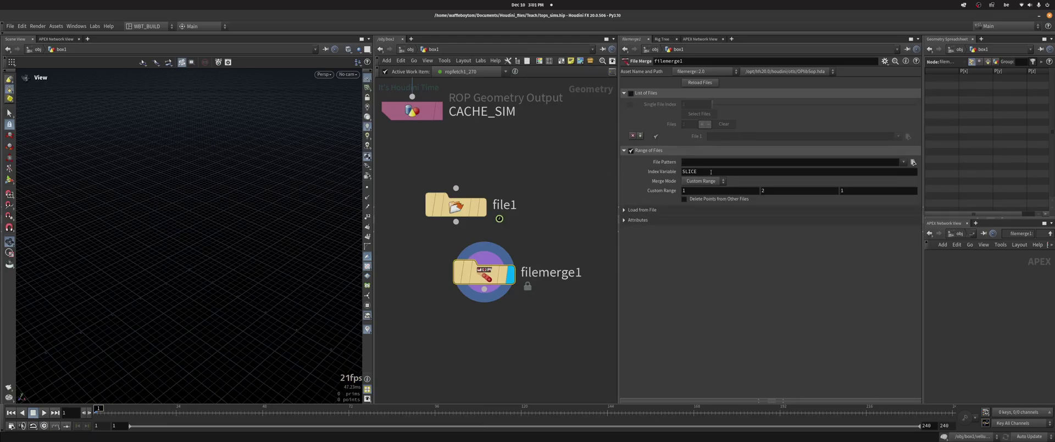
key("Tab")
key("Return")
middle_click_drag(557, 247, 562, 264)
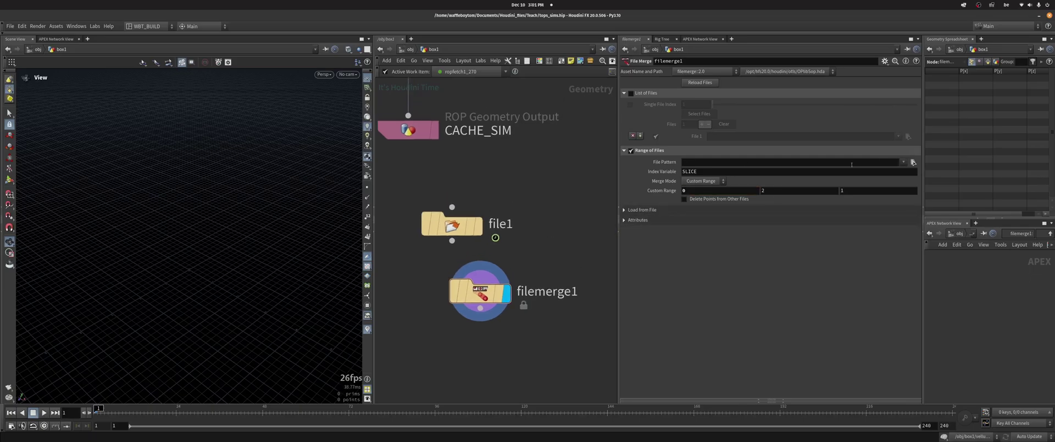
Set filemerge1's File Pattern to $HIP/geo/testvellum$SLICE.$F.bgeo.sc
left_click(451, 224)
type("$HIP/geo/testvellum0.$F.bgeo.sc")
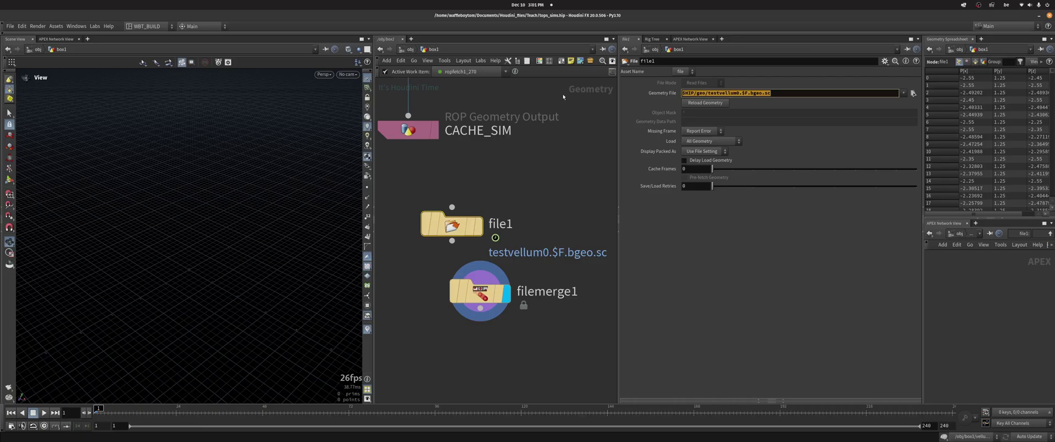
left_click(480, 291)
left_click(691, 162)
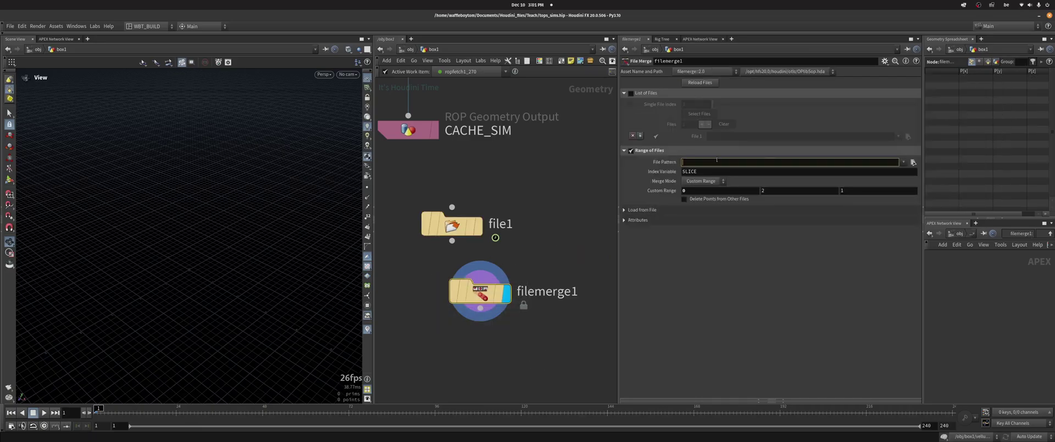
type("$HIP/geo/testvellum0.$F.bgeo.sc")
type("$")
type("SLICE")
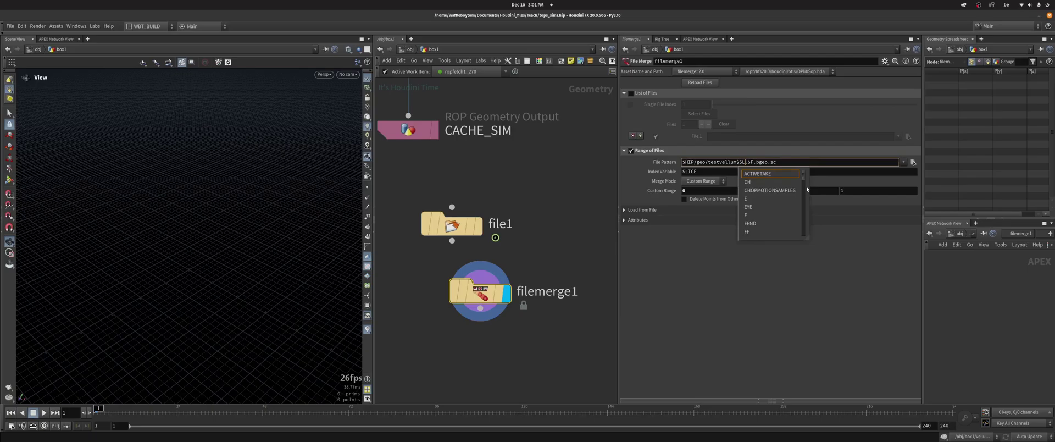
key("Return")
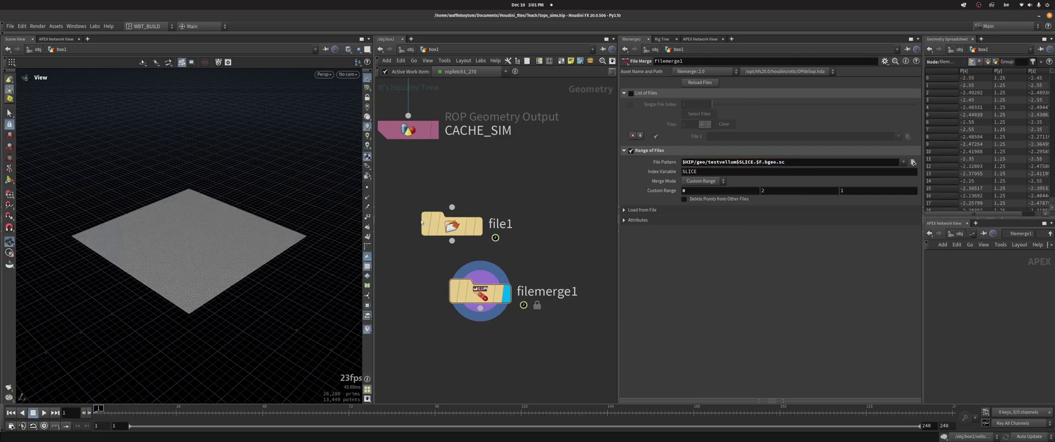
Check filemerge1's node info and scrub to frame 17 to see the cloths drape
left_click_drag(220, 220, 226, 203, "alt")
middle_click(483, 297)
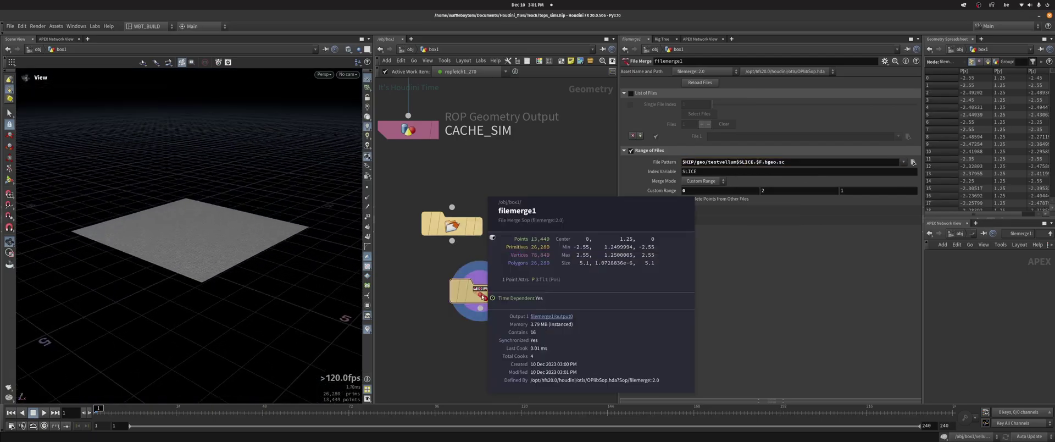
middle_click(483, 297)
middle_click(484, 298)
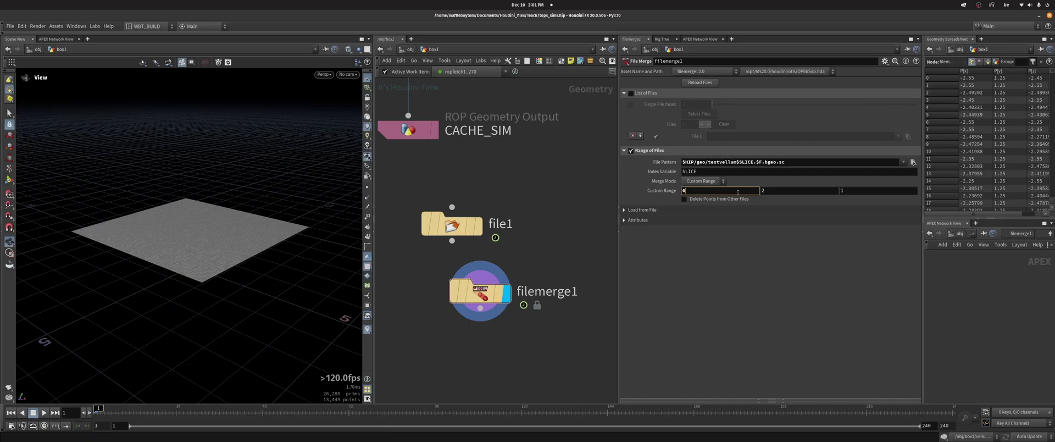
scroll(549, 196, "down", 1)
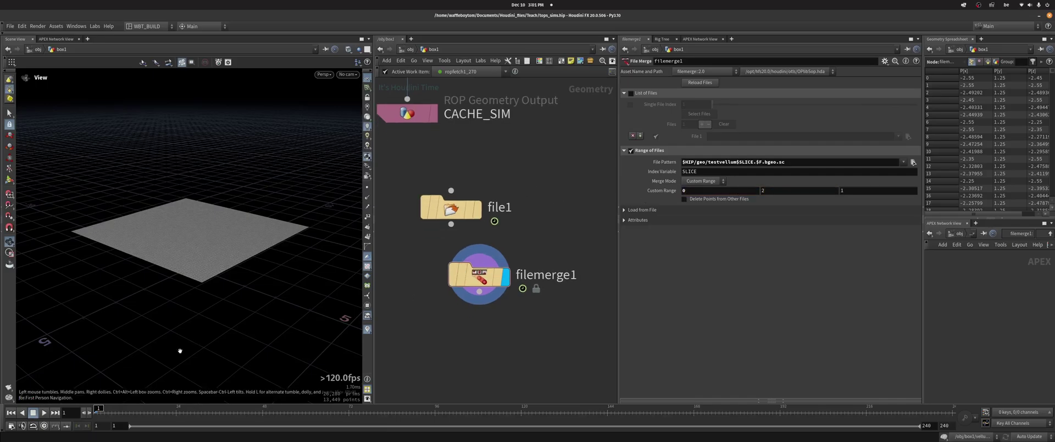
left_click_drag(106, 408, 167, 409)
scroll(259, 312, "up", 6)
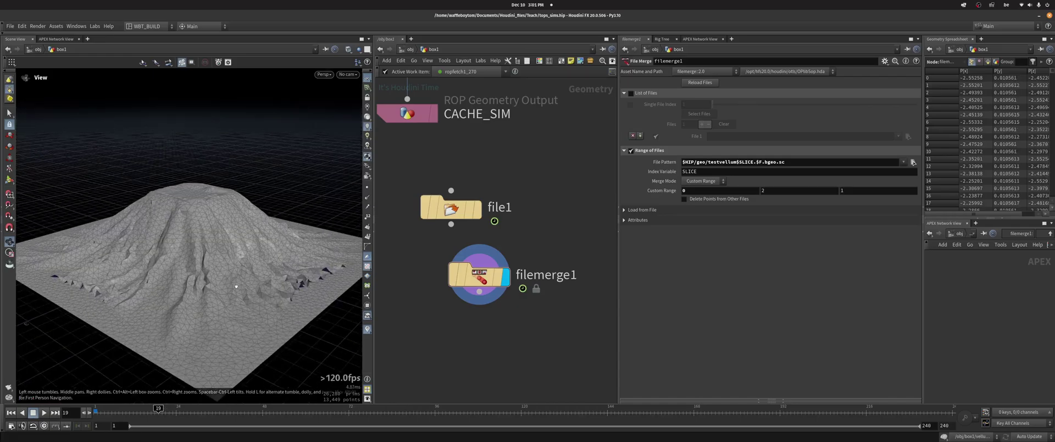
scroll(260, 312, "down", 6)
left_click_drag(260, 312, 264, 286)
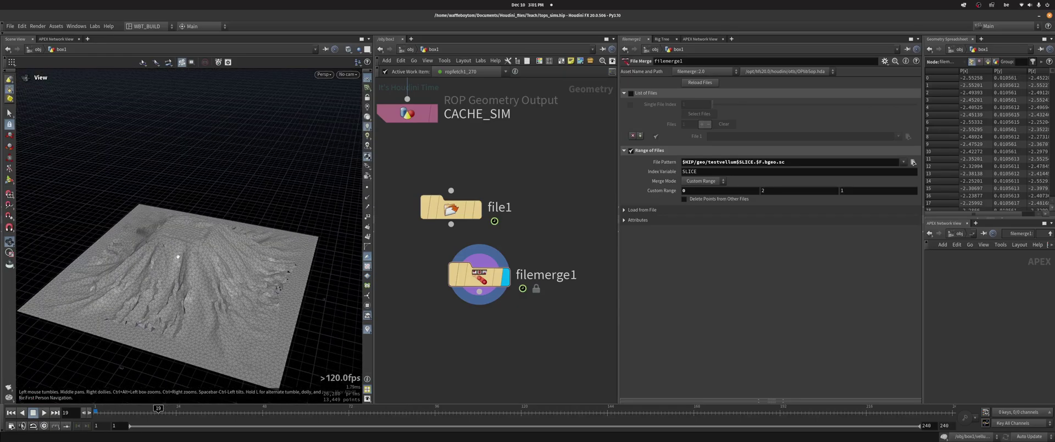
middle_click_drag(468, 333, 464, 212)
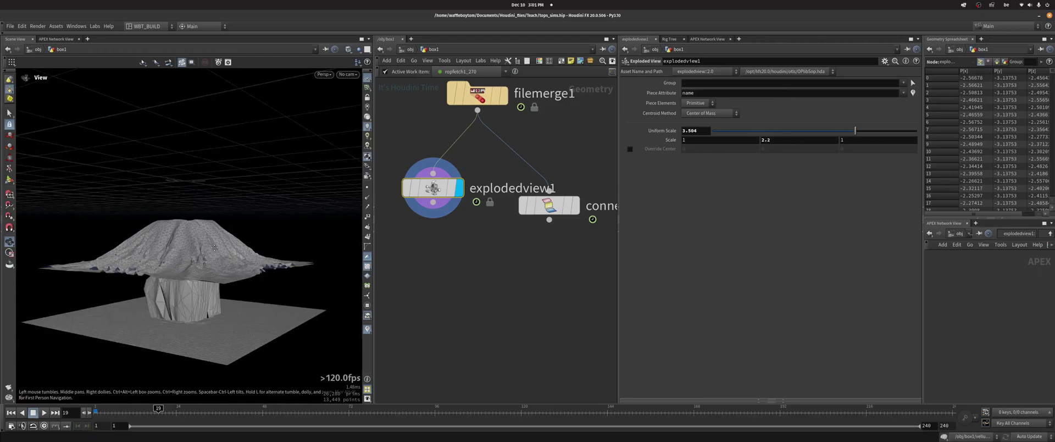
Delete the explodedview1 and connectivity1 nodes
left_click_drag(192, 225, 121, 225)
scroll(165, 234, "up", 3)
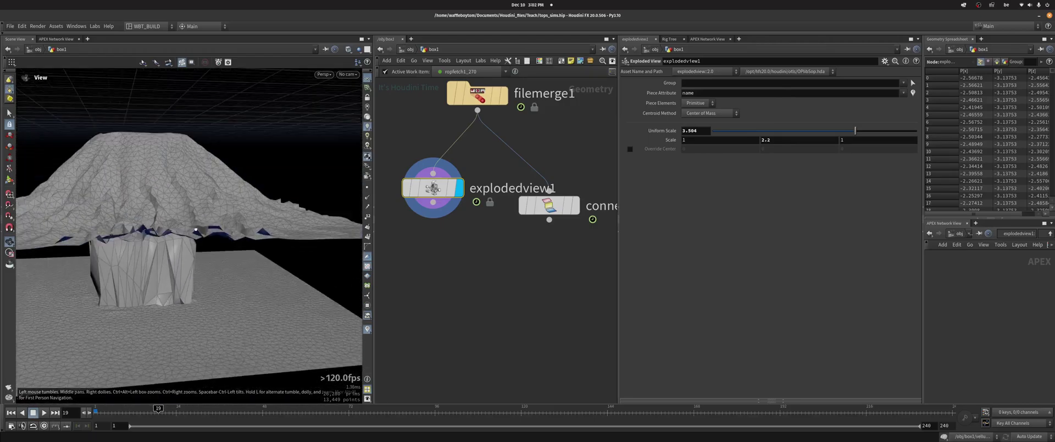
scroll(121, 226, "down", 5)
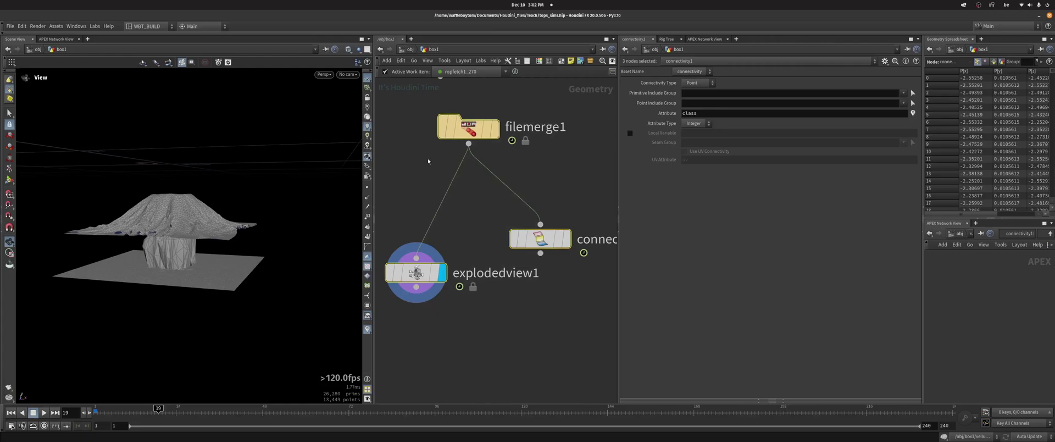
left_click_drag(428, 158, 548, 324)
key("Delete")
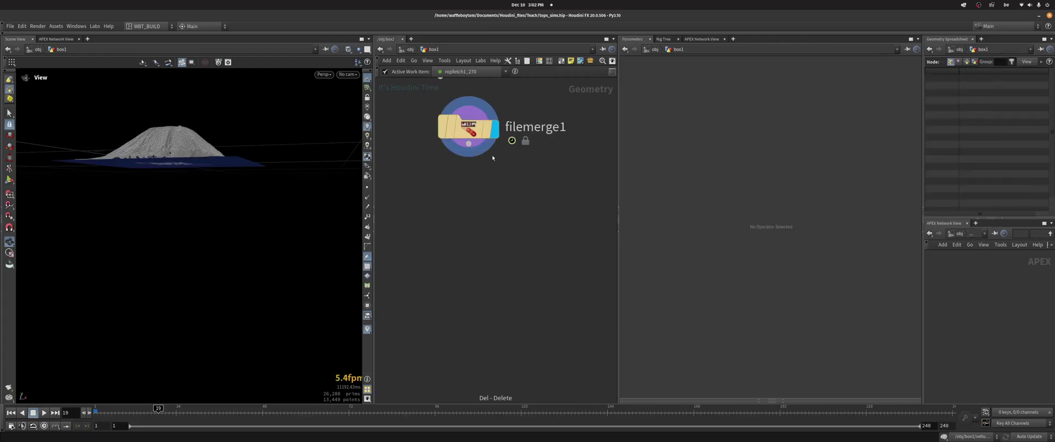
Delete filemerge1, leaving file1 as the displayed node
left_click_drag(201, 185, 231, 236)
middle_click_drag(388, 84, 403, 204)
left_click(478, 233)
key("Delete")
scroll(477, 193, "down", 4)
Orbit the viewport to inspect file1's cached cloth over the box from above
mouse_move(532, 271)
middle_mouse_down()
mouse_move(532, 391)
mouse_move(530, 281)
middle_mouse_up()
scroll(297, 215, "up", 3)
left_click_drag(263, 308, 269, 370)
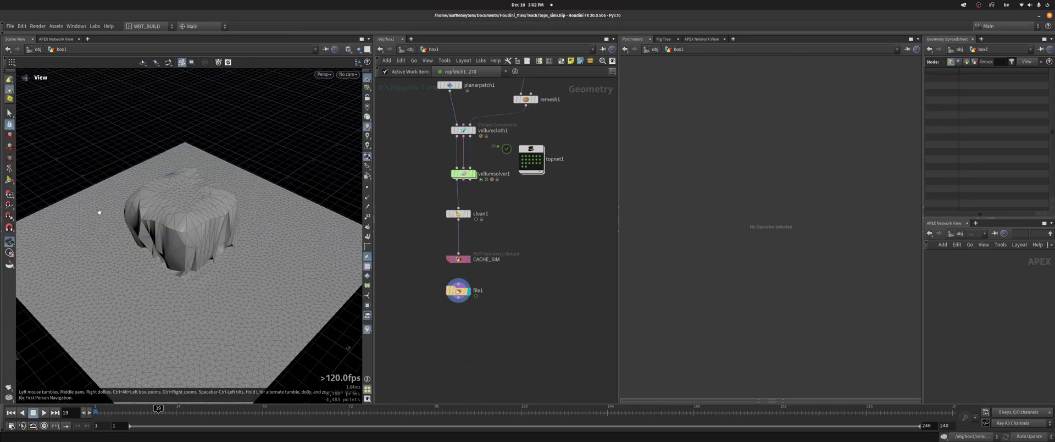
left_click_drag(193, 278, 133, 255)
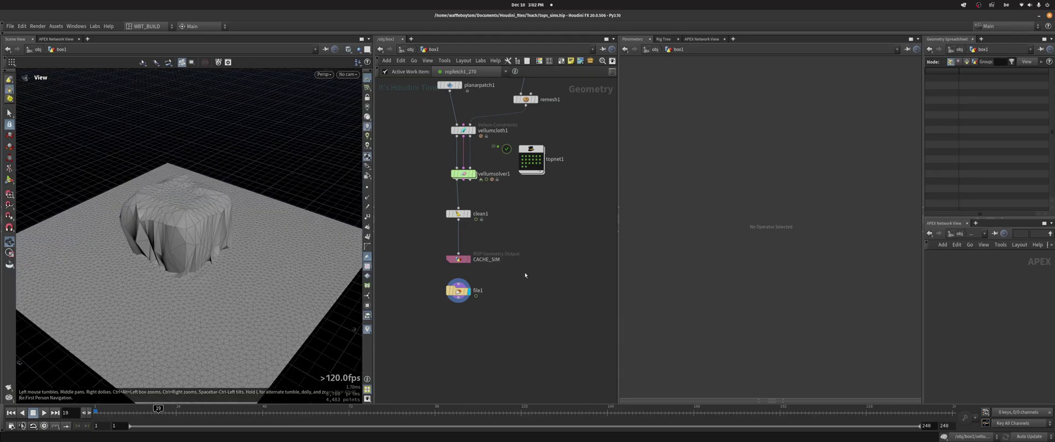